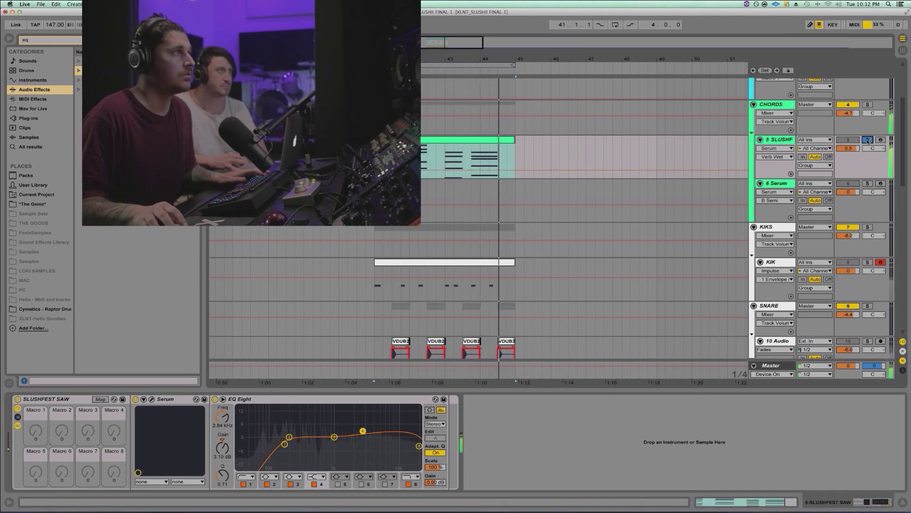
# Solo the KIK track, select its Kick 24 sample in Impulse and play back the kick pattern
pyautogui.scroll(-3, 554, 200)
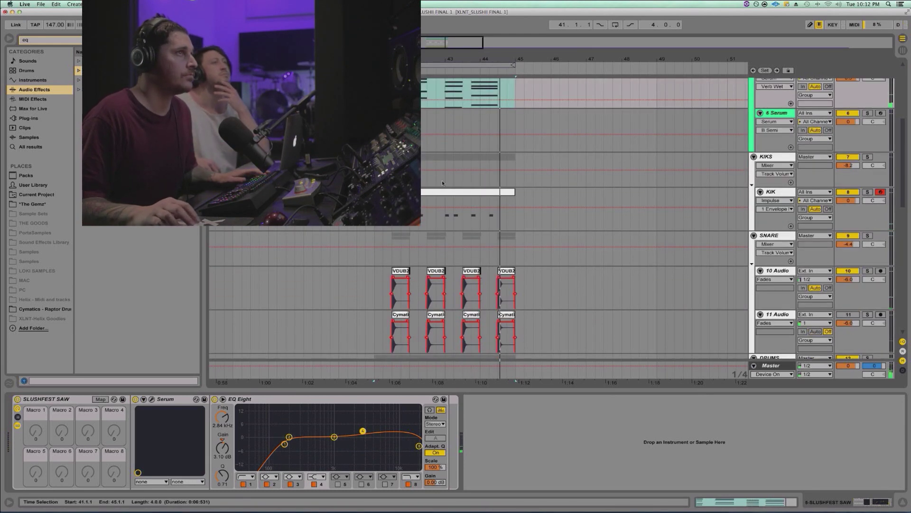
pyautogui.click(444, 199)
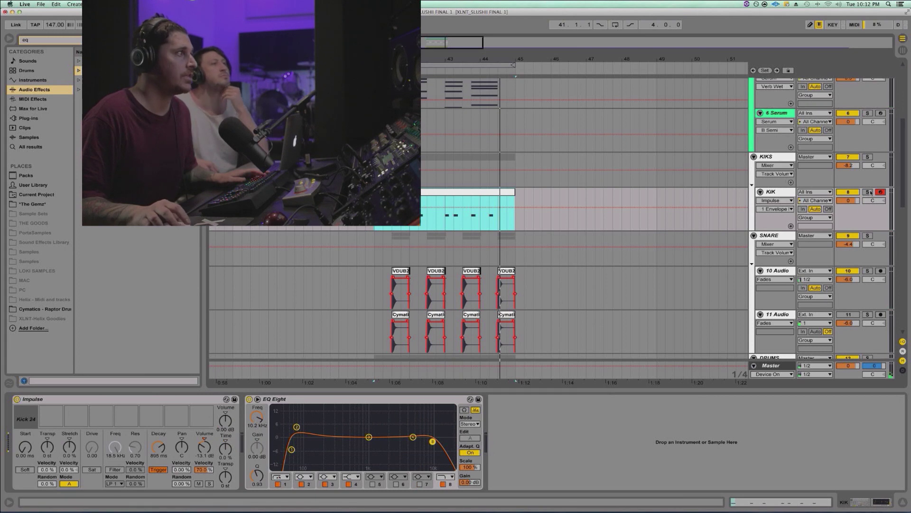
pyautogui.click(868, 192)
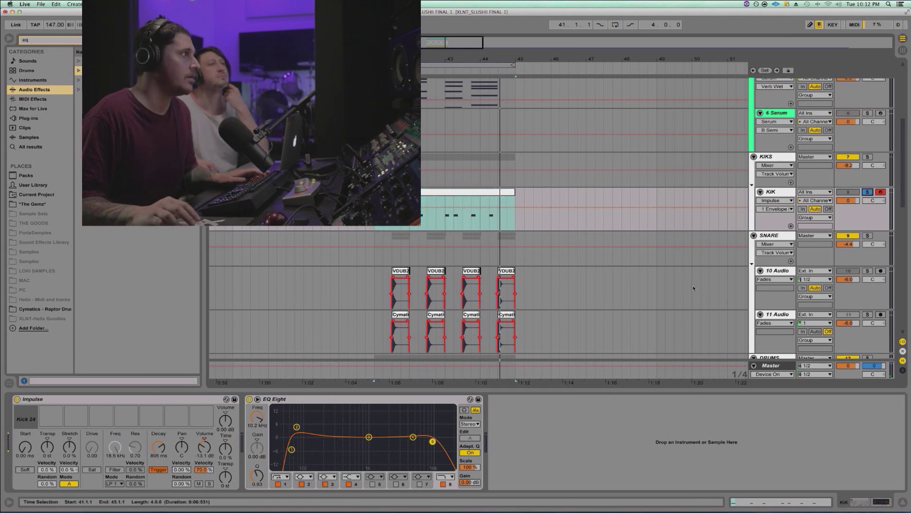
pyautogui.click(26, 411)
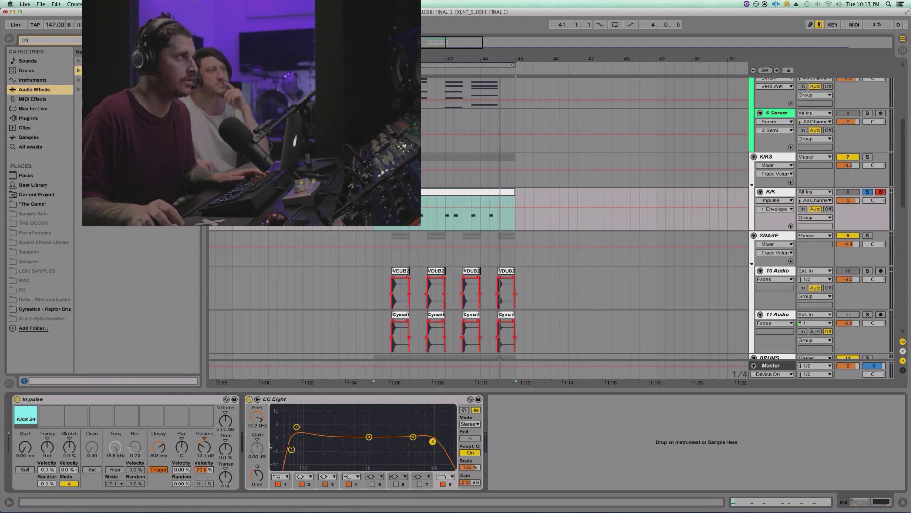
pyautogui.press('space')
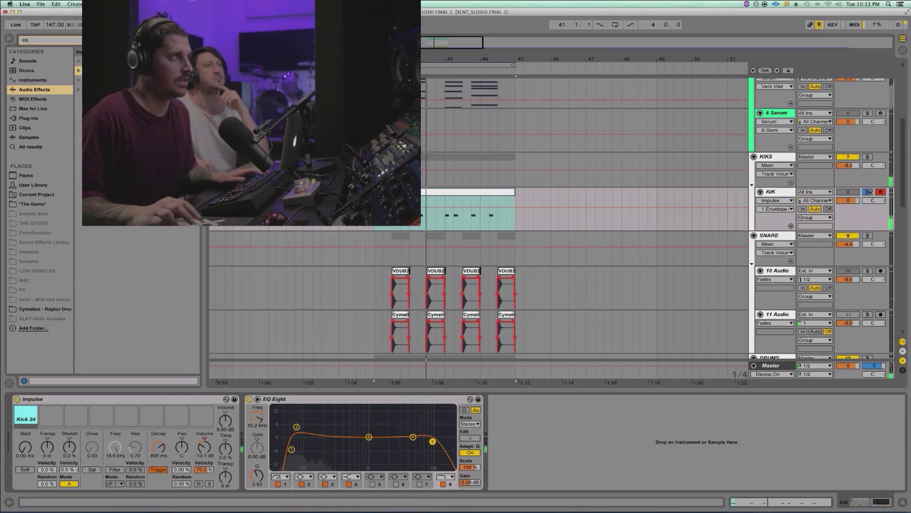
pyautogui.press('space')
# Solo the SNARE group, zoom in on the first VDUB2 Snare 296 clip and start playback from bar 41
pyautogui.scroll(-5, 482, 213)
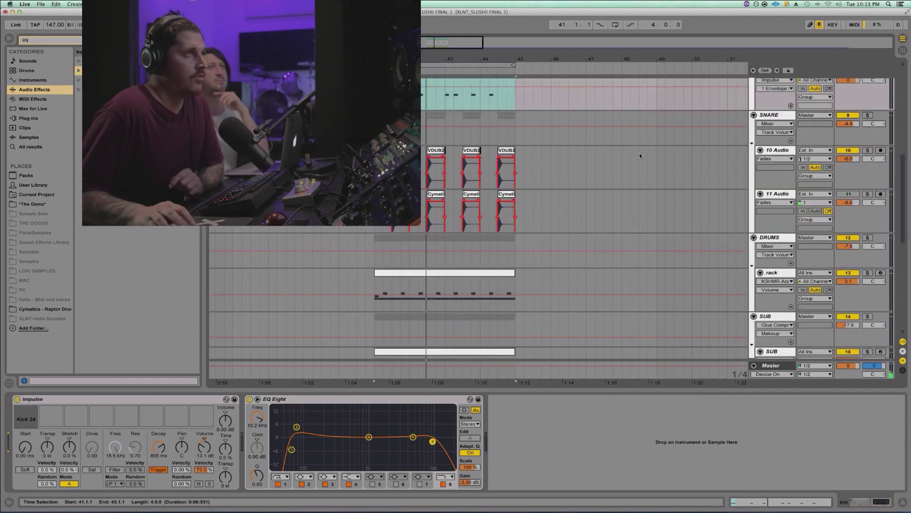
pyautogui.click(868, 115)
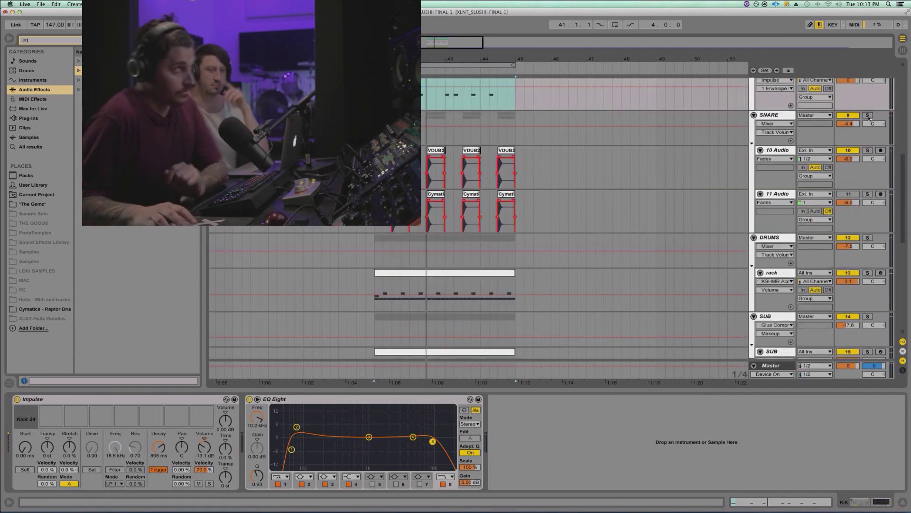
pyautogui.hscroll(5, 617, 200)
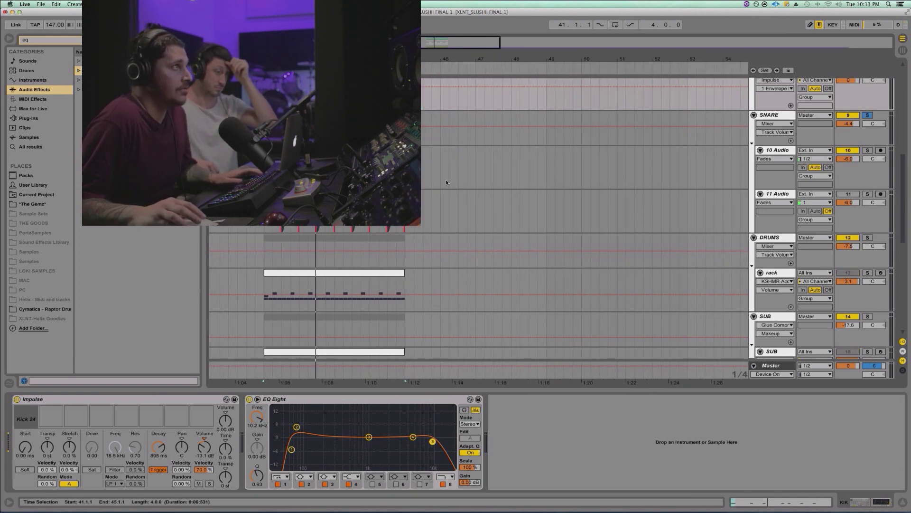
pyautogui.hscroll(-5, 445, 180)
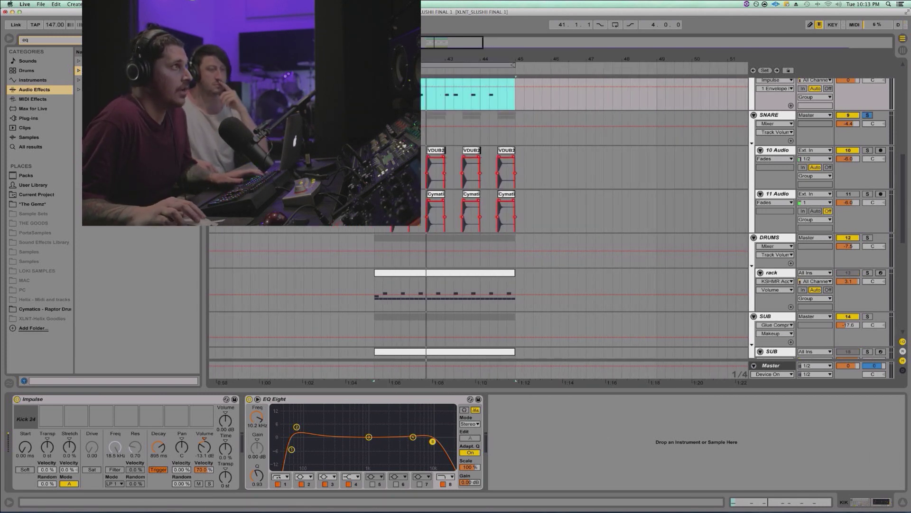
pyautogui.scroll(3, 410, 166)
pyautogui.click(406, 169)
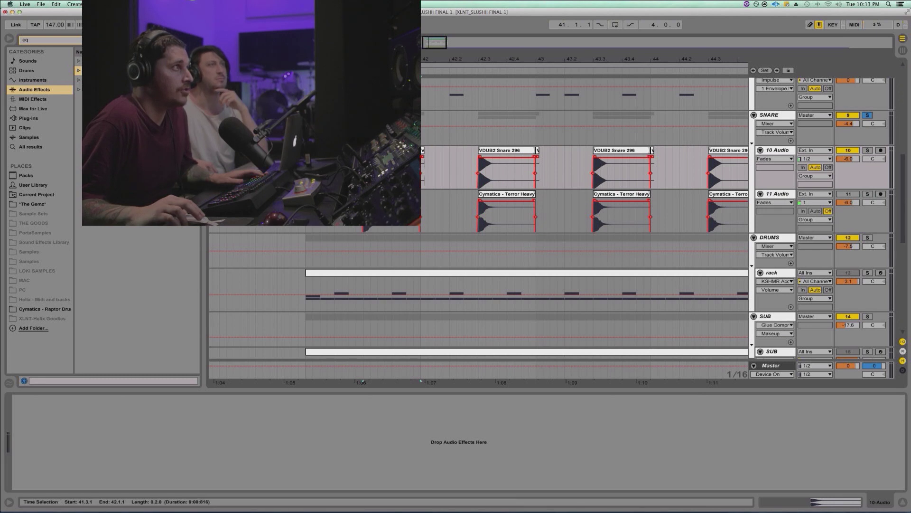
pyautogui.press('space')
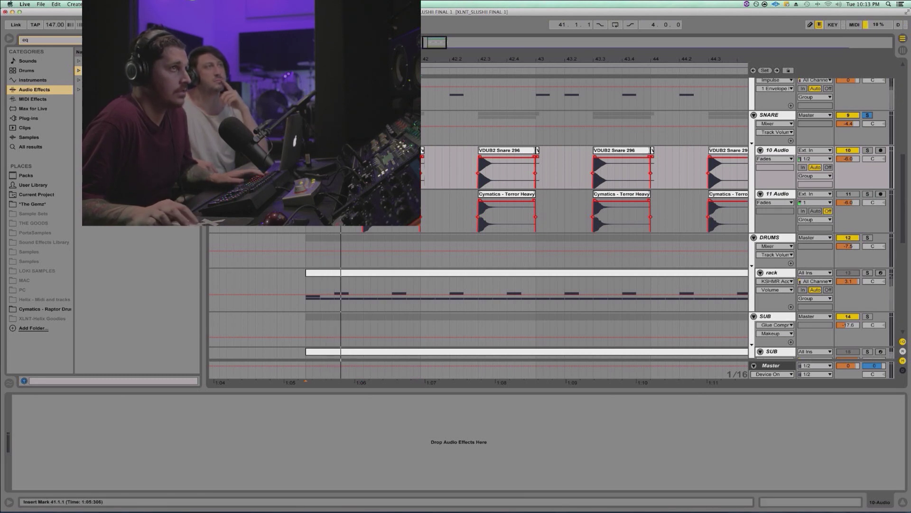
# Solo the 10 Audio track to audition the VDUB2 Snare 296 layer on its own
pyautogui.click(868, 150)
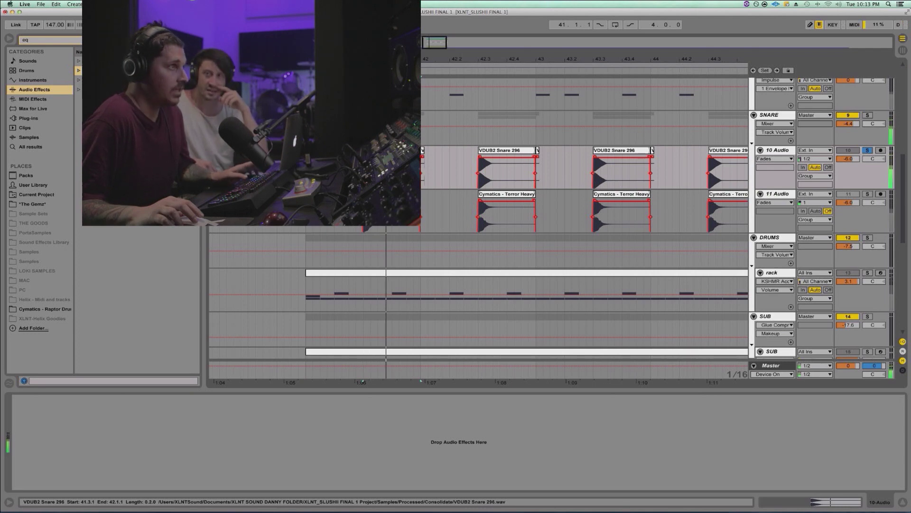
pyautogui.hotkey('shift', 'Tab')
pyautogui.hotkey('shift', 'Tab')
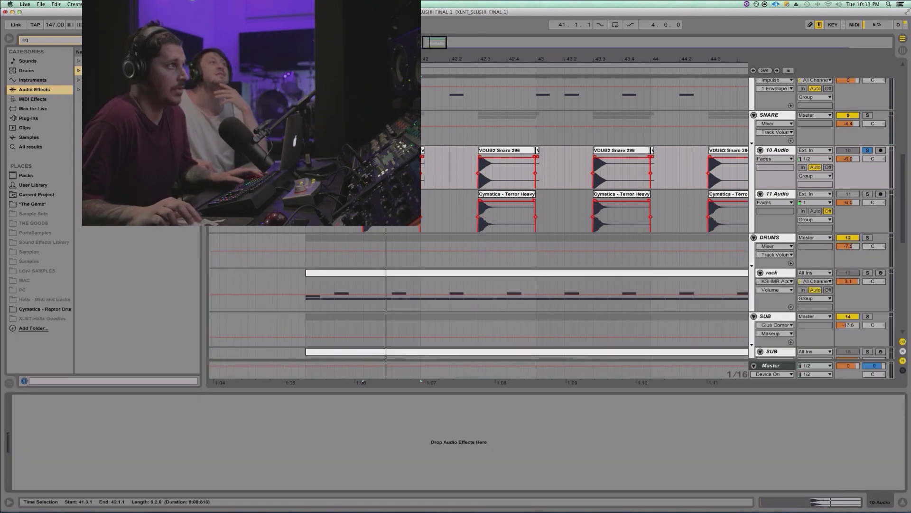
# Select the first Cymatics Terror Heavy snare clip and solo the 11 Audio track briefly to audition it
pyautogui.press('Down')
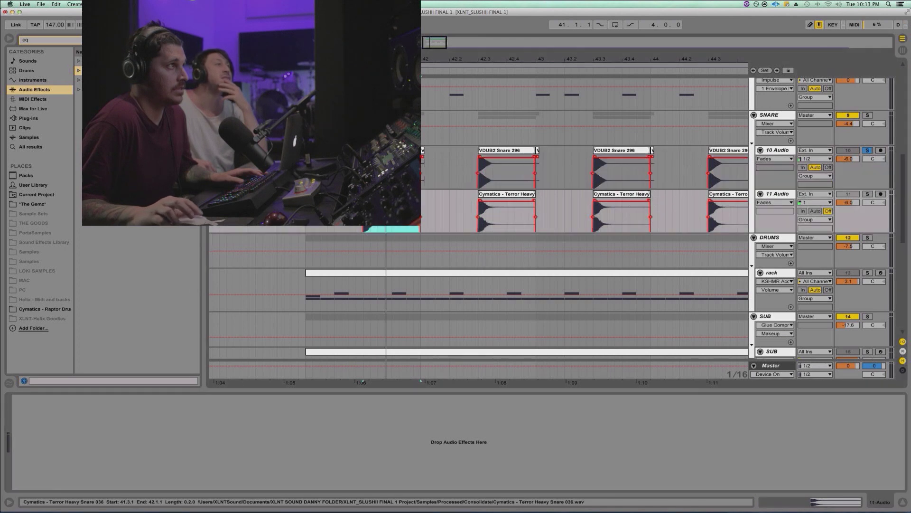
pyautogui.click(867, 195)
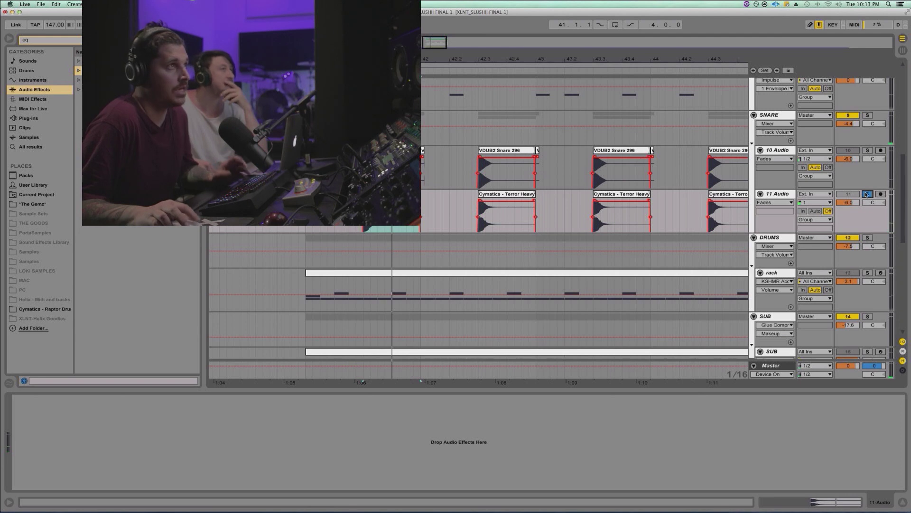
pyautogui.click(866, 195)
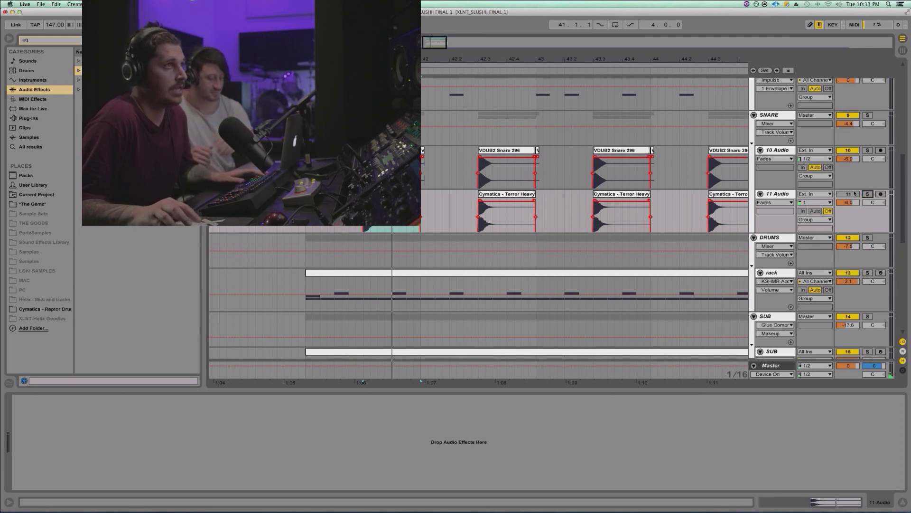
# Audition both snare layers with 11 Audio enabled and the SNARE group soloed, and show the group's effect chain
pyautogui.click(868, 115)
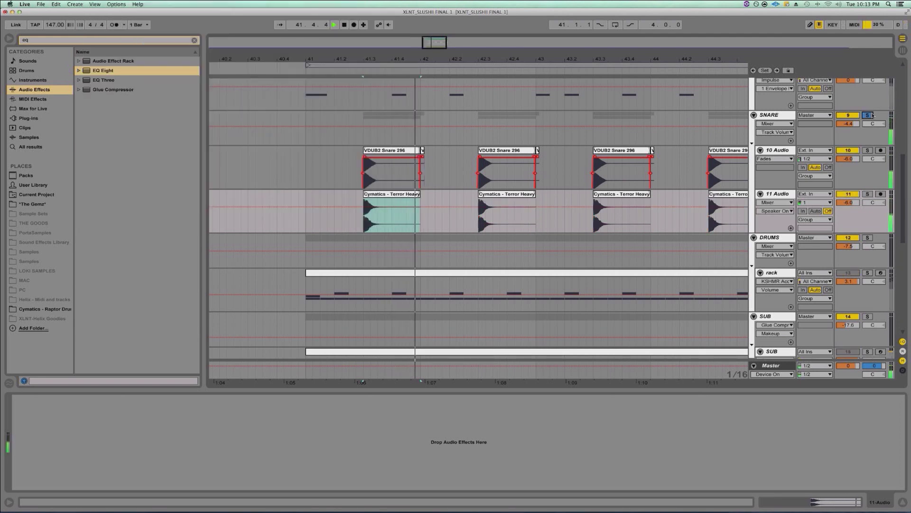
pyautogui.press('space')
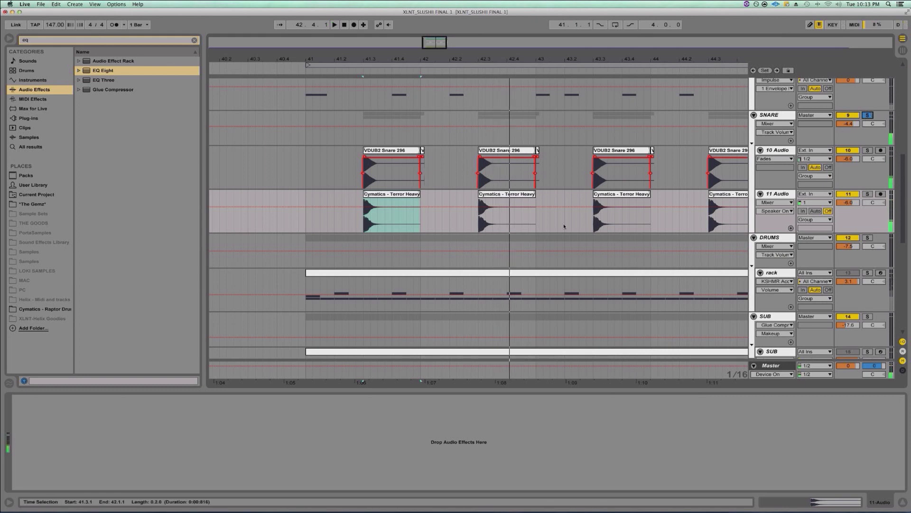
pyautogui.press('Up')
pyautogui.press('Up')
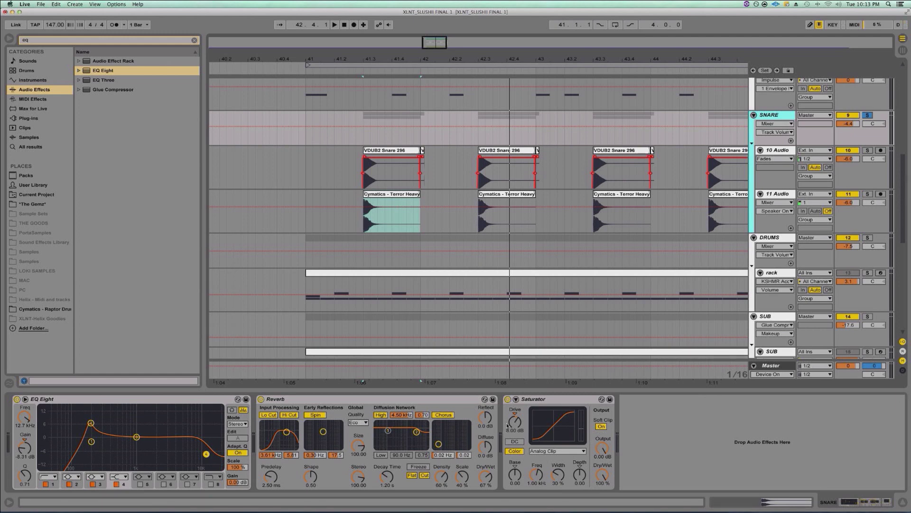
# Examine the DRUMS group's rack track and its device chain, from the Drum Rack through EQ Eight, Reverb and Saturator
pyautogui.scroll(-3, 400, 285)
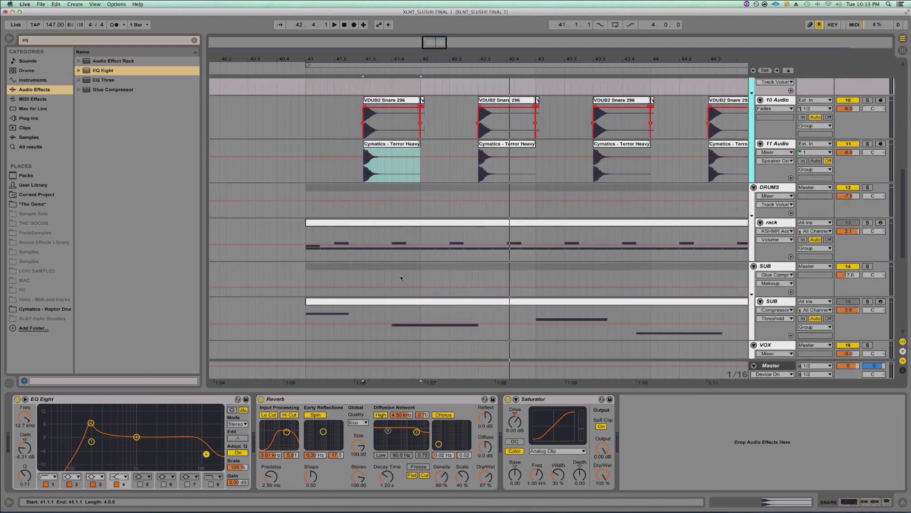
pyautogui.click(769, 188)
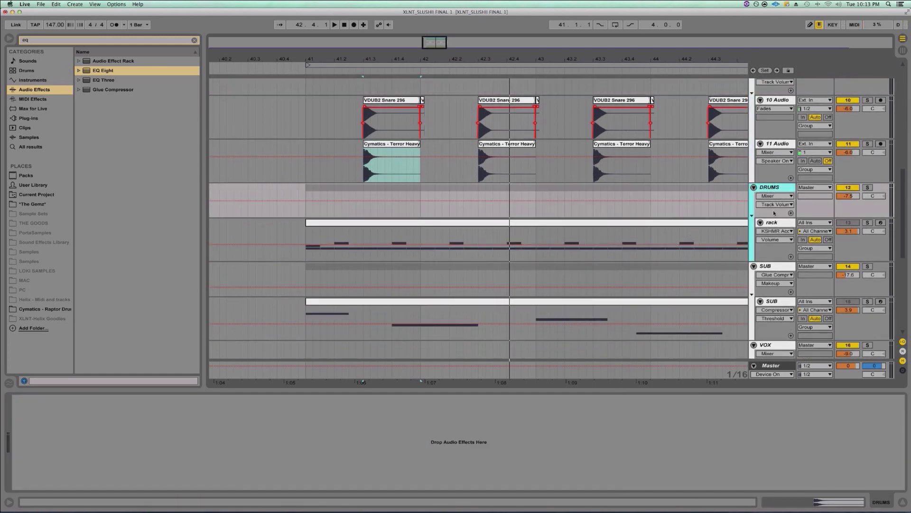
pyautogui.click(762, 226)
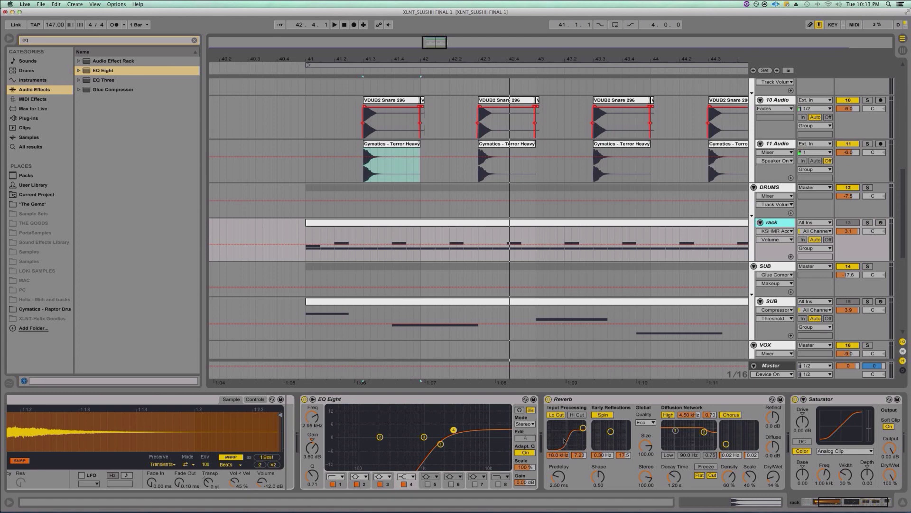
pyautogui.hscroll(-3, 285, 442)
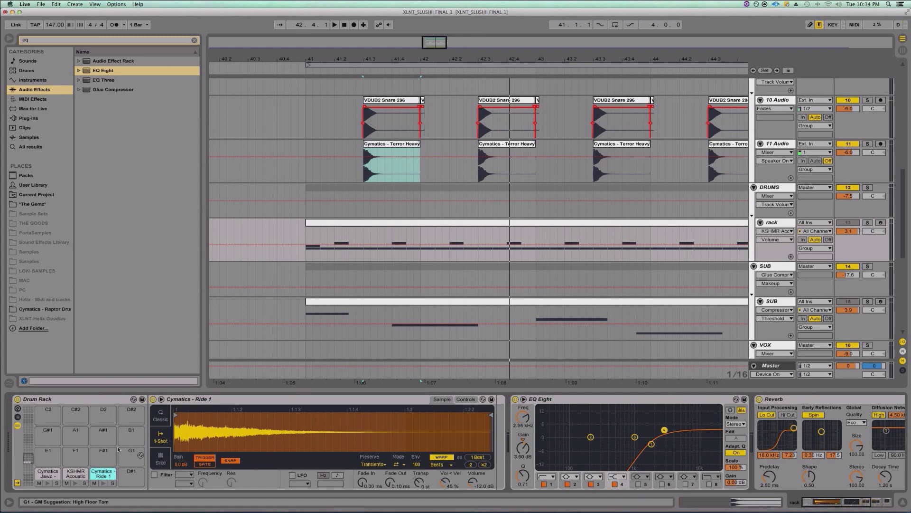
pyautogui.click(651, 444)
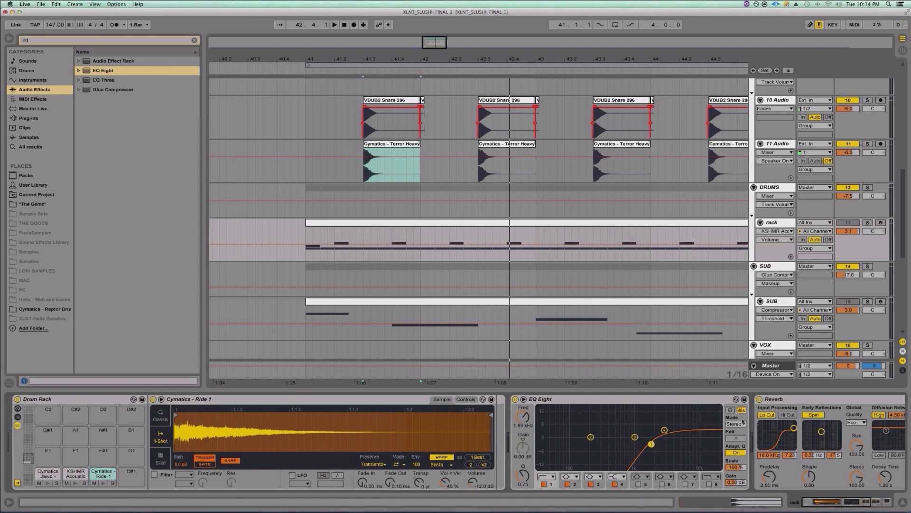
pyautogui.hscroll(5, 827, 407)
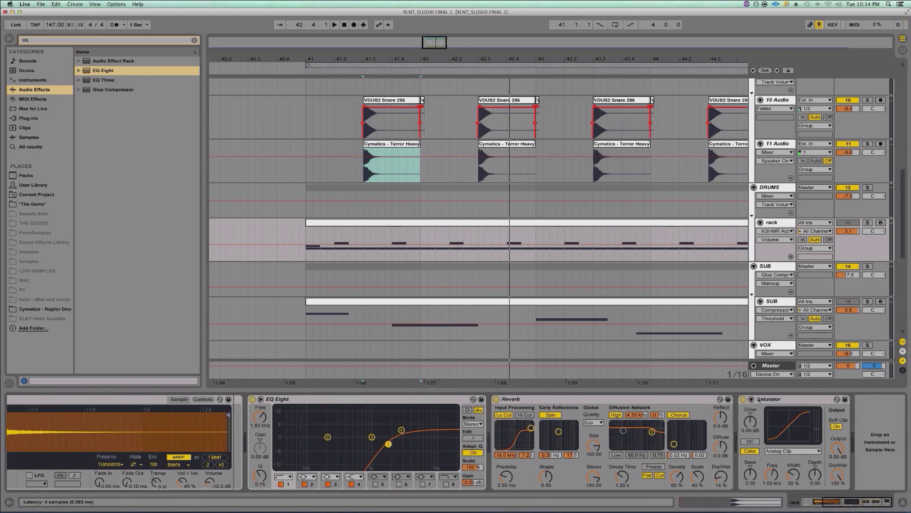
pyautogui.hscroll(-5, 759, 400)
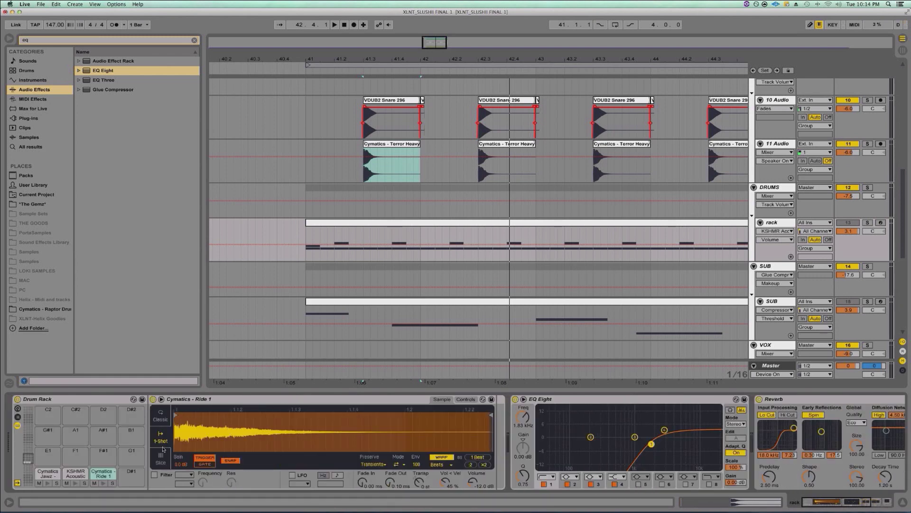
# Audition the Drum Rack's closed hat, acoustic splash and ride pads with the DRUMS group temporarily soloed
pyautogui.click(48, 474)
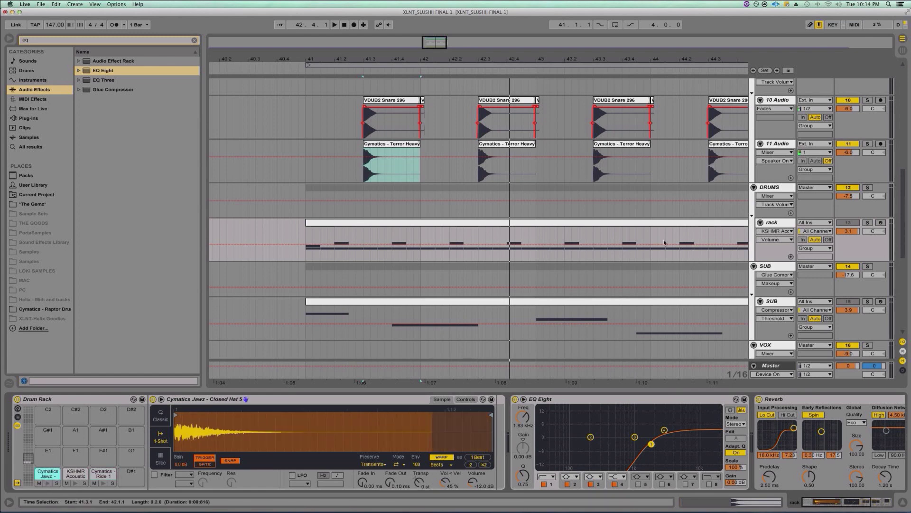
pyautogui.click(868, 187)
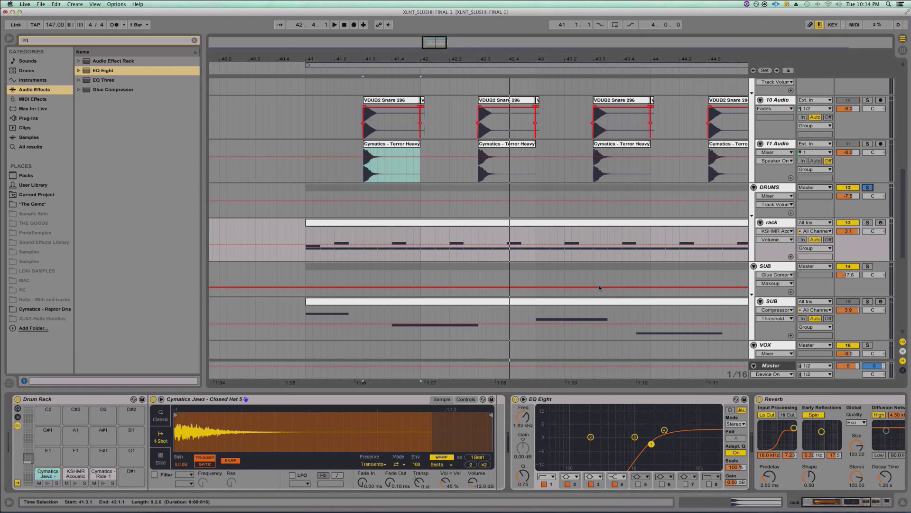
pyautogui.click(48, 483)
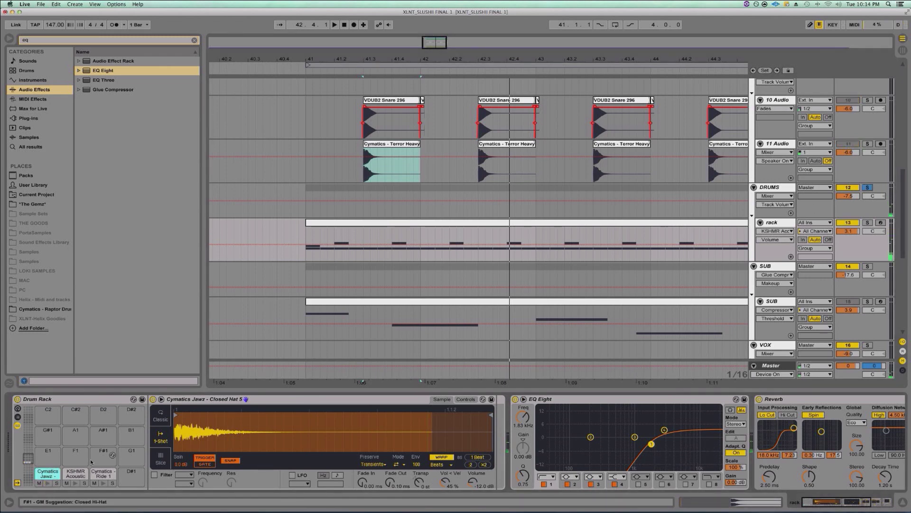
pyautogui.click(75, 483)
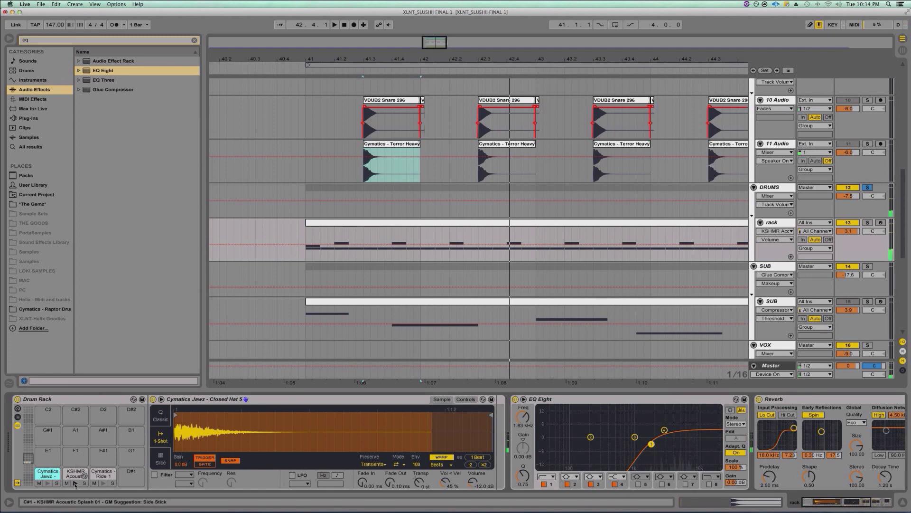
pyautogui.click(102, 483)
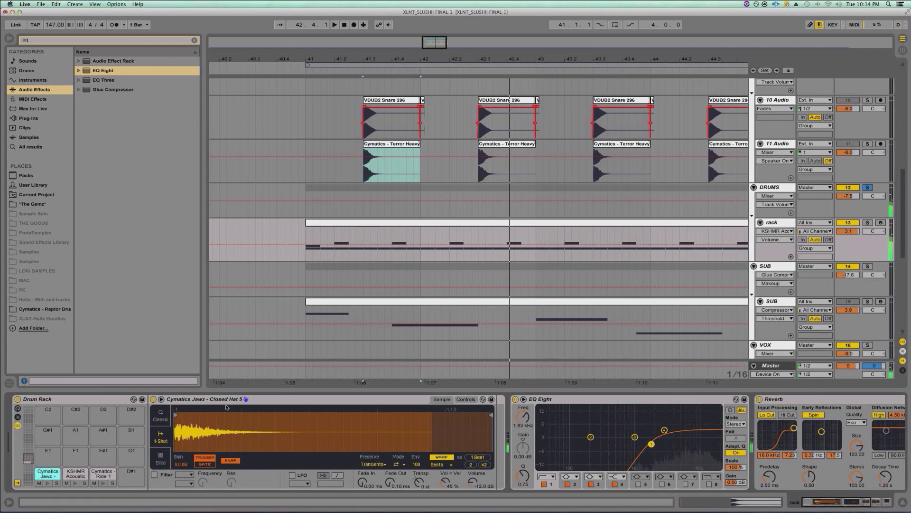
pyautogui.click(868, 188)
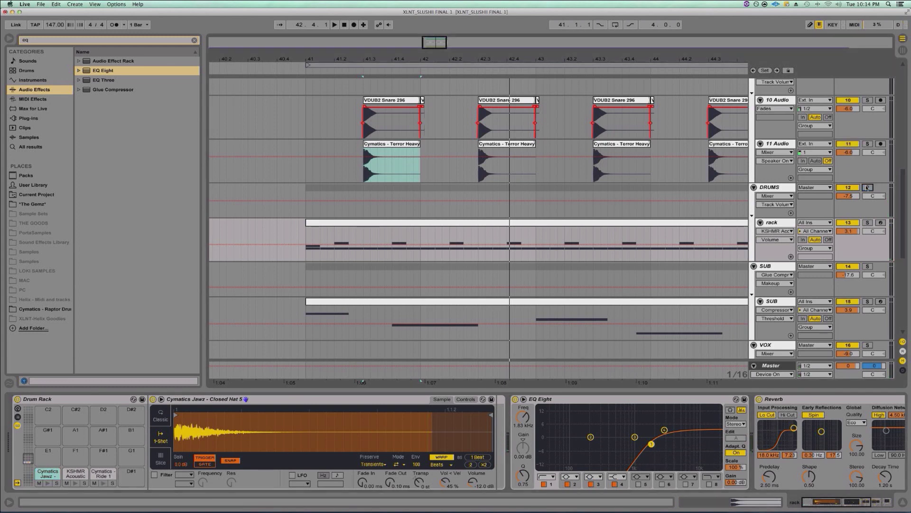
# Show the SUB track's devices and display the unfiltered Instruments category in the browser
pyautogui.click(446, 320)
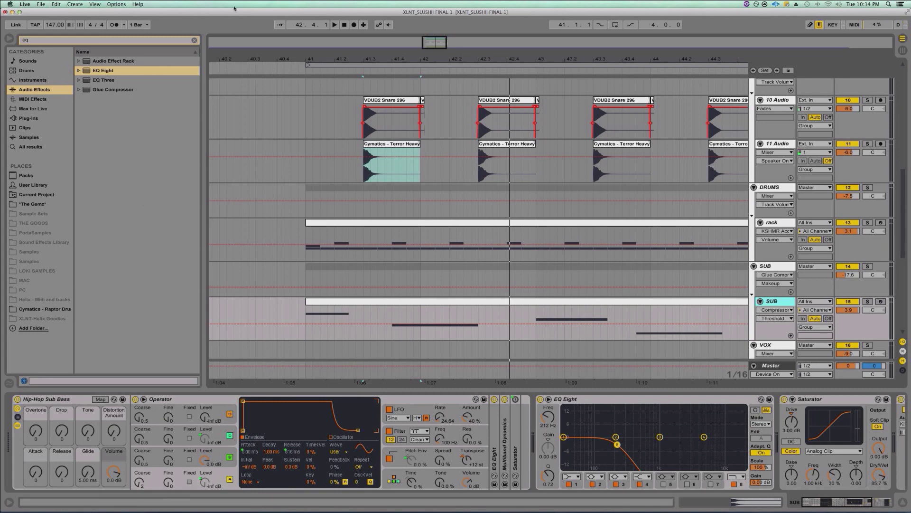
pyautogui.click(194, 40)
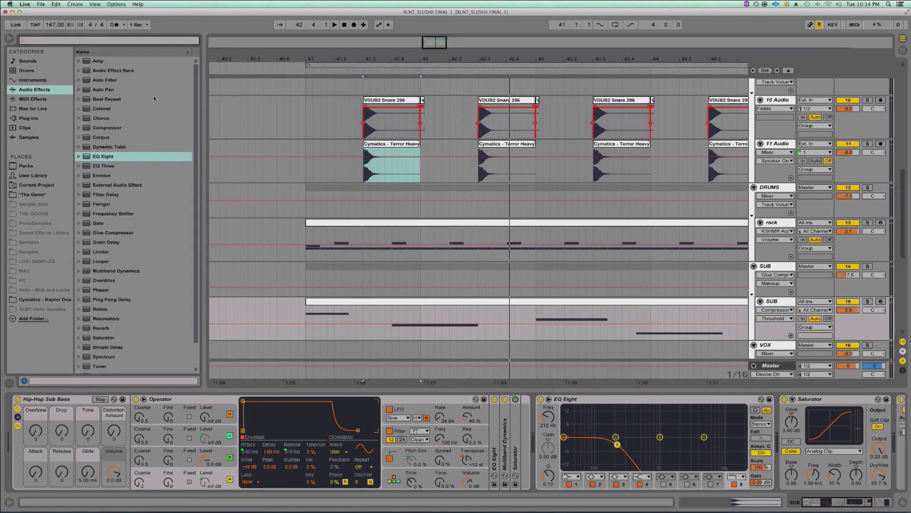
pyautogui.click(24, 82)
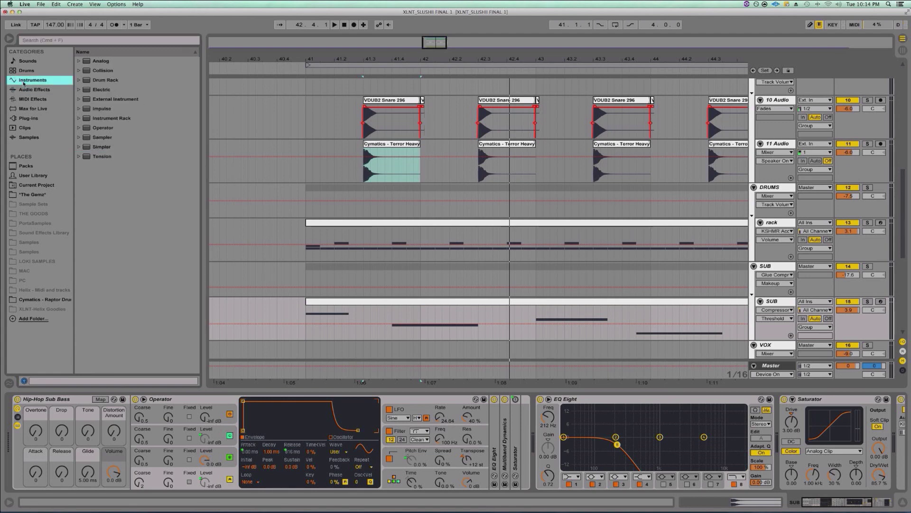
# Browse Operator's Bass presets to locate Hip-Hop Sub Bass.adg, then collapse the Bass folder
pyautogui.click(80, 128)
pyautogui.click(84, 147)
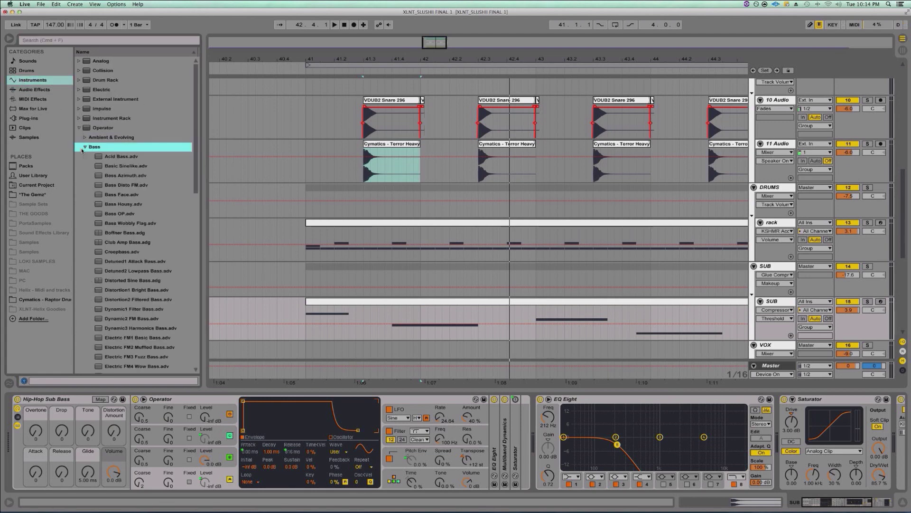
pyautogui.scroll(-15, 117, 275)
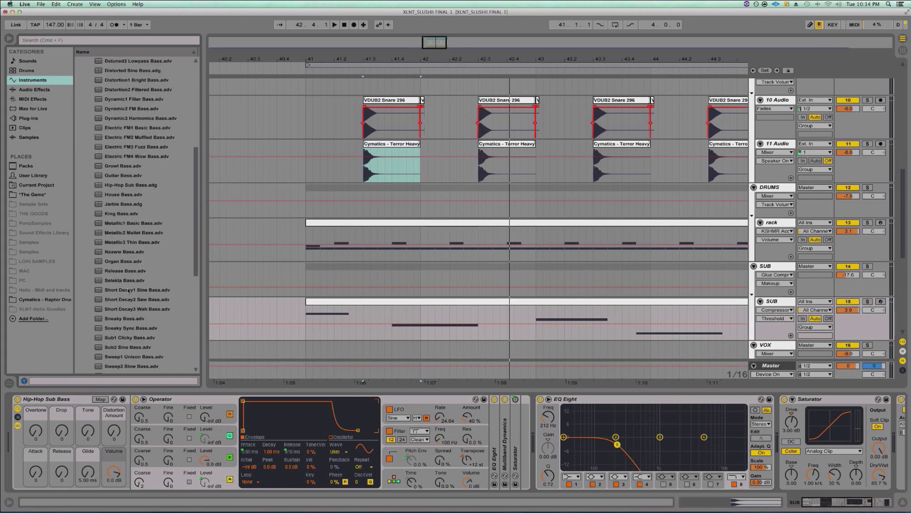
pyautogui.scroll(-5, 126, 288)
pyautogui.scroll(15, 127, 288)
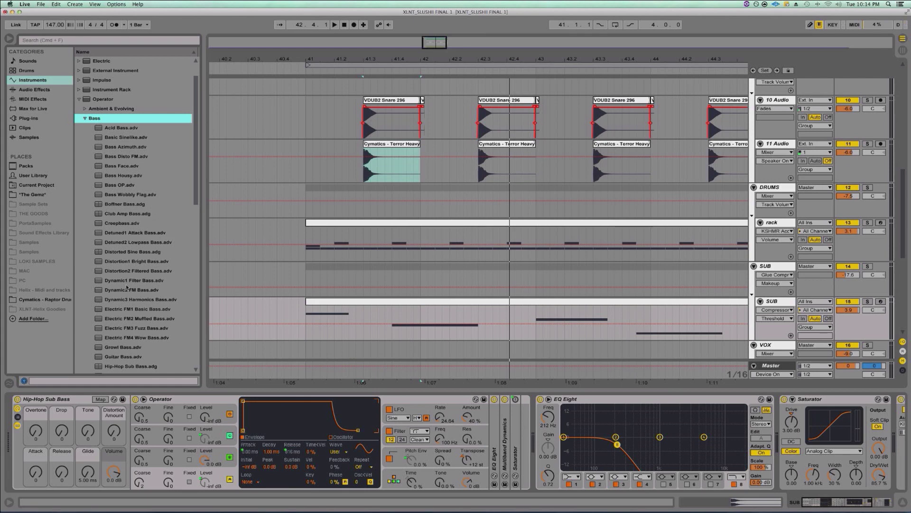
pyautogui.scroll(-2, 126, 287)
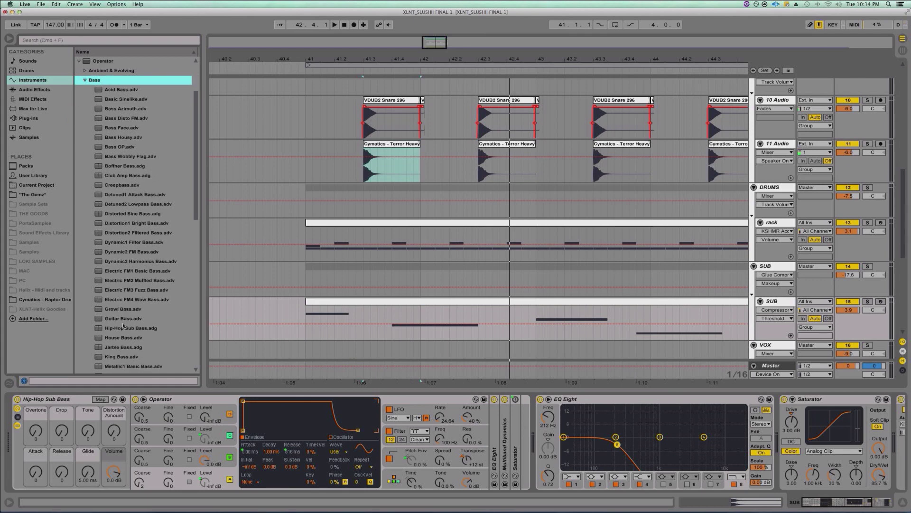
pyautogui.click(86, 81)
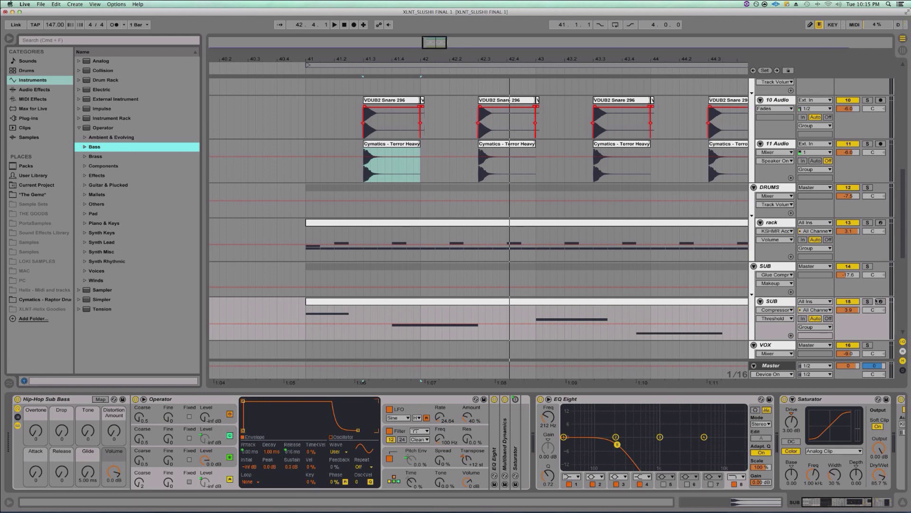
# Audition the SUB track's MIDI clip from bar 41 with the track soloed
pyautogui.scroll(-5, 477, 329)
pyautogui.scroll(1, 476, 261)
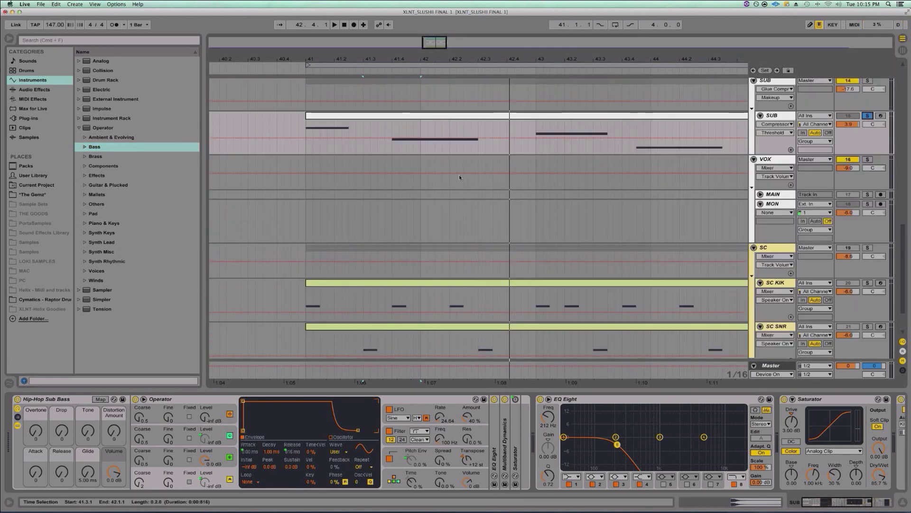
pyautogui.click(433, 116)
pyautogui.press('space')
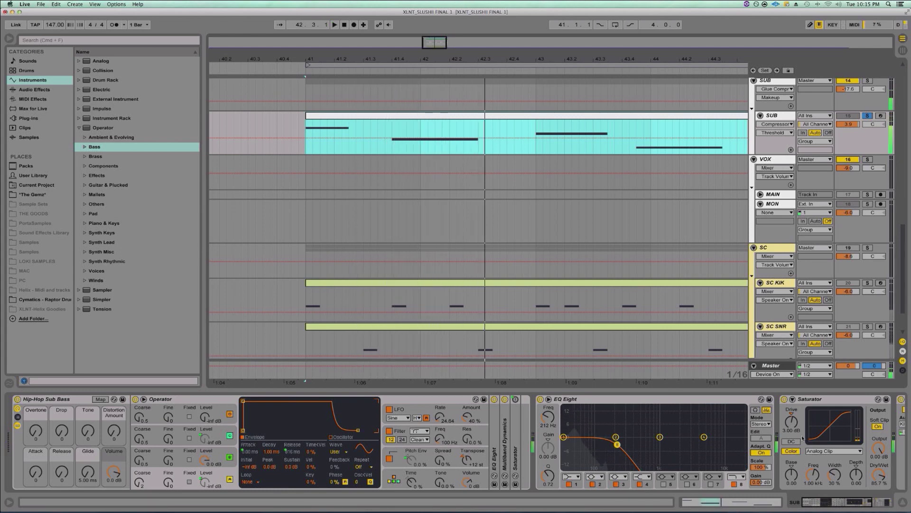
pyautogui.press('space')
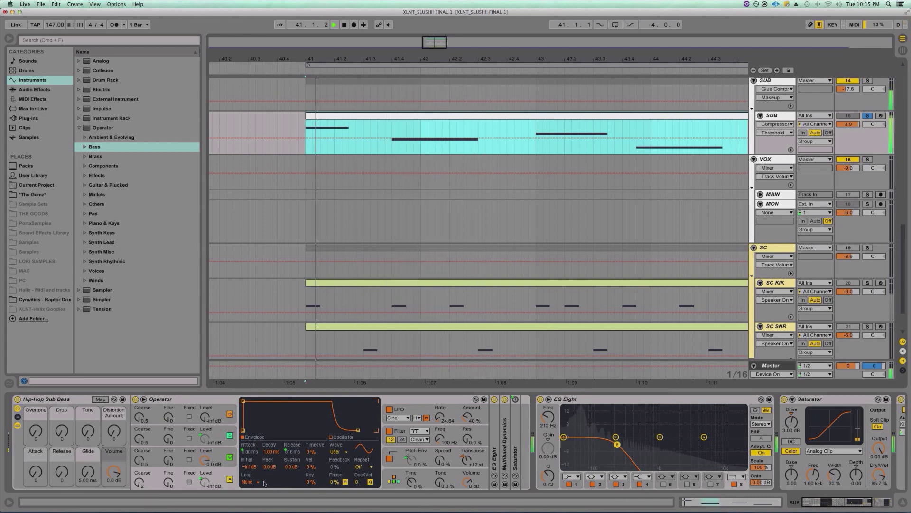
# Try out the Hip-Hop Sub Bass rack's Distortion Amount macro while replaying the soloed sub clip
pyautogui.press('space')
pyautogui.moveTo(88, 430); pyautogui.dragTo(114, 470)
pyautogui.press('space')
pyautogui.press('space')
pyautogui.press('space')
pyautogui.press('space')
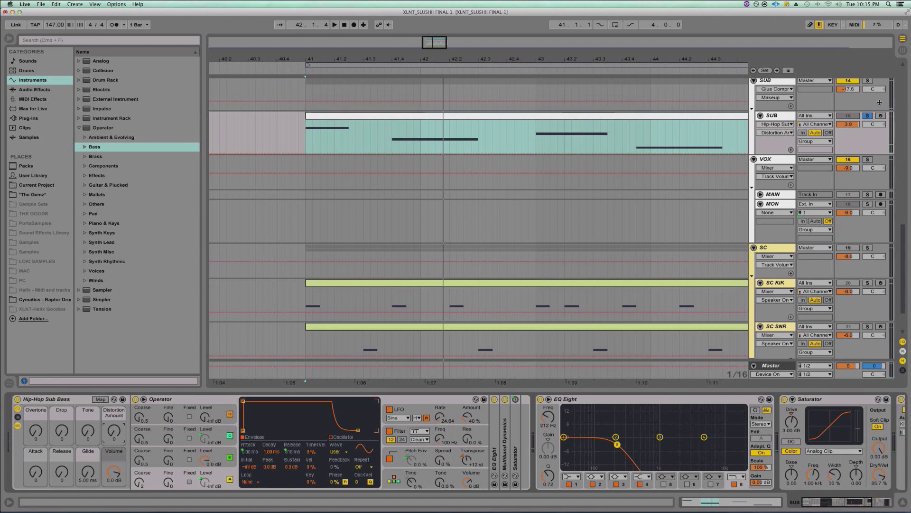
# Examine the SC group with its SC KIK and SC SNR trigger clips, and the REF track's reference audio
pyautogui.scroll(-3, 526, 198)
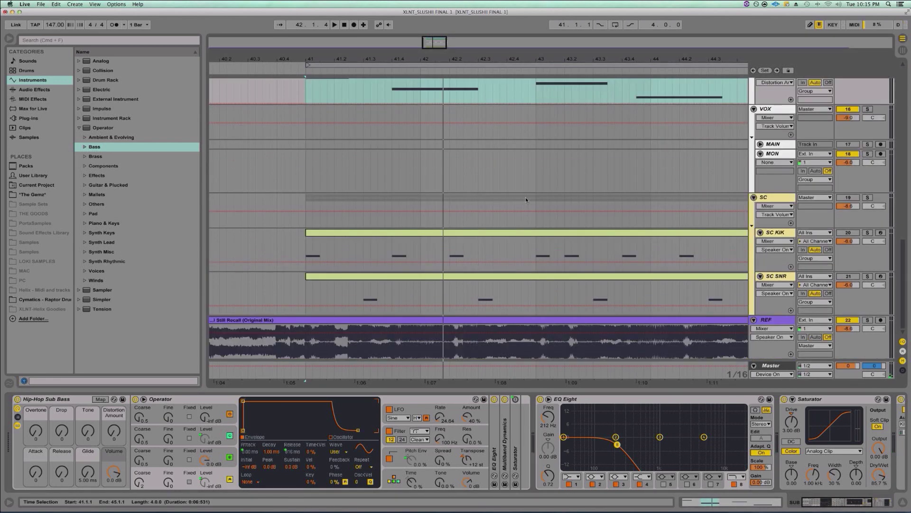
pyautogui.click(739, 199)
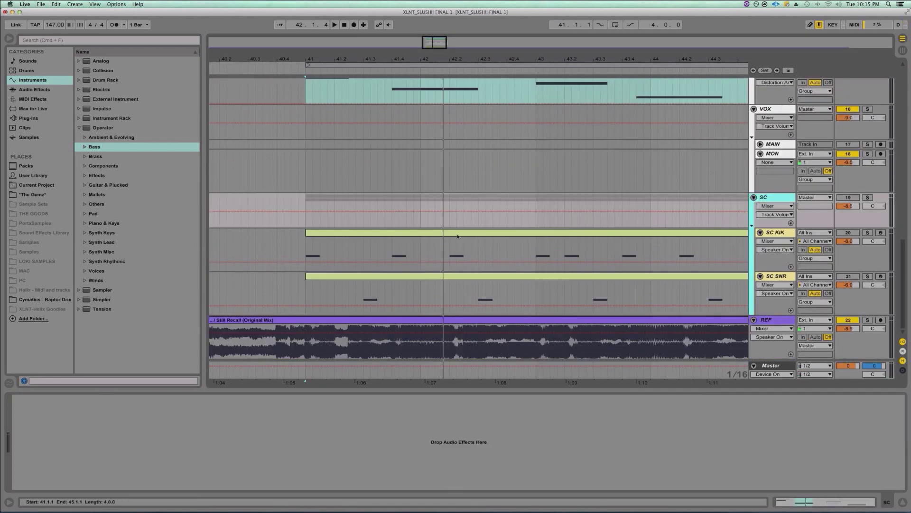
pyautogui.click(371, 238)
pyautogui.click(372, 233)
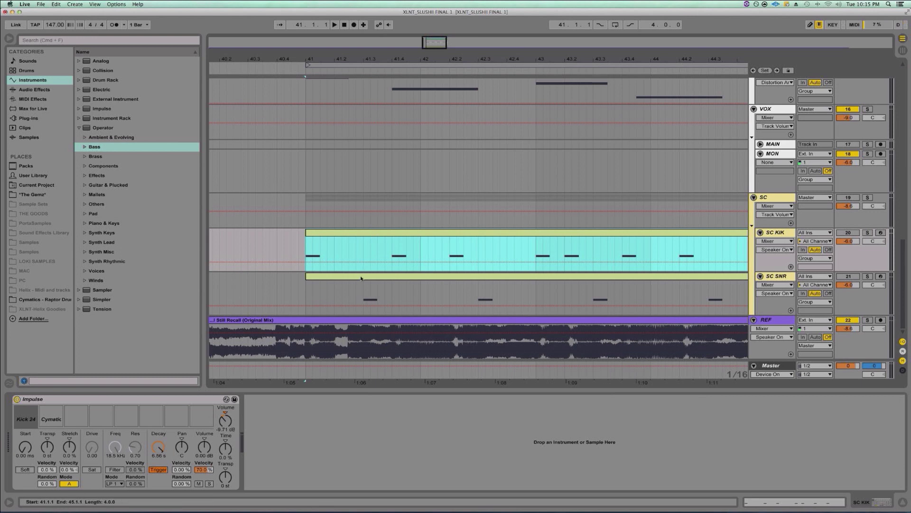
pyautogui.click(361, 277)
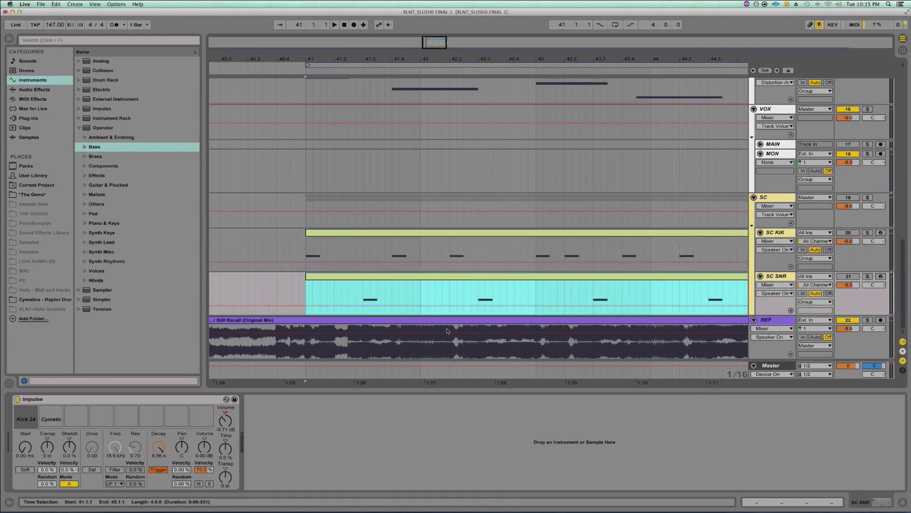
pyautogui.click(367, 319)
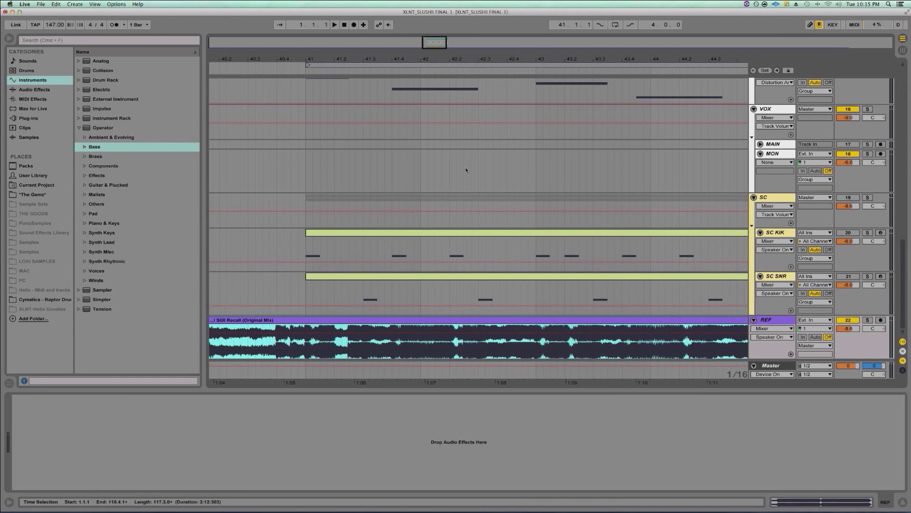
# Audition the 5 SLUSHFEST SAW chord clip with its track temporarily soloed
pyautogui.scroll(15, 489, 178)
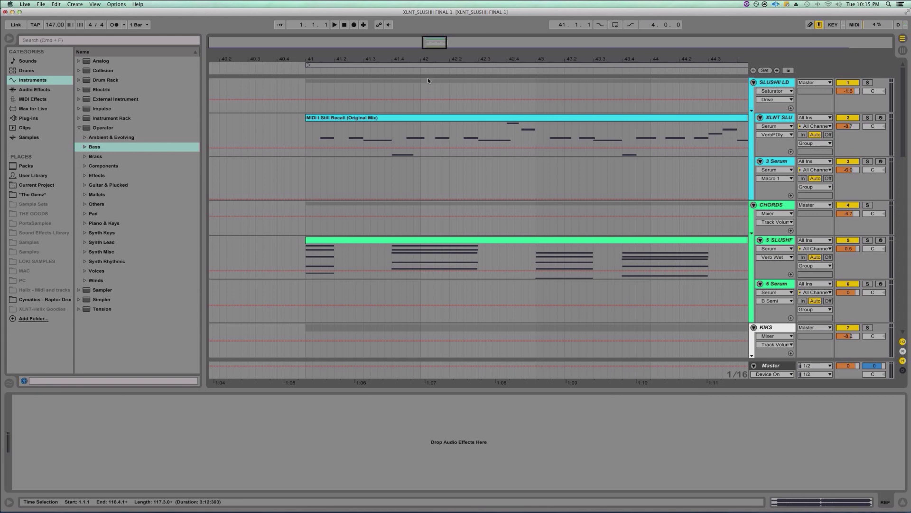
pyautogui.press('-')
pyautogui.click(433, 239)
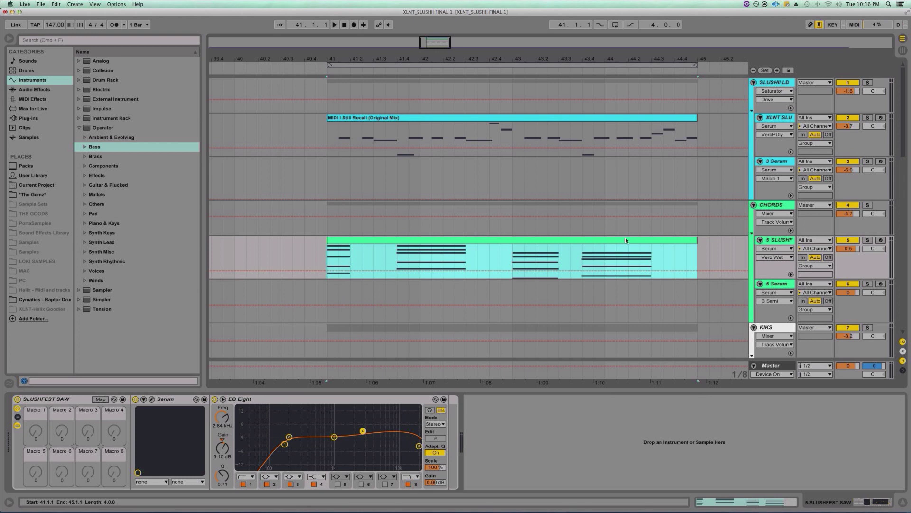
pyautogui.click(867, 241)
pyautogui.click(351, 239)
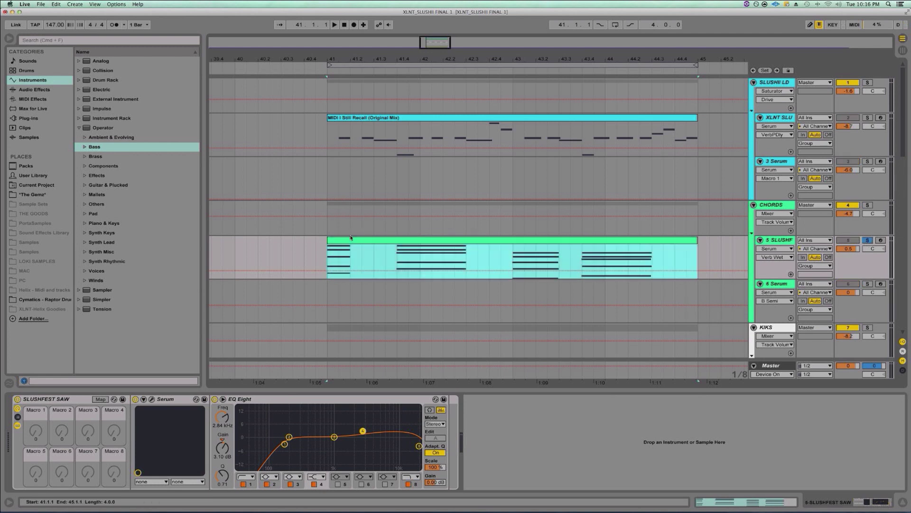
pyautogui.press('space')
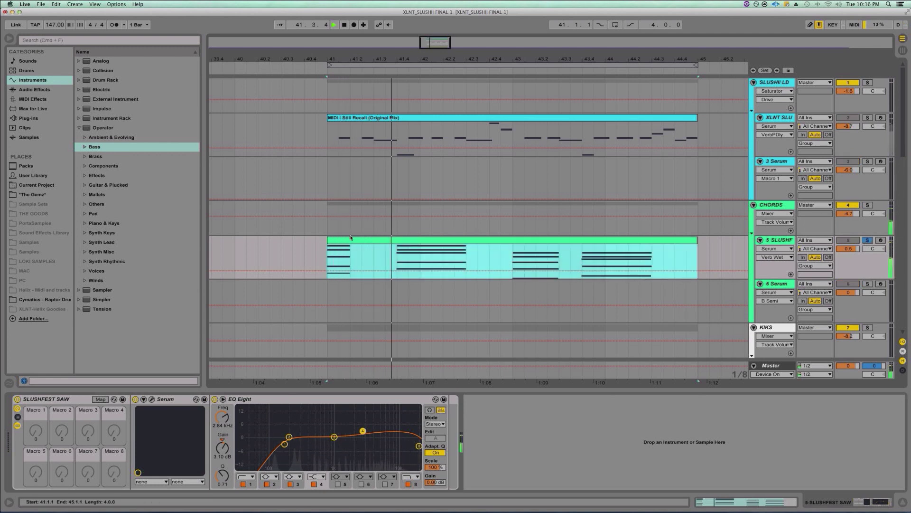
pyautogui.press('space')
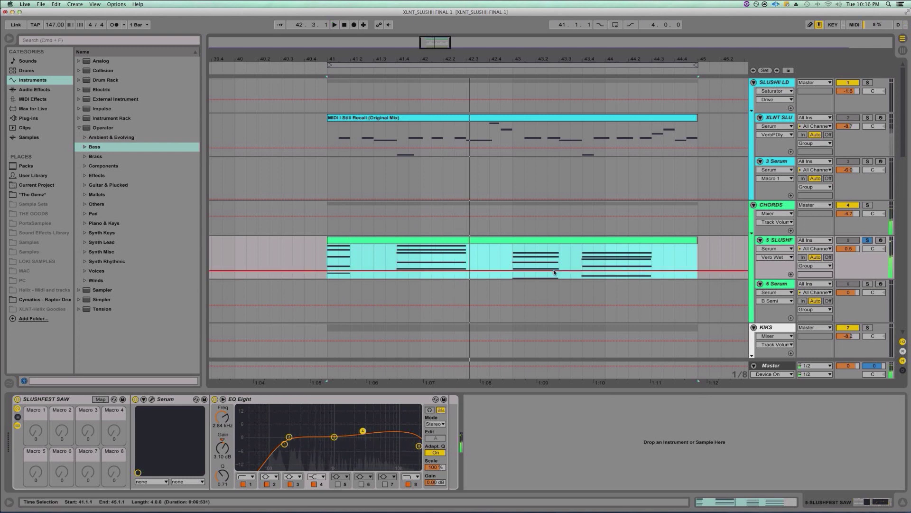
pyautogui.click(867, 240)
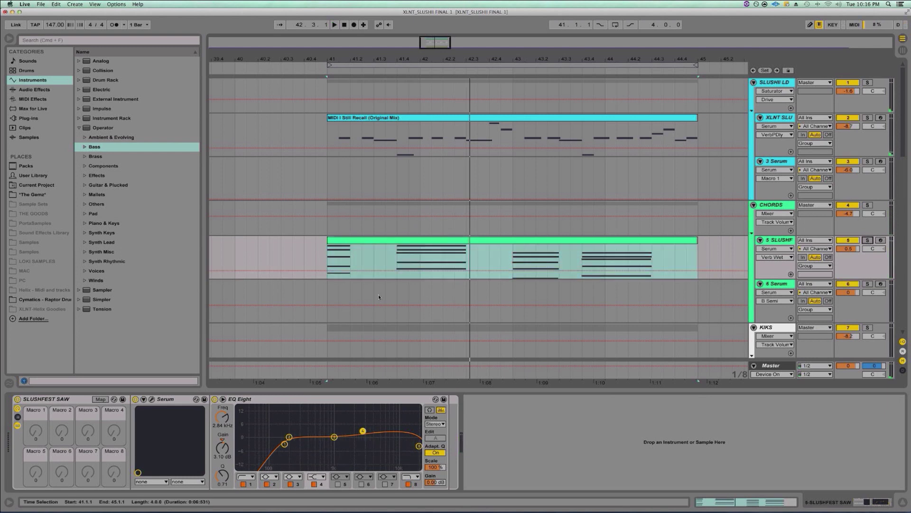
# Delete the empty 6 Serum track from the CHORDS group
pyautogui.click(319, 253)
pyautogui.click(327, 253)
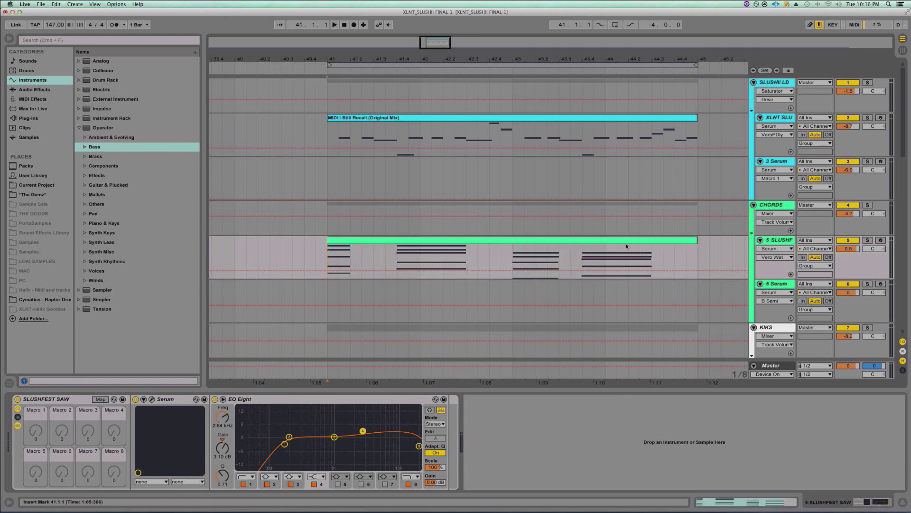
pyautogui.click(780, 284)
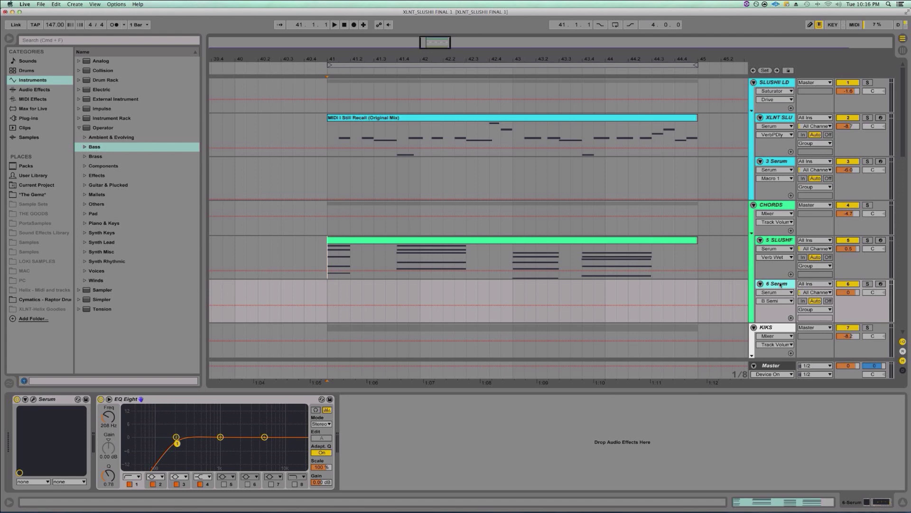
pyautogui.press('Delete')
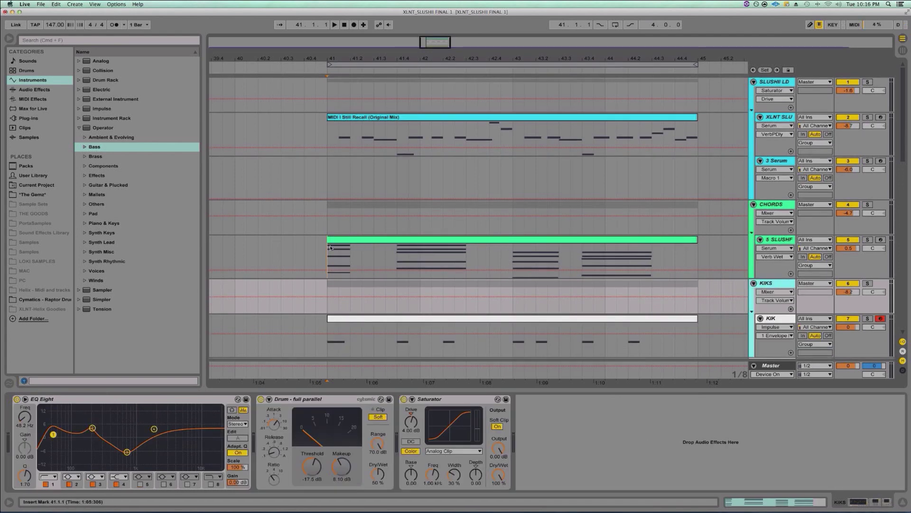
# Insert a new MIDI track below 5 SLUSHFEST SAW in the CHORDS group and copy the four-bar chord clip onto it
pyautogui.click(427, 238)
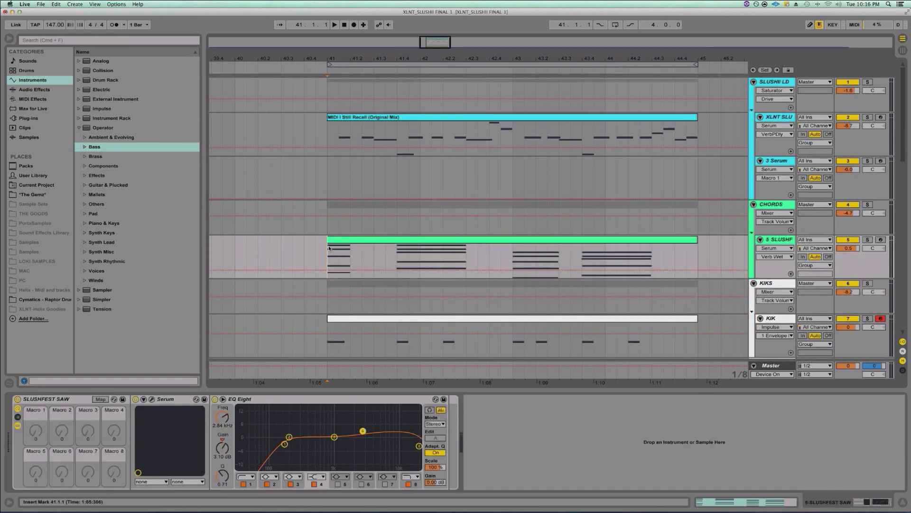
pyautogui.press('super+shift+t')
pyautogui.click(427, 240)
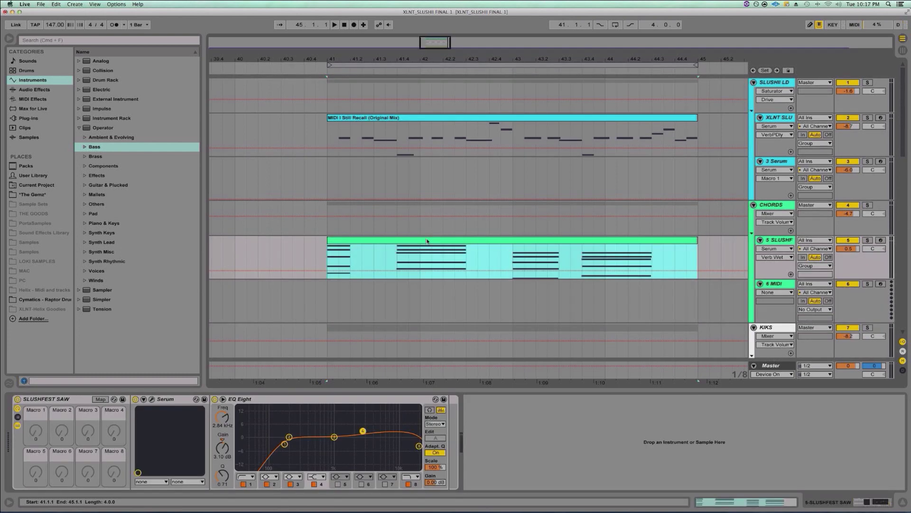
pyautogui.moveTo(427, 241); pyautogui.dragTo(427, 285)
# Solo the new MIDI track, load the Xfer Records Serum Audio Unit onto it, and audition the chords with the default saw patch
pyautogui.click(868, 284)
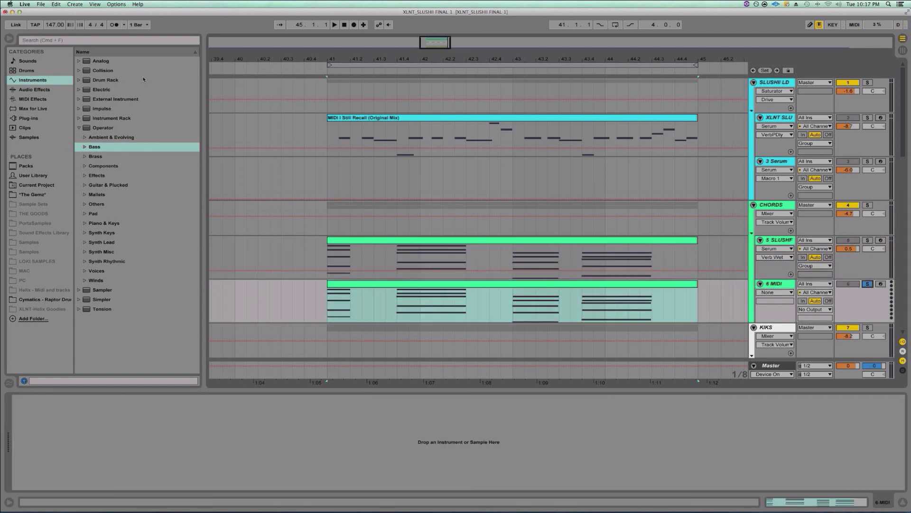
pyautogui.click(28, 118)
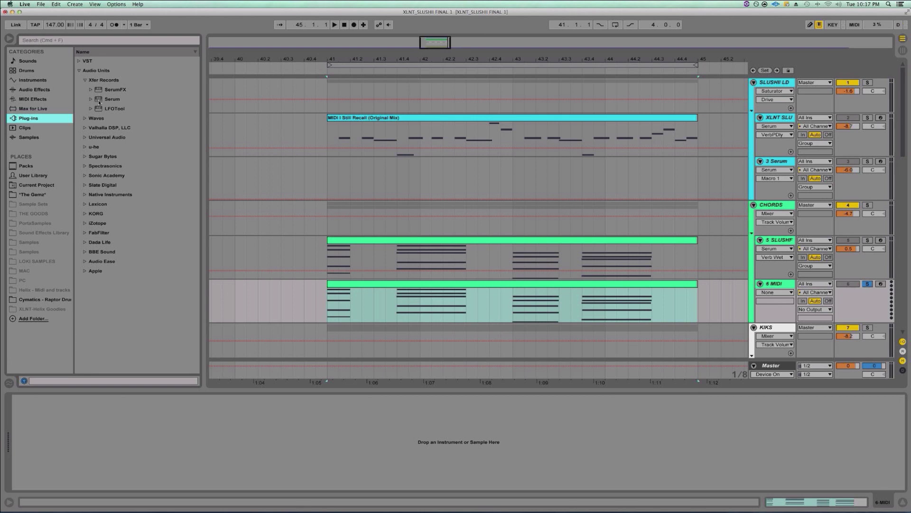
pyautogui.moveTo(99, 101); pyautogui.dragTo(389, 297)
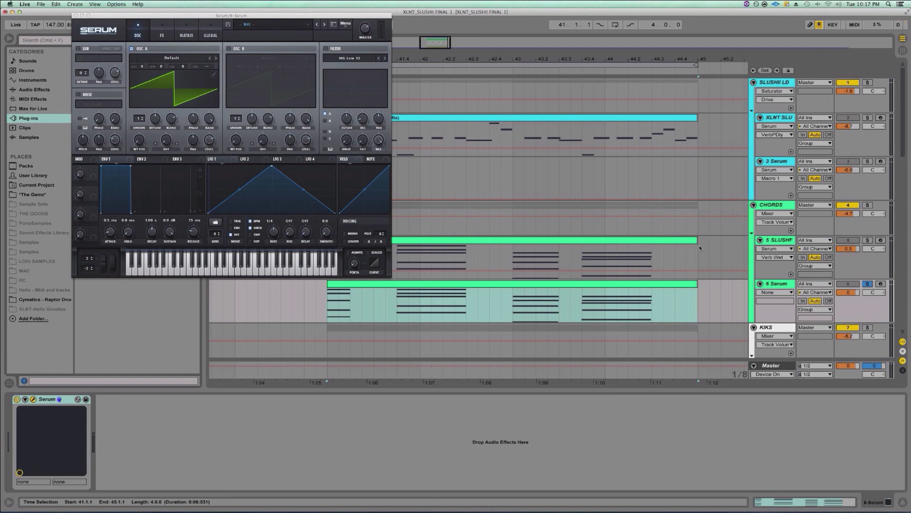
pyautogui.press('space')
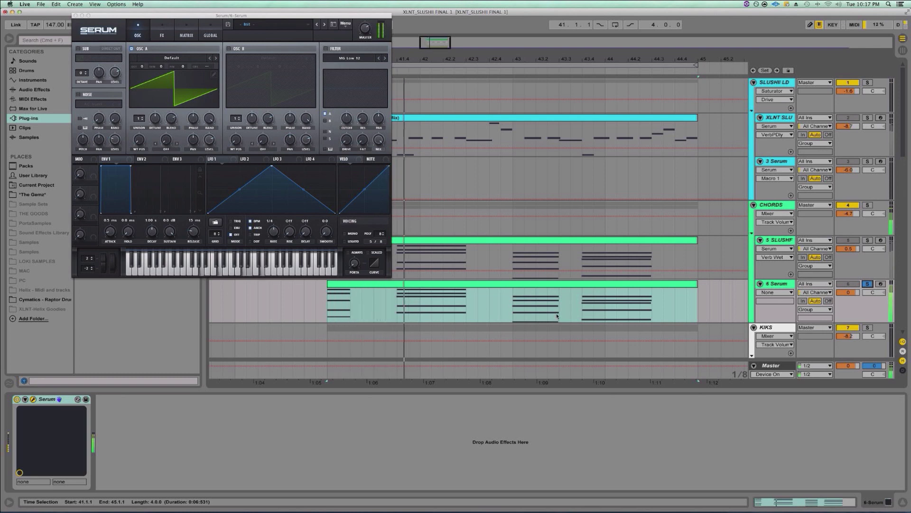
pyautogui.press('space')
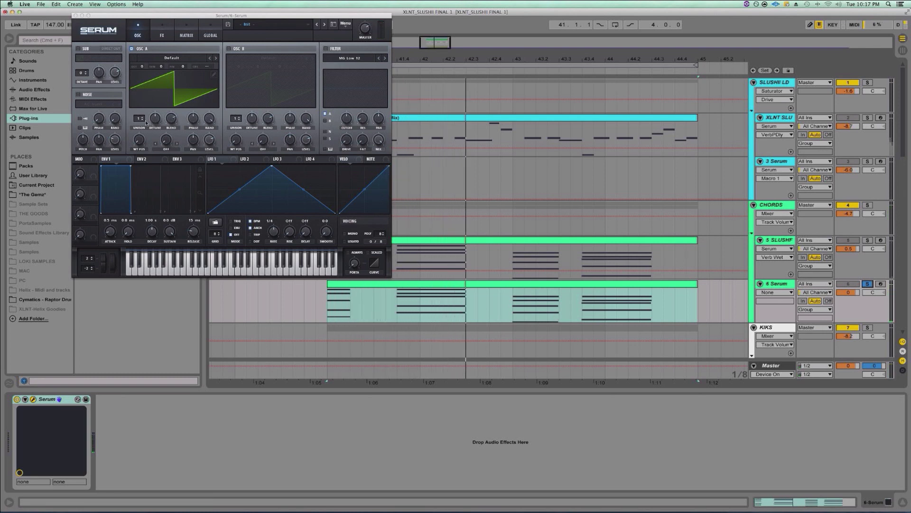
# Set Serum's OSC A to 7 unison voices and lower its unison detune
pyautogui.moveTo(146, 122); pyautogui.dragTo(142, 89)
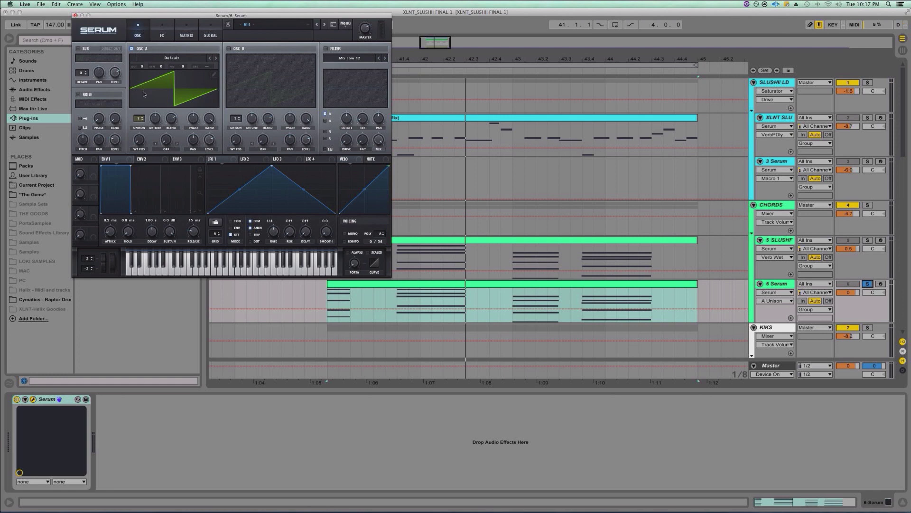
pyautogui.click(154, 117)
pyautogui.moveTo(155, 117); pyautogui.dragTo(153, 131)
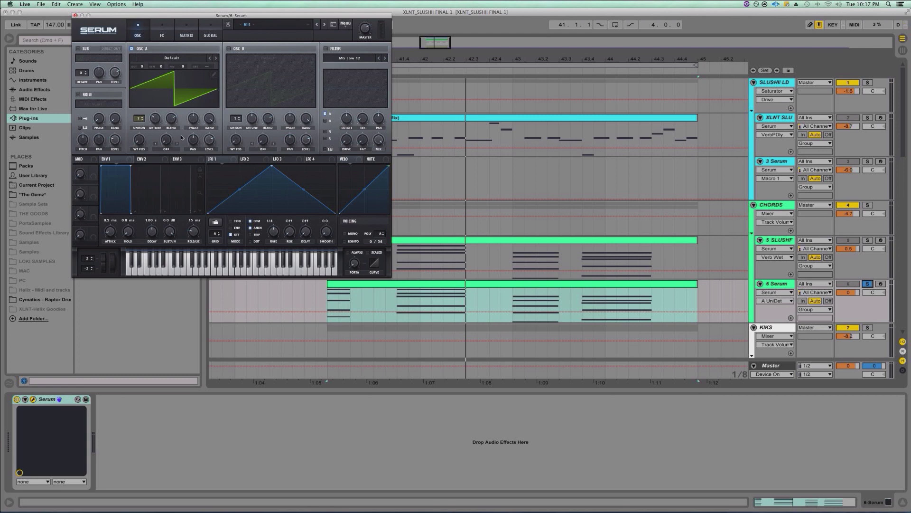
pyautogui.moveTo(193, 140); pyautogui.dragTo(193, 151)
# Raise OSC A's unison blend to 100 and play the chords to hear the change
pyautogui.click(173, 118)
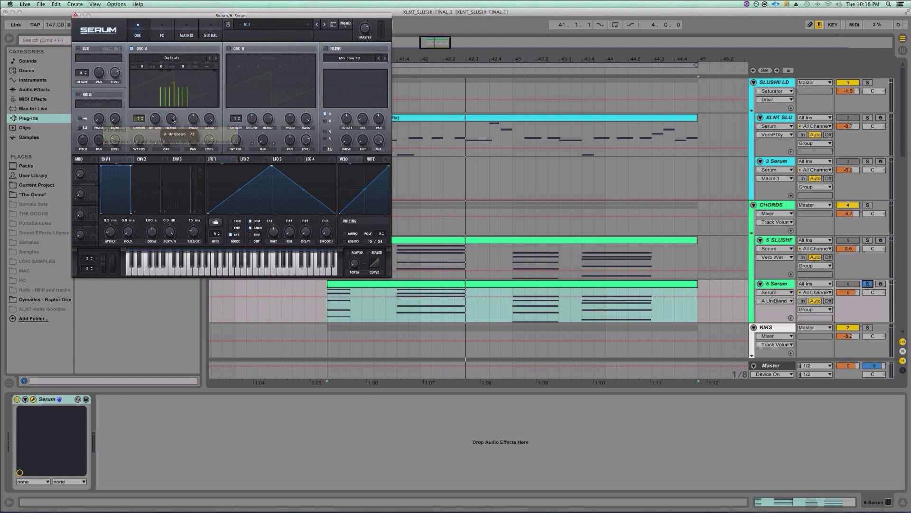
pyautogui.click(173, 118)
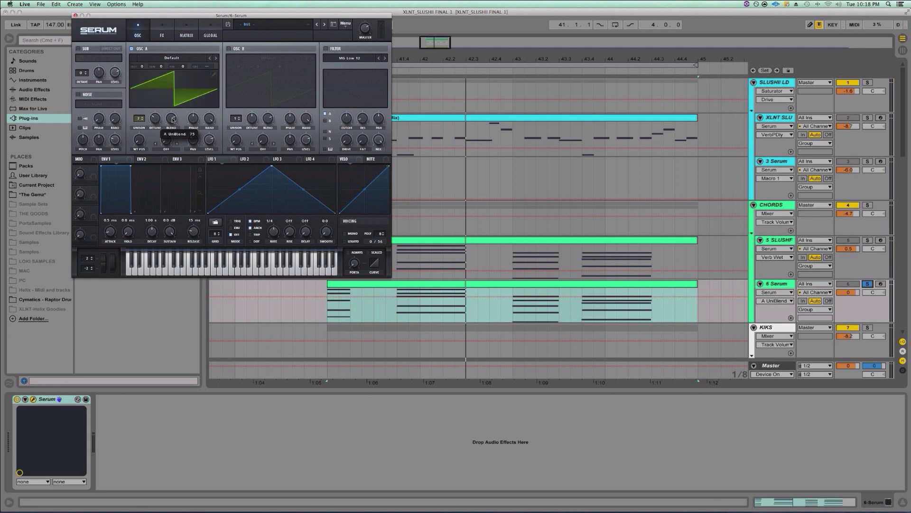
pyautogui.moveTo(172, 118); pyautogui.dragTo(184, 55)
pyautogui.press('space')
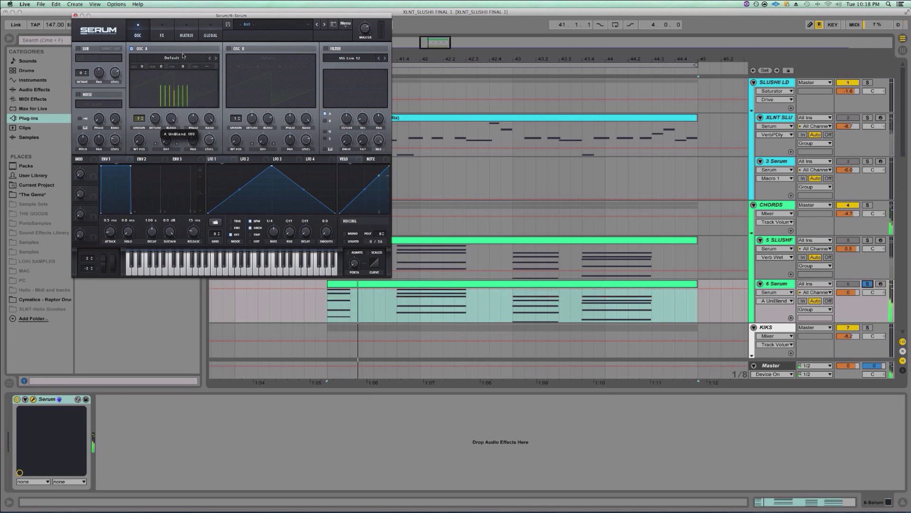
# Lower OSC A's unison blend to about 74, and enable OSC B at octave -1 with 6 unison voices
pyautogui.moveTo(171, 119); pyautogui.dragTo(170, 142)
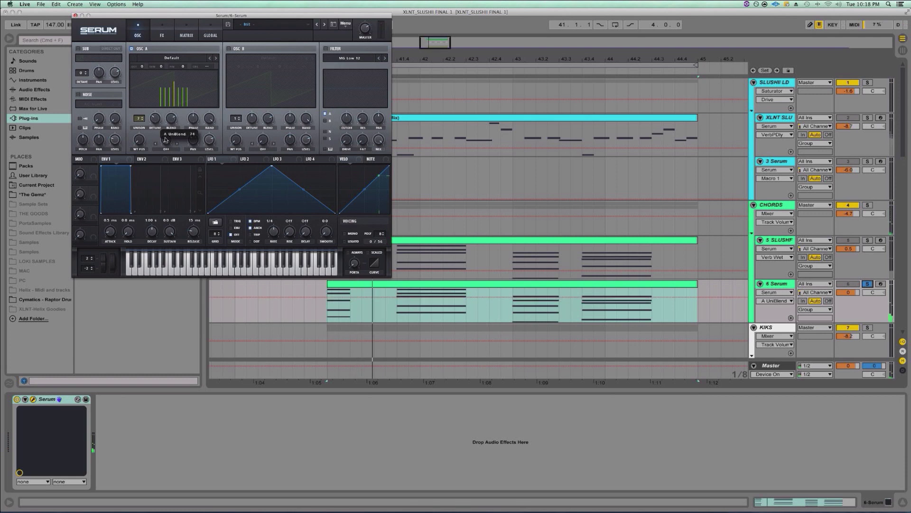
pyautogui.click(229, 49)
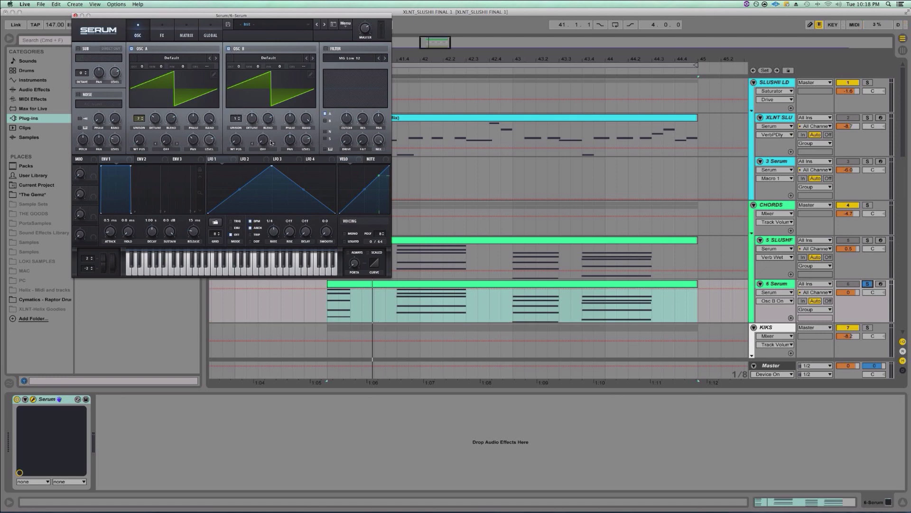
pyautogui.click(238, 66)
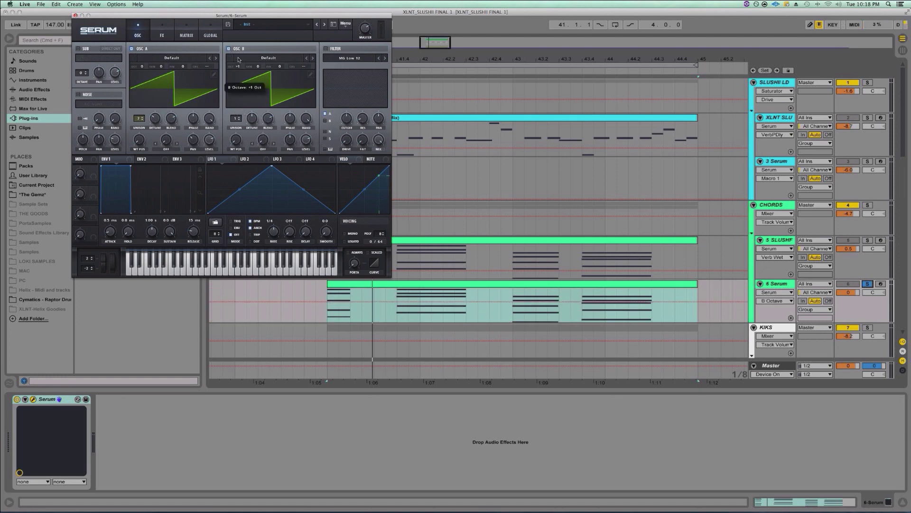
pyautogui.moveTo(239, 65); pyautogui.dragTo(240, 61)
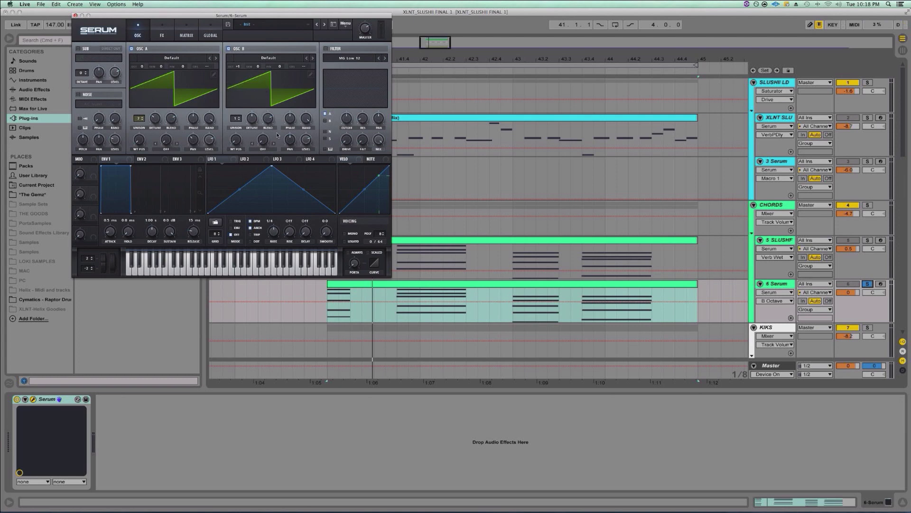
pyautogui.moveTo(235, 119); pyautogui.dragTo(235, 91)
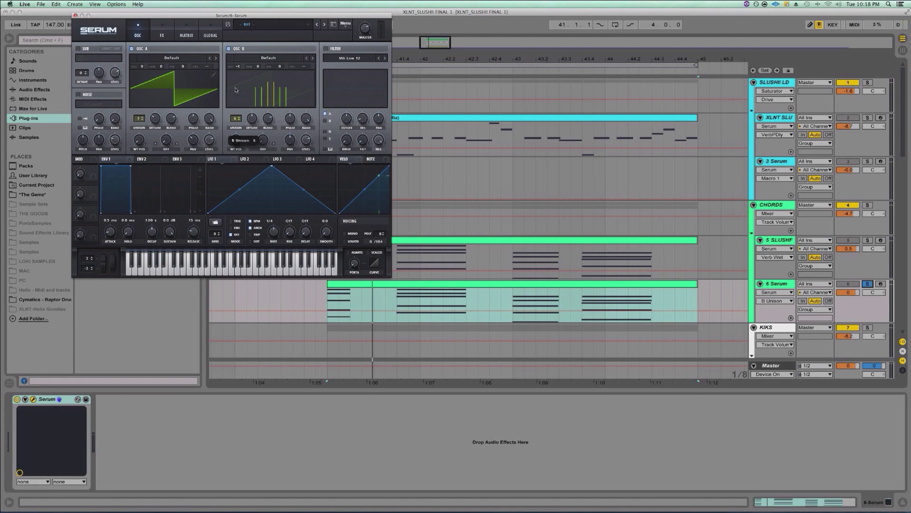
# Adjust OSC B's unison blend, unison detune and phase
pyautogui.moveTo(268, 120); pyautogui.dragTo(269, 141)
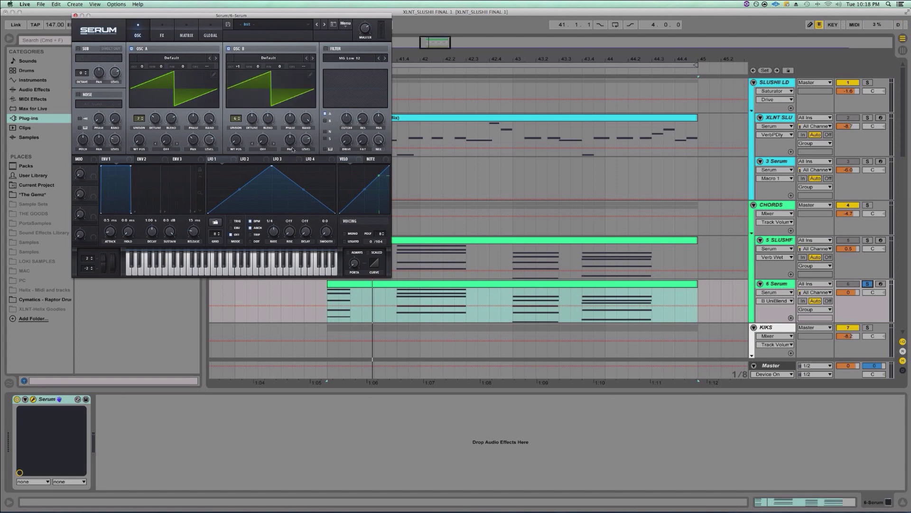
pyautogui.moveTo(292, 124); pyautogui.dragTo(292, 110)
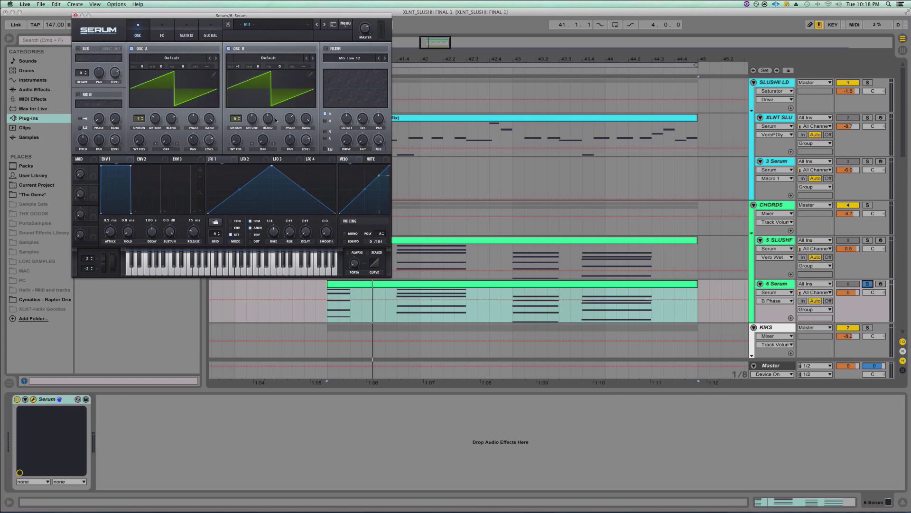
pyautogui.click(252, 120)
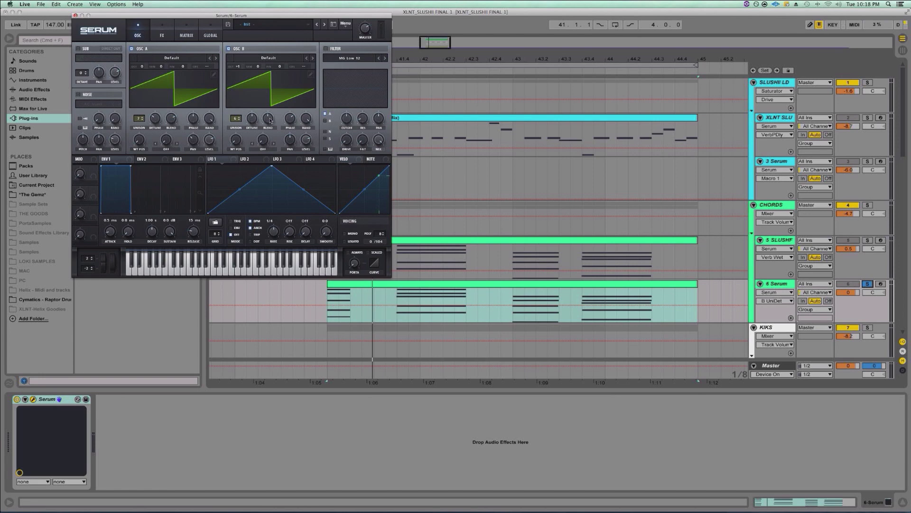
pyautogui.click(269, 119)
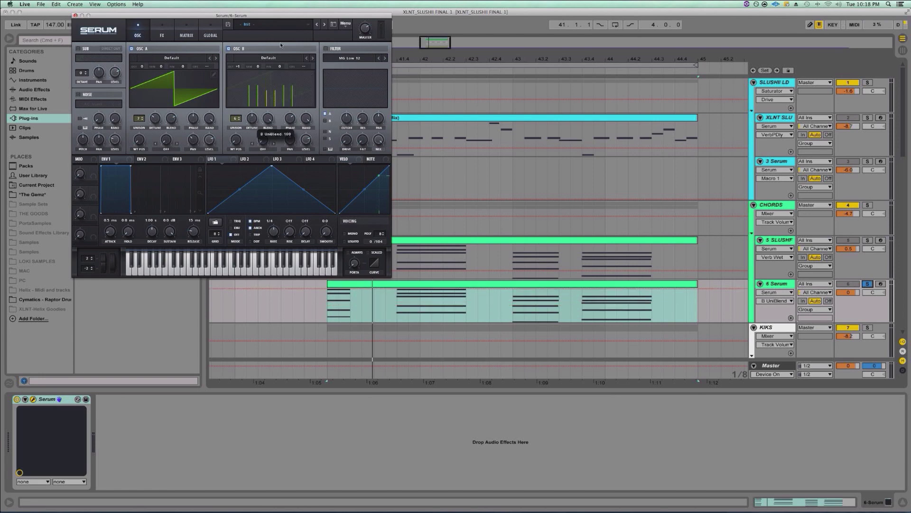
pyautogui.click(270, 119)
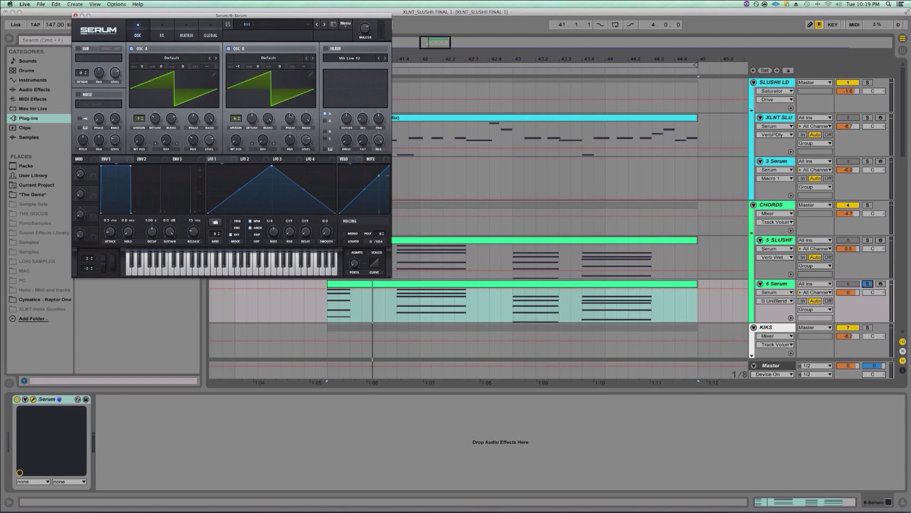
pyautogui.click(291, 119)
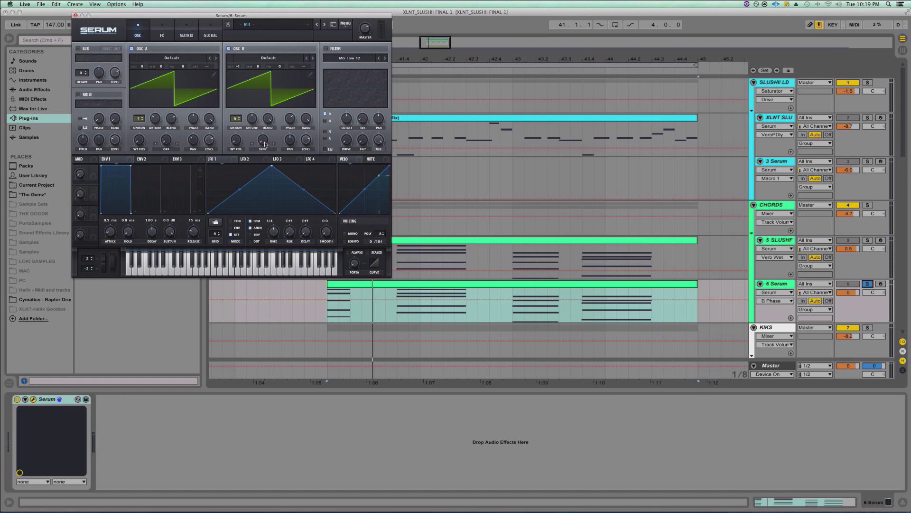
# Warp OSC B's saw wave in Sync mode by about 16%
pyautogui.moveTo(265, 144); pyautogui.dragTo(266, 119)
pyautogui.click(270, 121)
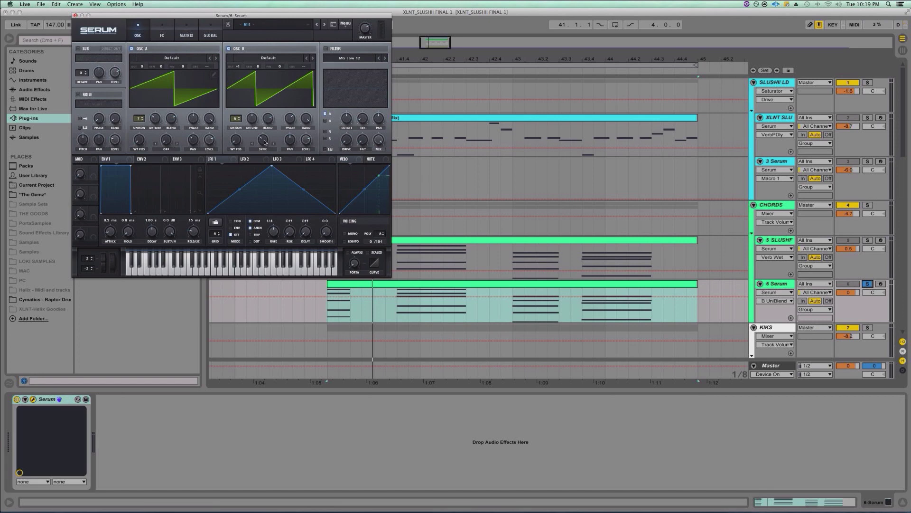
pyautogui.moveTo(264, 142); pyautogui.dragTo(264, 142)
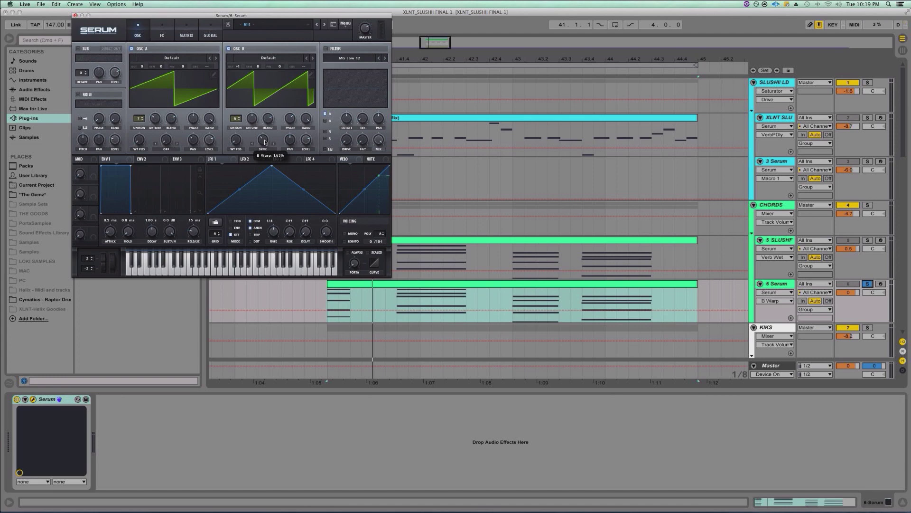
# Play the chords while adjusting Serum's master volume and refining OSC B's sync warp
pyautogui.press('space')
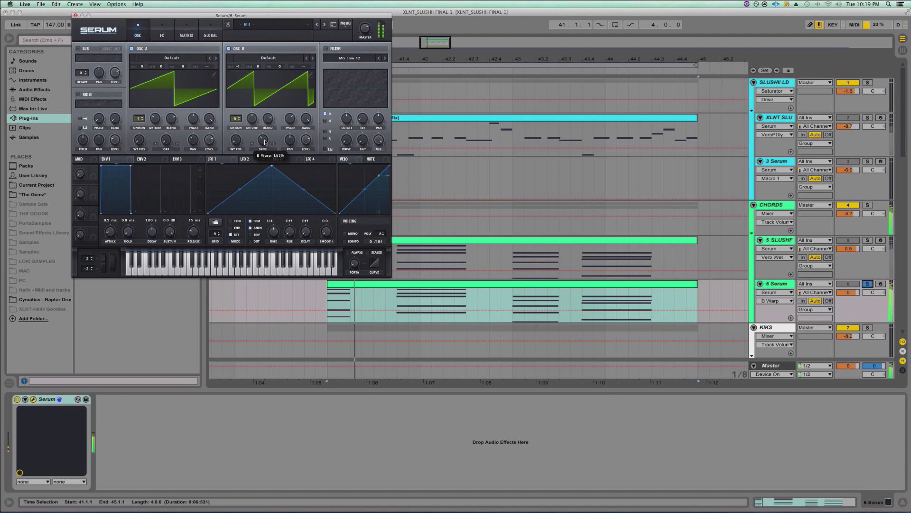
pyautogui.click(364, 27)
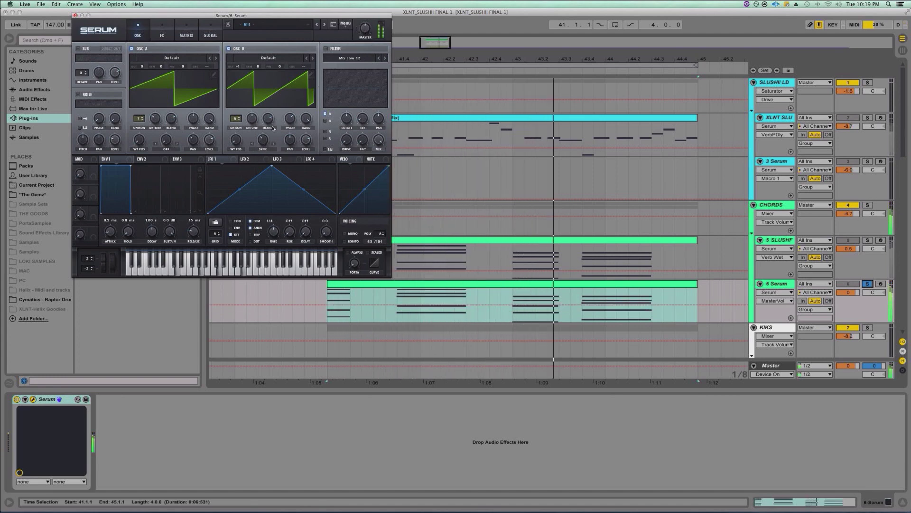
pyautogui.moveTo(268, 120); pyautogui.dragTo(265, 139)
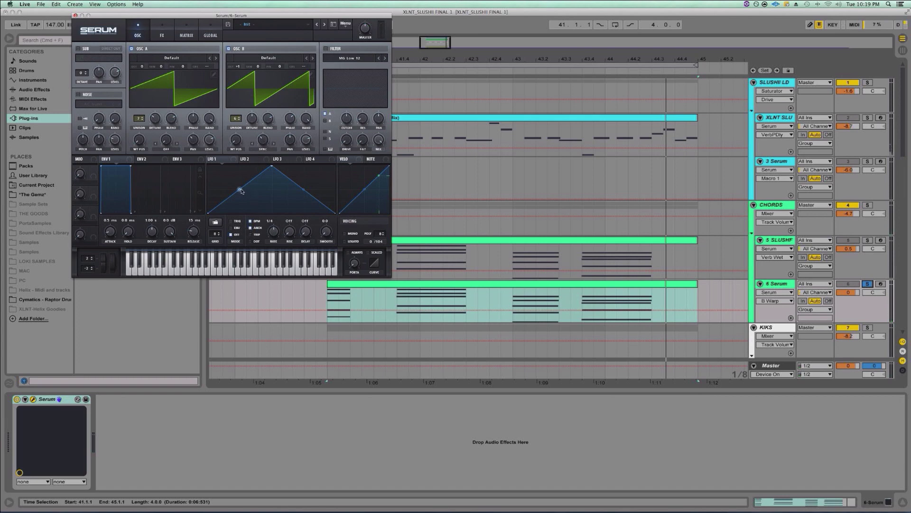
# Bend LFO 1 into a rounded dome in trigger mode with a one-bar rate, and set ENV 1's attack to 2.1 ms
pyautogui.moveTo(241, 191); pyautogui.dragTo(234, 176)
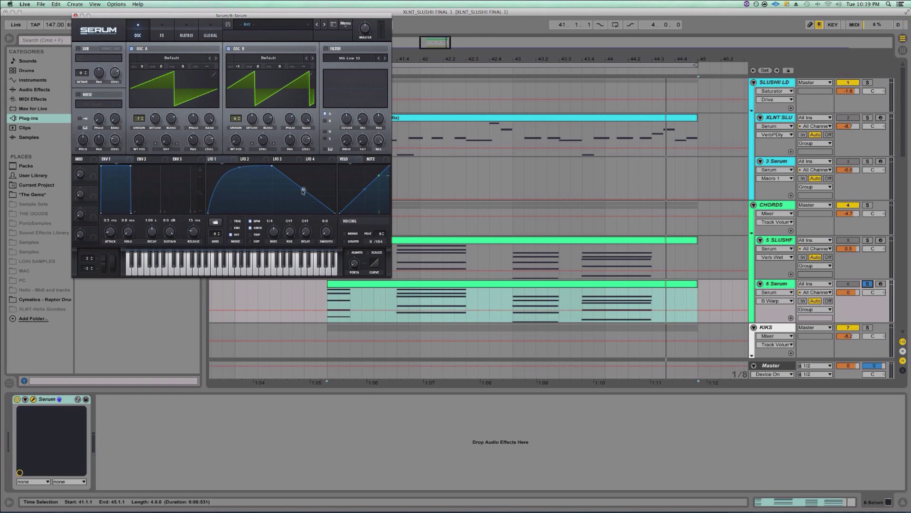
pyautogui.moveTo(303, 190); pyautogui.dragTo(307, 179)
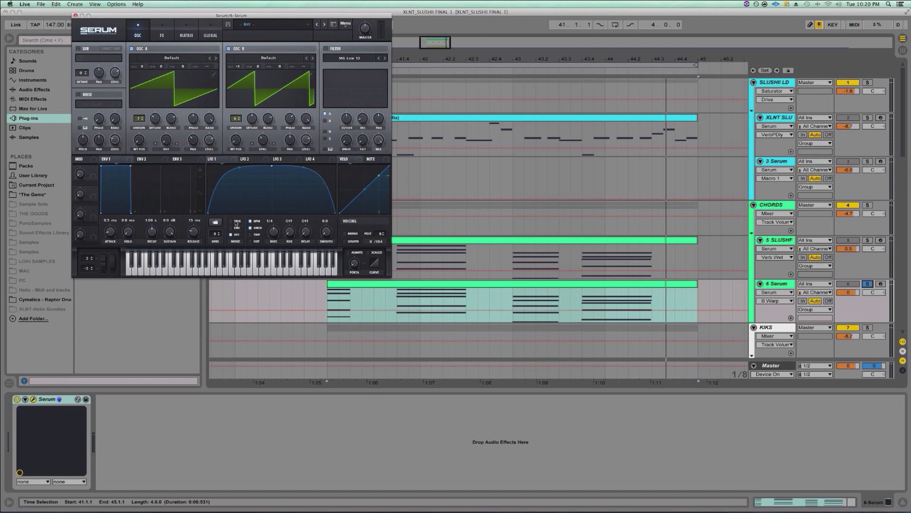
pyautogui.click(233, 222)
pyautogui.moveTo(278, 227); pyautogui.dragTo(274, 239)
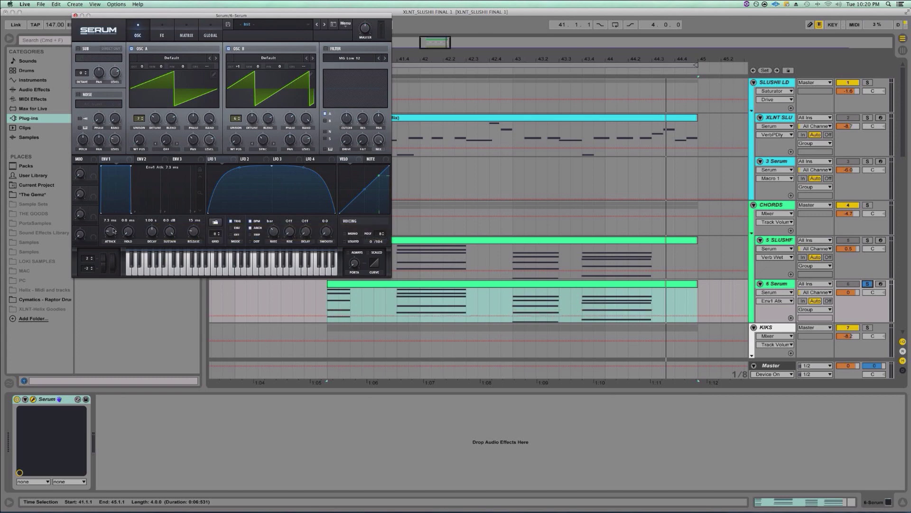
pyautogui.moveTo(113, 235); pyautogui.dragTo(113, 232)
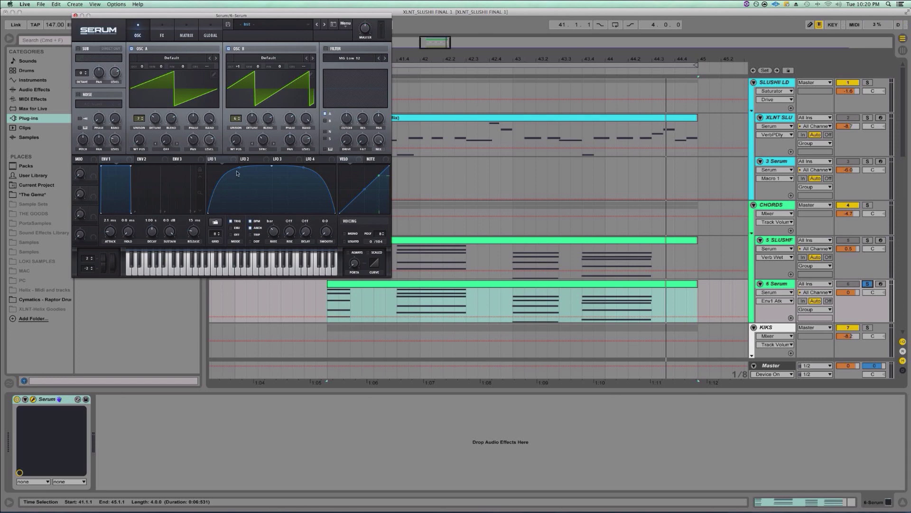
# Set the levels of OSC A and OSC B to 0%, modulate both with LFO 1, and audition the chords
pyautogui.click(210, 140)
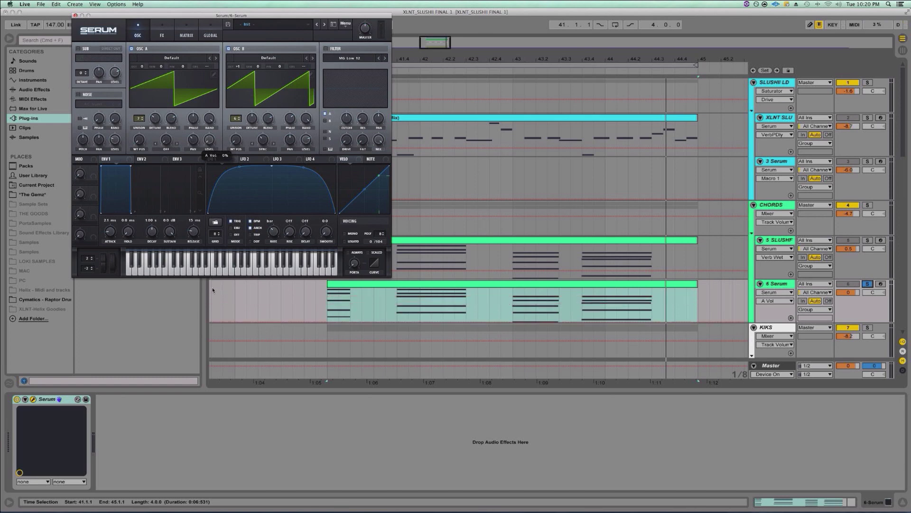
pyautogui.click(308, 140)
pyautogui.moveTo(236, 161); pyautogui.dragTo(209, 141)
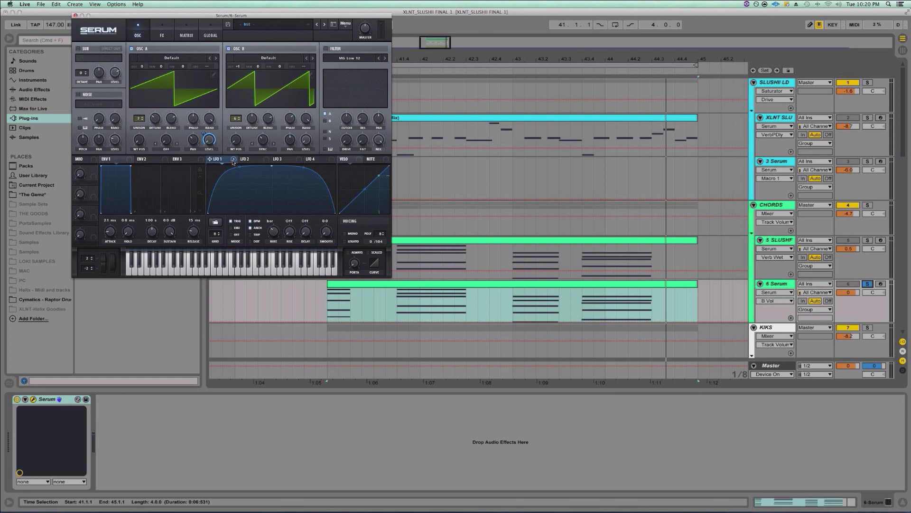
pyautogui.moveTo(233, 162); pyautogui.dragTo(300, 138)
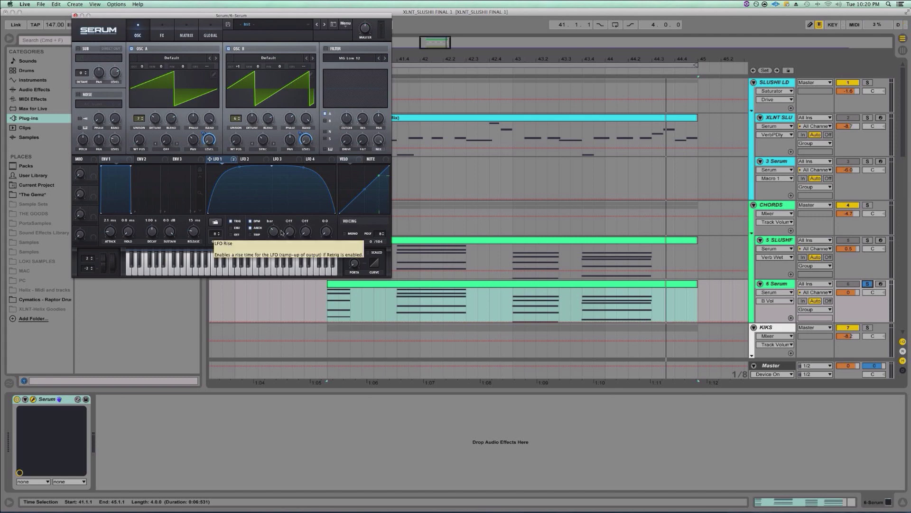
pyautogui.press('space')
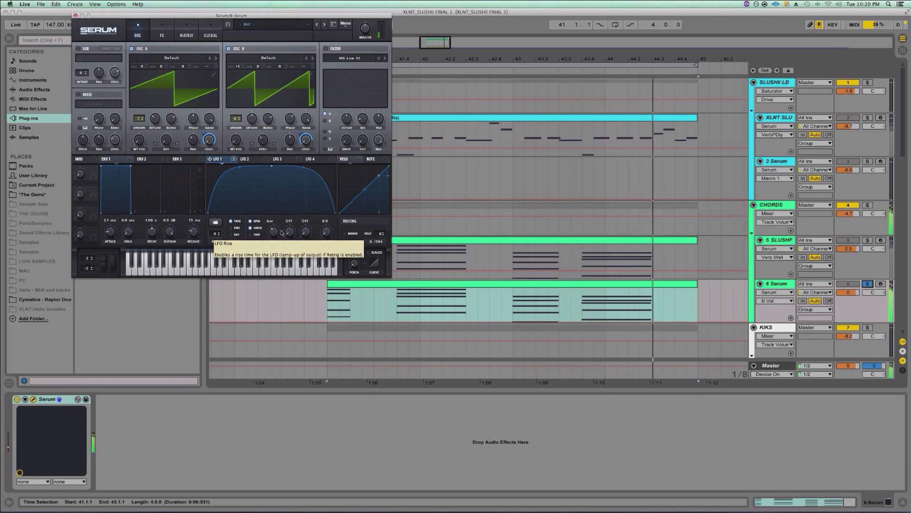
pyautogui.press('space')
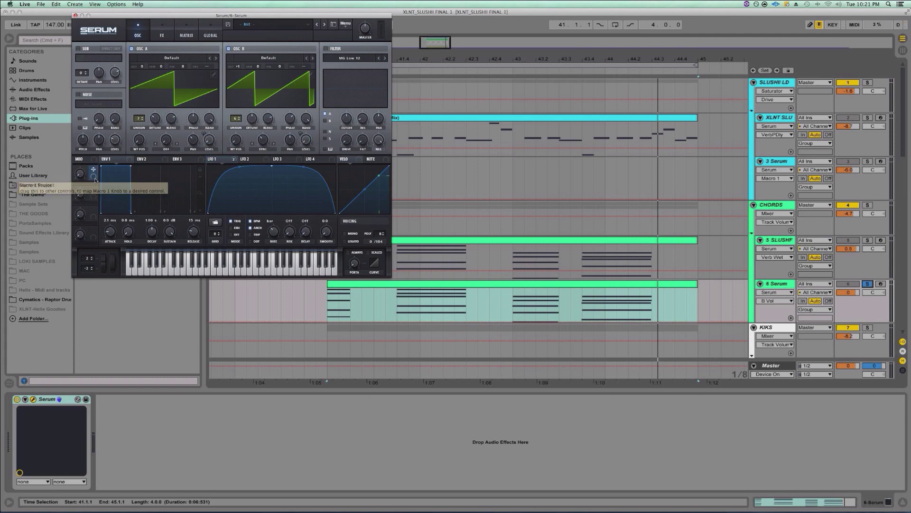
# Assign Macro 1 to LFO 1's rate and adjust the modulation amount
pyautogui.moveTo(93, 178); pyautogui.dragTo(272, 230)
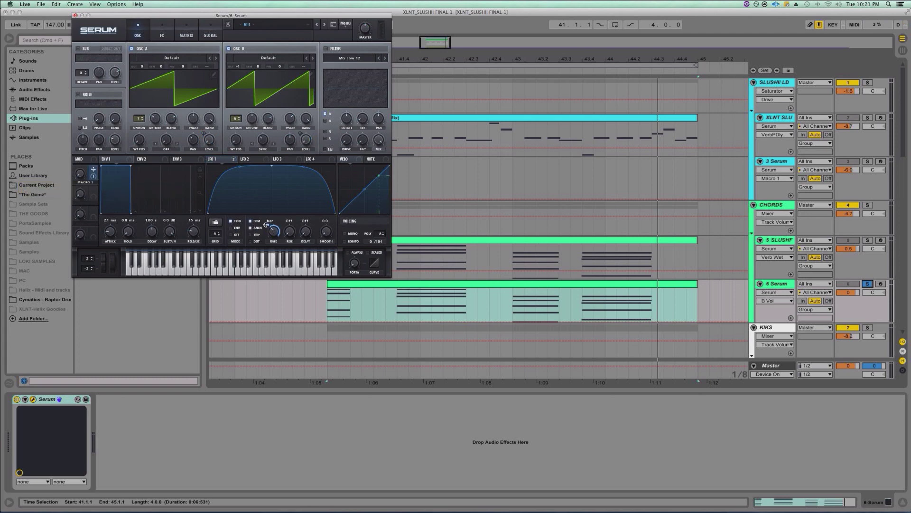
pyautogui.moveTo(266, 234)
pyautogui.moveTo(265, 234)
pyautogui.mouseDown()
pyautogui.moveTo(272, 212)
pyautogui.moveTo(273, 221)
pyautogui.mouseUp()
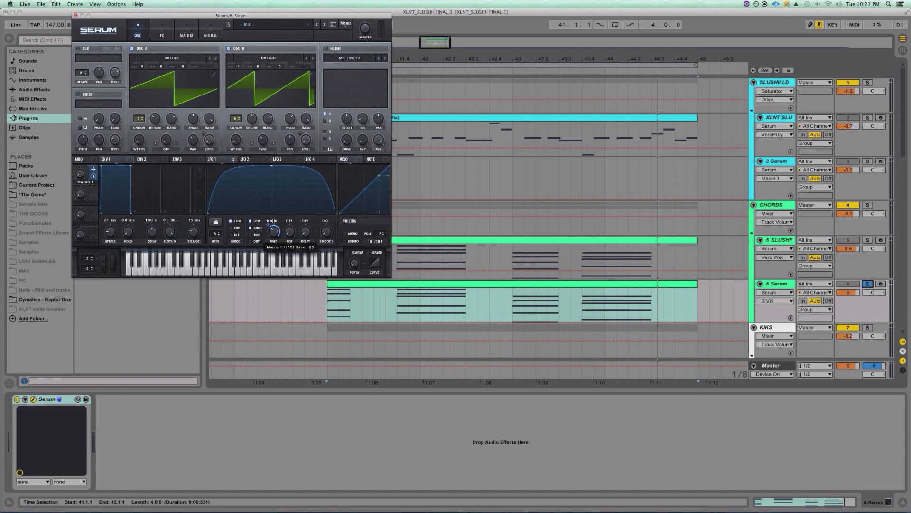
# Play the chords while turning up Macro 1 to hear its effect on LFO 1's rate
pyautogui.click(80, 176)
pyautogui.press('space')
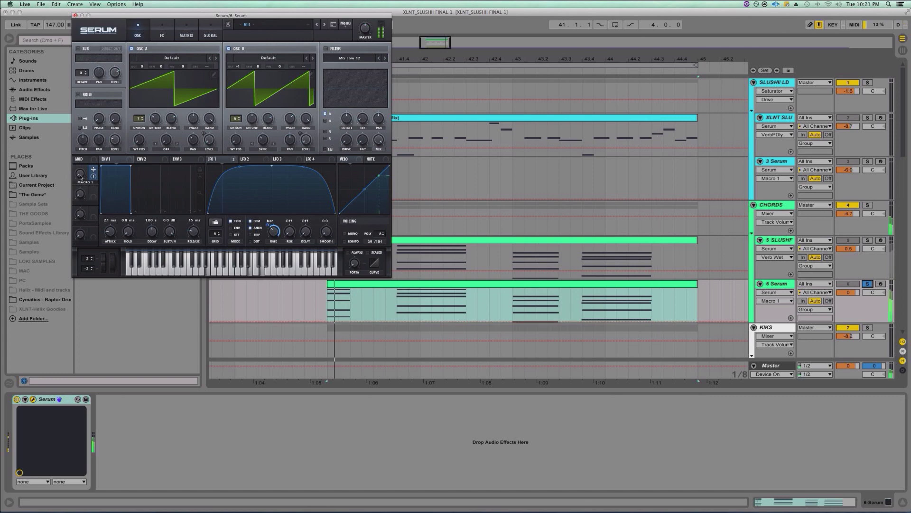
pyautogui.moveTo(79, 178); pyautogui.dragTo(81, 157)
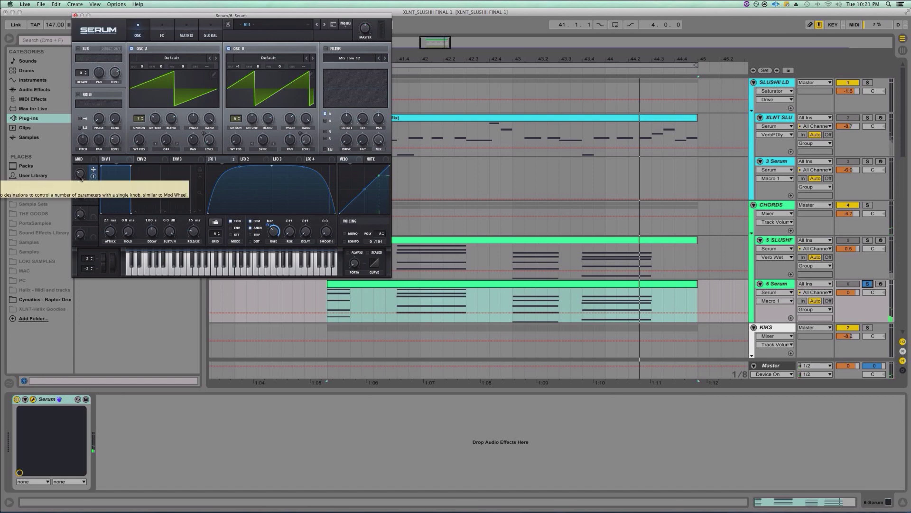
pyautogui.moveTo(80, 178)
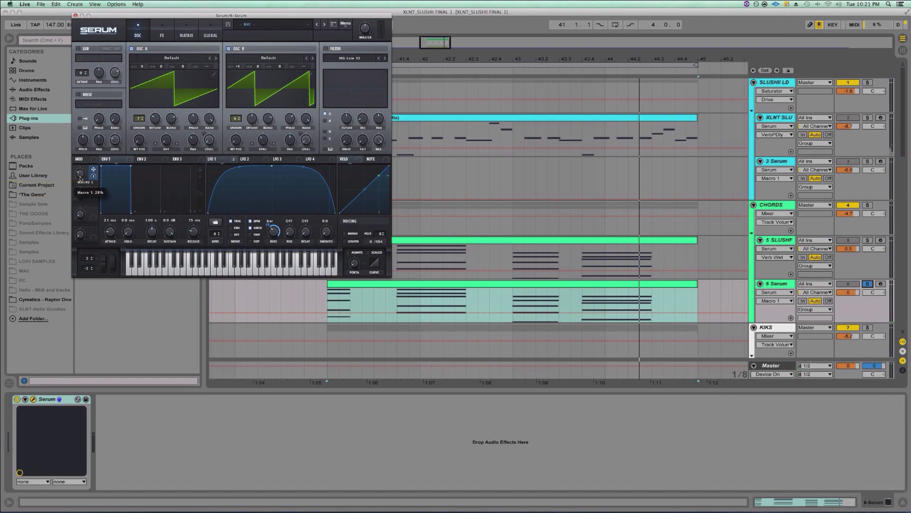
# Rename Macro 1 as "LFO 1 RTE"
pyautogui.doubleClick(84, 183)
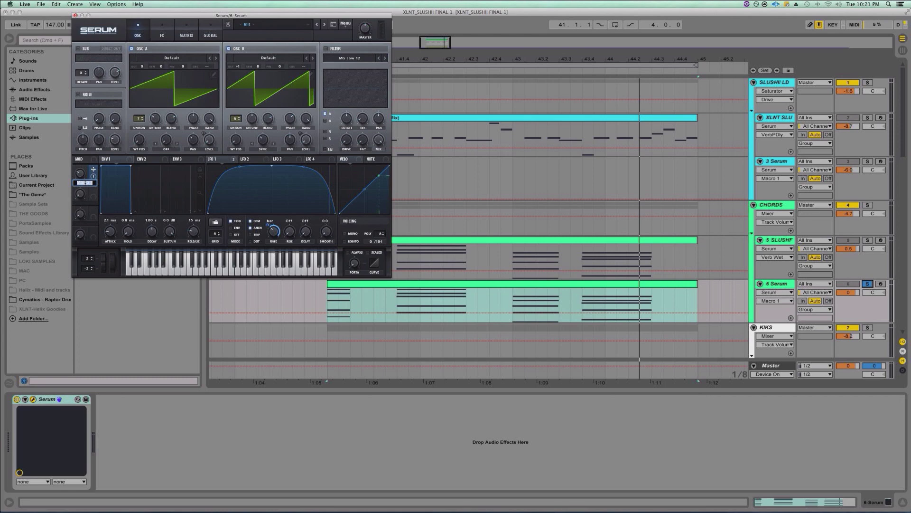
pyautogui.press('BackSpace')
pyautogui.write('lfo 1 rte')
pyautogui.press('Return')
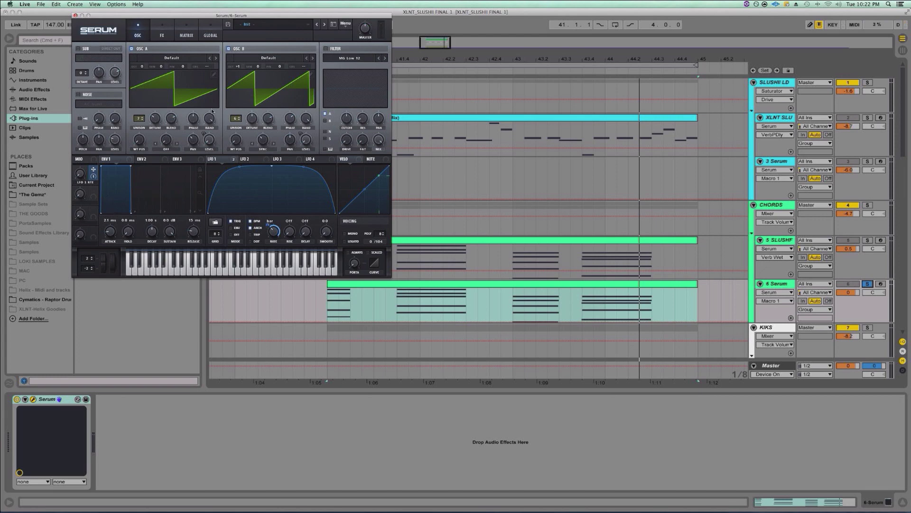
# Reshape LFO 2 into a descending ramp that starts at its peak and bows slightly upward
pyautogui.click(251, 161)
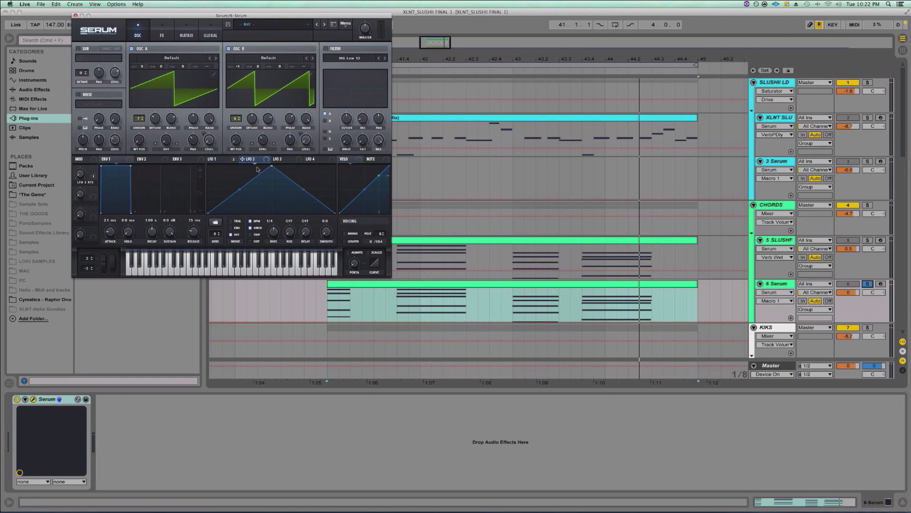
pyautogui.moveTo(272, 166); pyautogui.dragTo(193, 133)
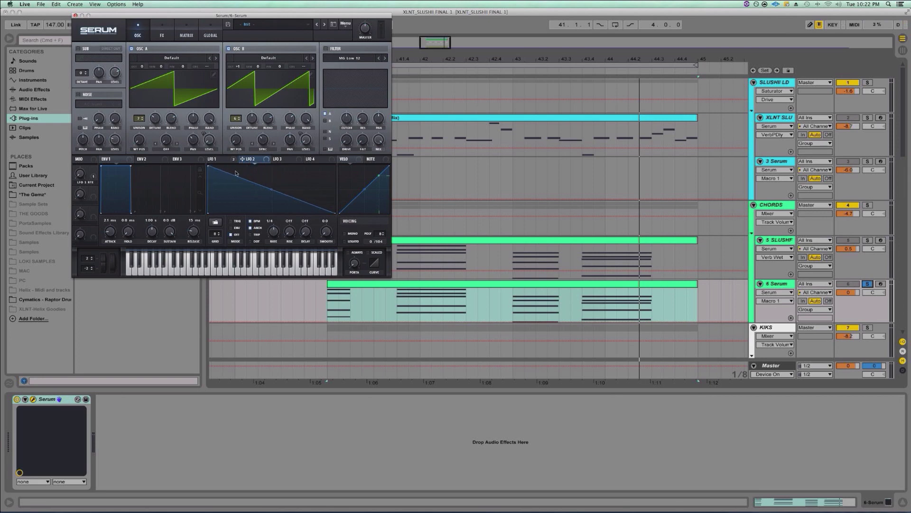
pyautogui.moveTo(271, 190); pyautogui.dragTo(272, 184)
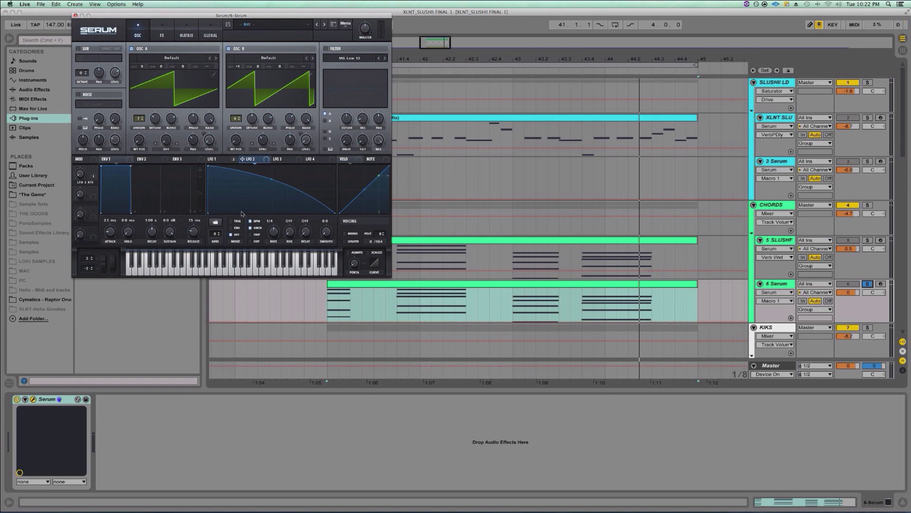
# Set LFO 2 to a one-bar triggered rate and route it to oscillator B's fine tuning, with that tuning lowered below zero
pyautogui.moveTo(280, 231); pyautogui.dragTo(277, 240)
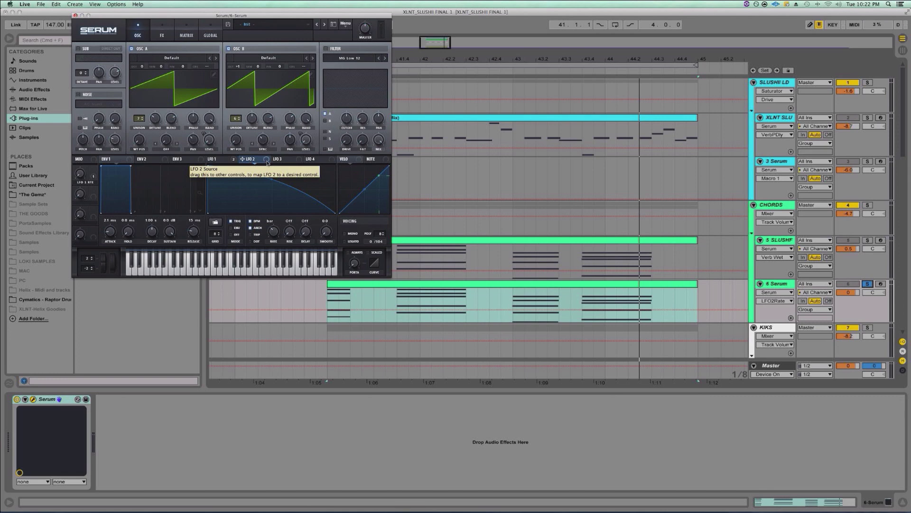
pyautogui.moveTo(266, 163); pyautogui.dragTo(280, 68)
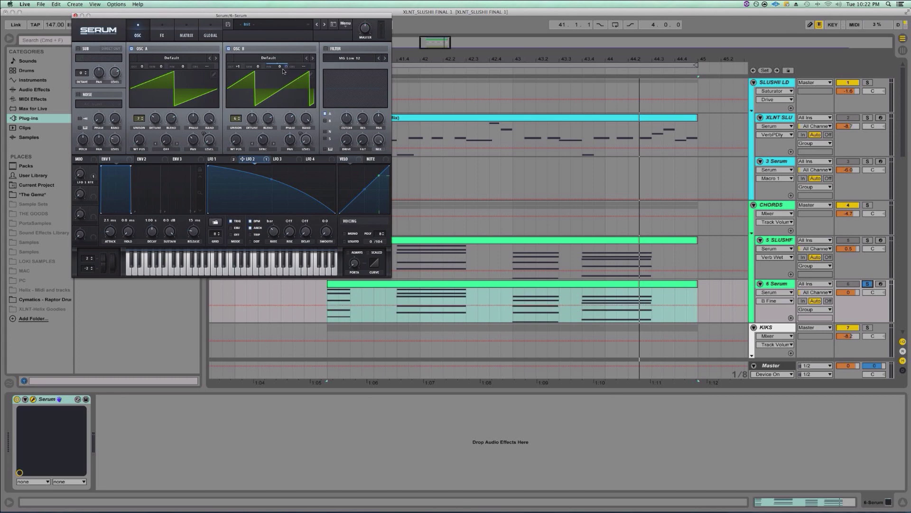
pyautogui.click(279, 68)
pyautogui.moveTo(279, 68); pyautogui.dragTo(286, 104)
pyautogui.press('space')
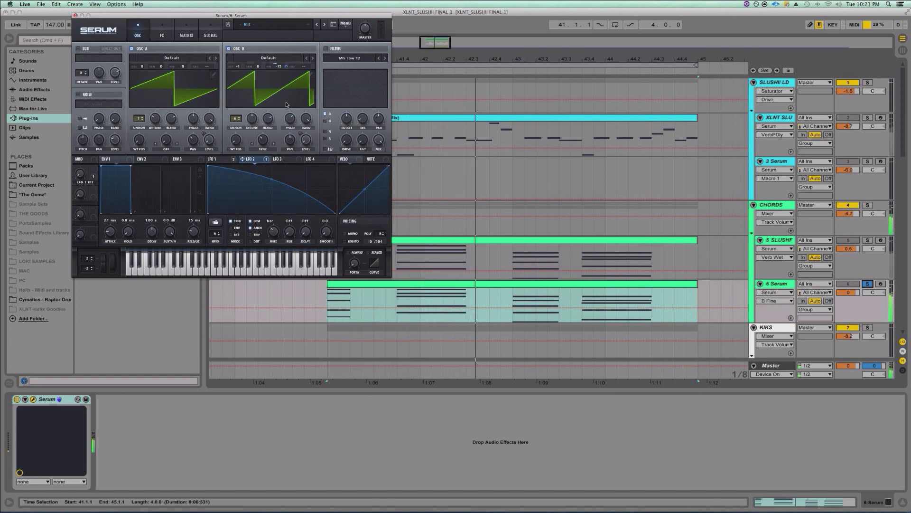
pyautogui.press('space')
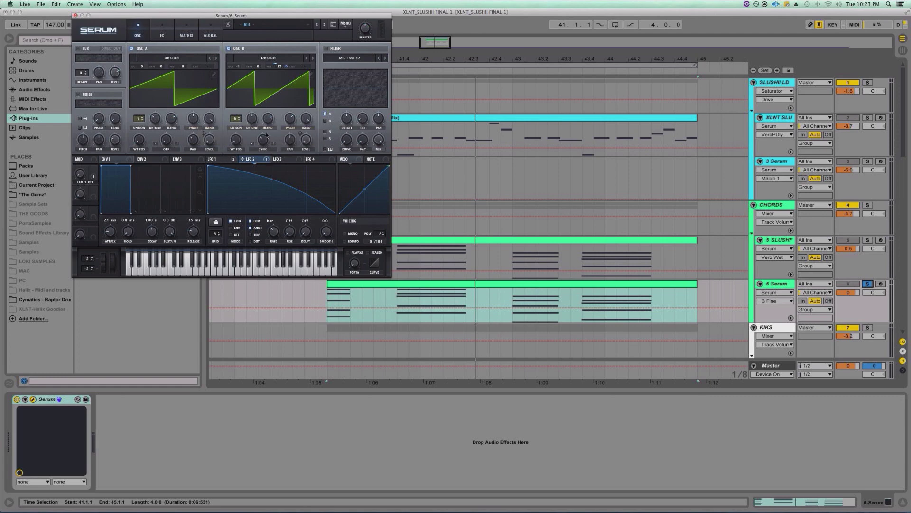
# Slightly adjust oscillator B's warp amount while auditioning the chords, and trim the master volume
pyautogui.scroll(3, 260, 135)
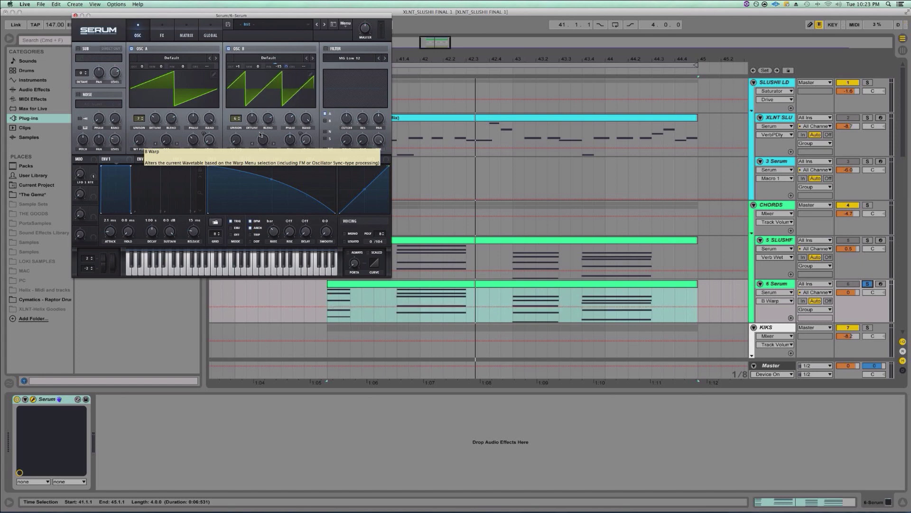
pyautogui.moveTo(264, 141); pyautogui.dragTo(265, 149)
pyautogui.click(263, 149)
pyautogui.click(264, 161)
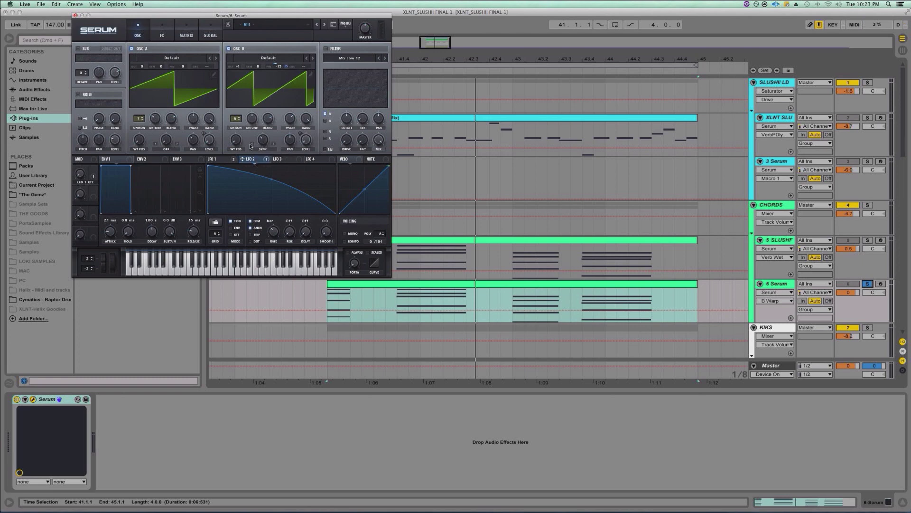
pyautogui.press('space')
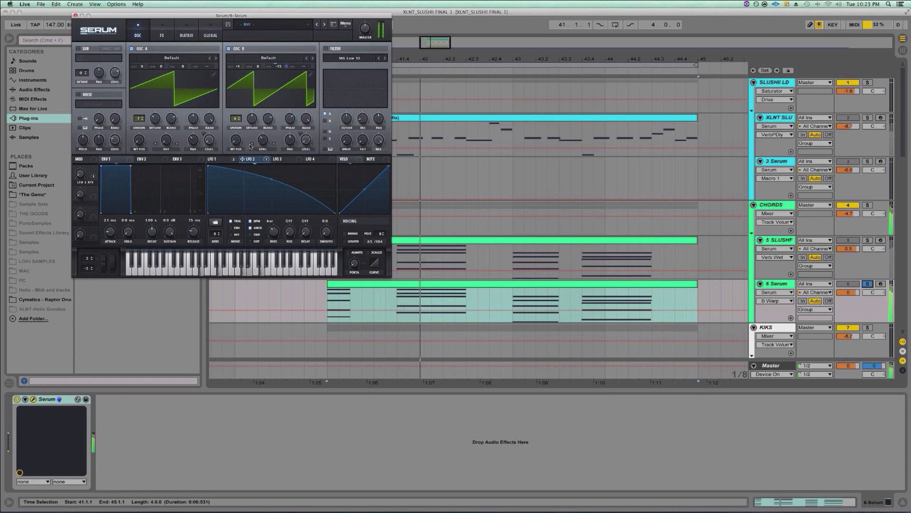
pyautogui.press('space')
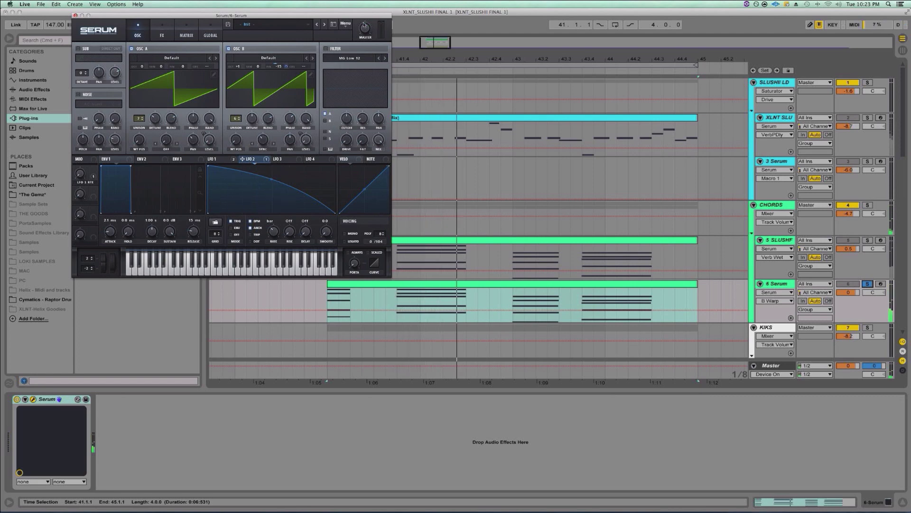
pyautogui.click(364, 26)
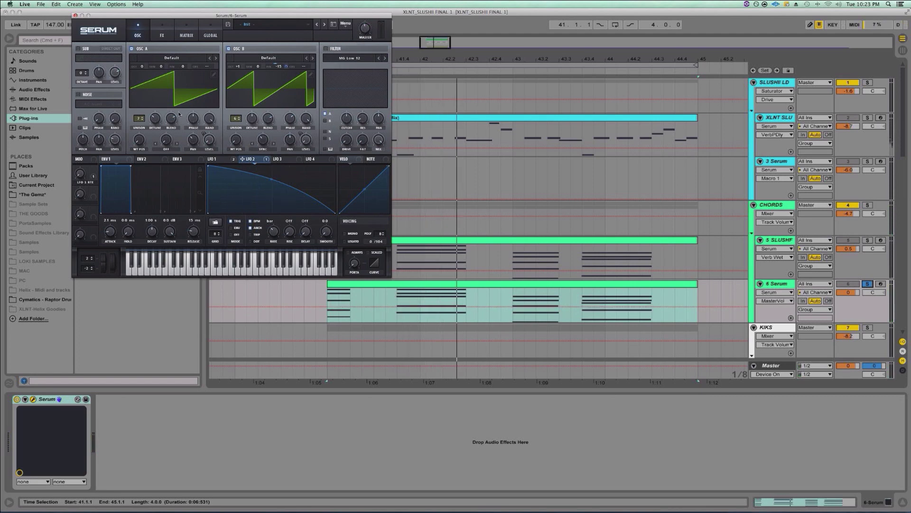
# Flatten LFO 3's triangle to a very low peak and assign it to oscillator B's semitone tuning, auditioning the chords
pyautogui.click(278, 159)
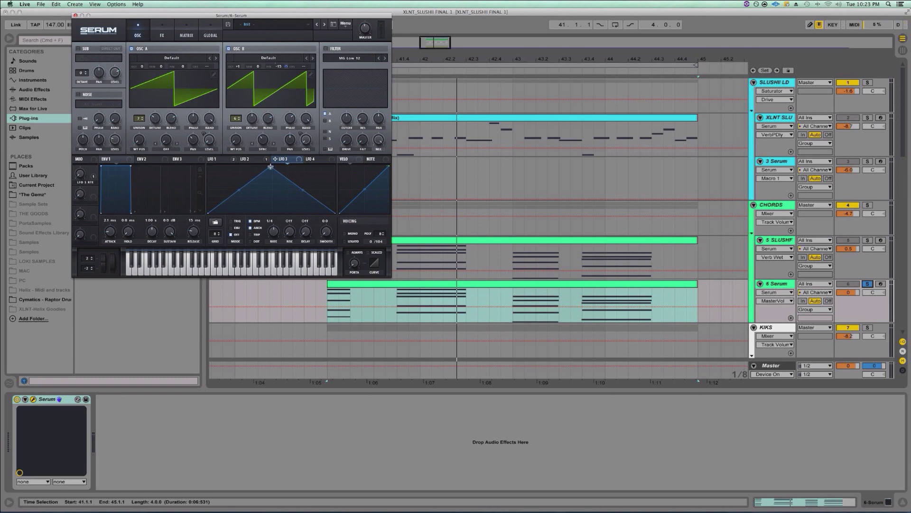
pyautogui.moveTo(271, 166); pyautogui.dragTo(272, 211)
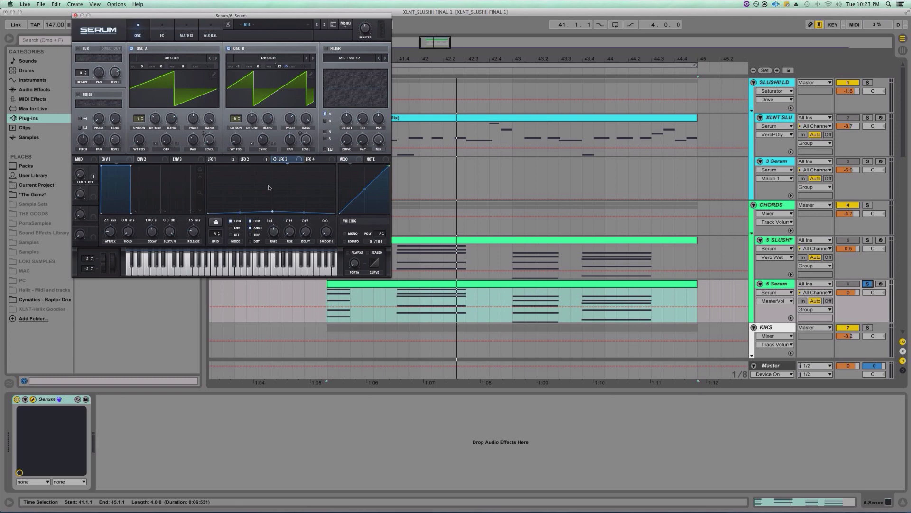
pyautogui.moveTo(275, 159); pyautogui.dragTo(286, 118)
pyautogui.press('space')
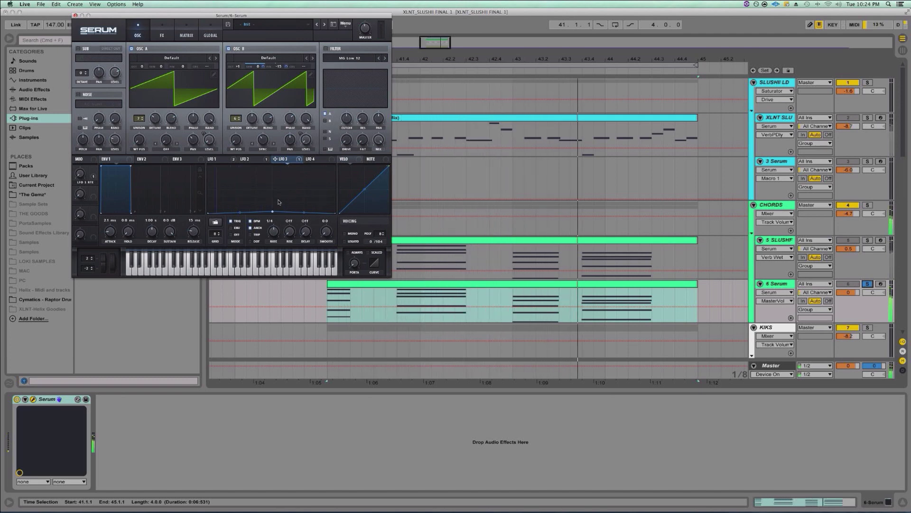
pyautogui.press('space')
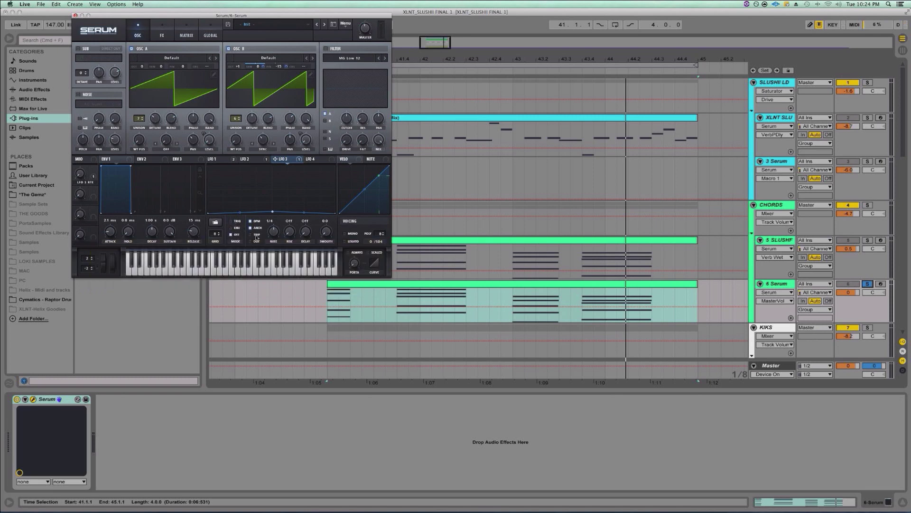
# Turn off LFO 3's tempo sync and raise its rate to about 23.2 Hz while the chords play
pyautogui.press('space')
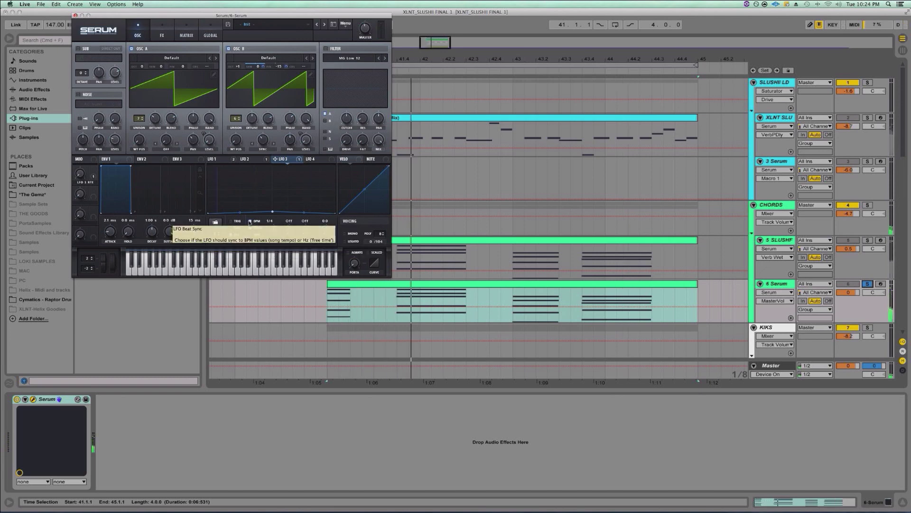
pyautogui.click(250, 221)
pyautogui.moveTo(276, 235); pyautogui.dragTo(276, 221)
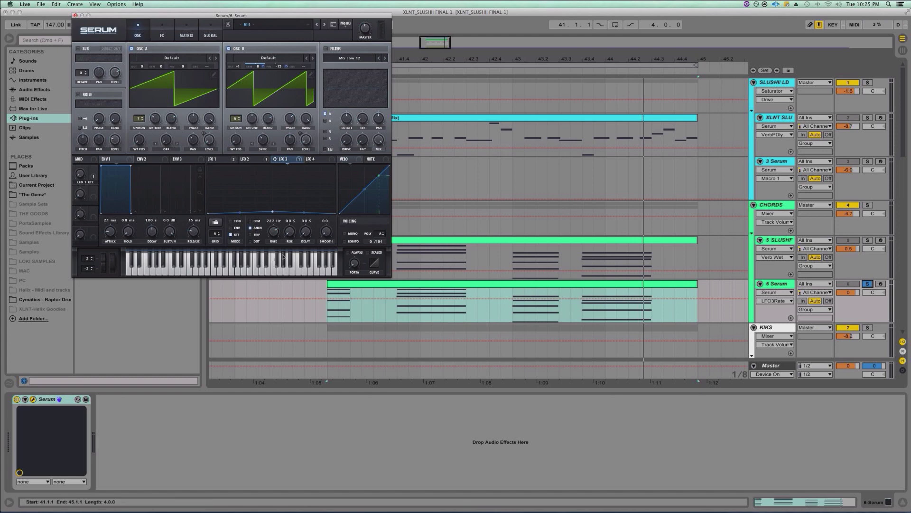
# Enable legato voicing and review the shapes and targets of LFO 1, LFO 2 and LFO 3
pyautogui.click(345, 241)
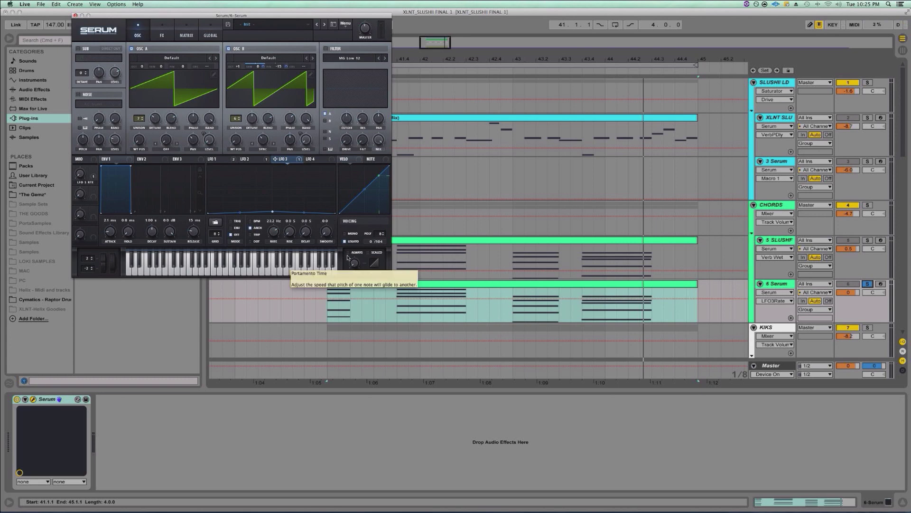
pyautogui.click(228, 160)
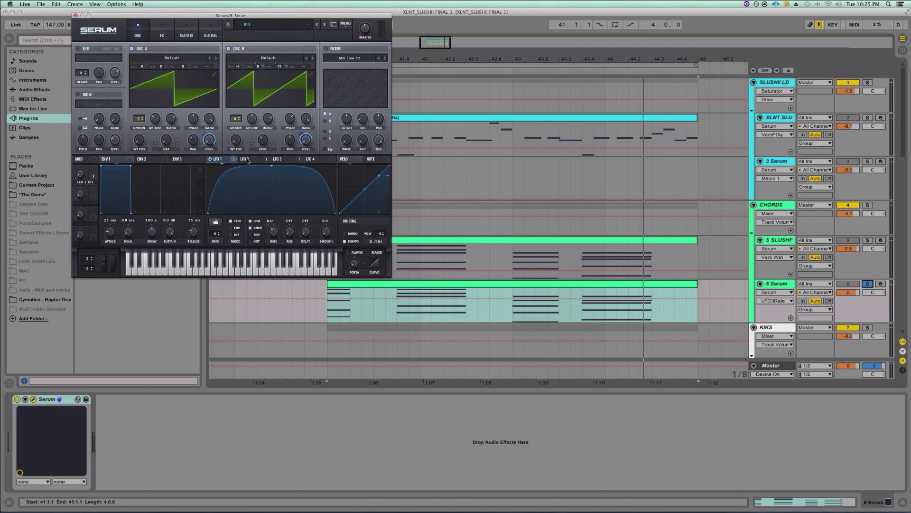
pyautogui.click(249, 160)
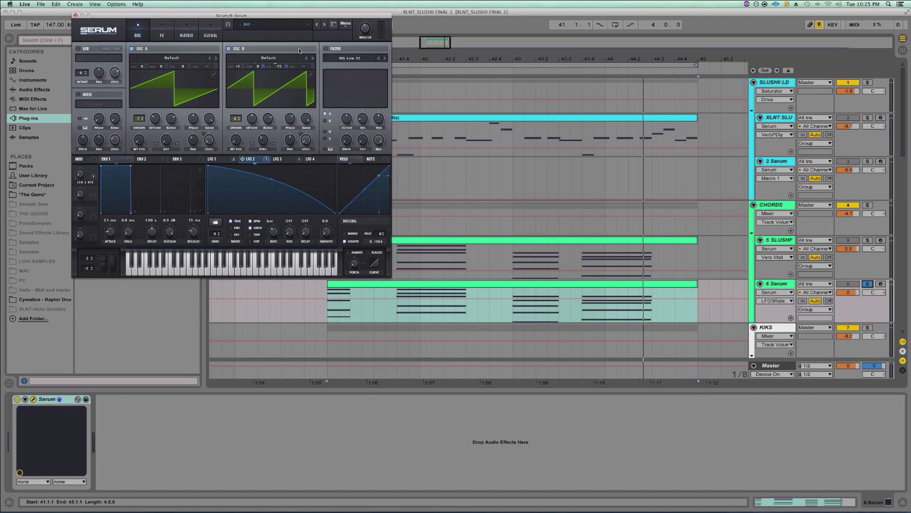
pyautogui.click(283, 159)
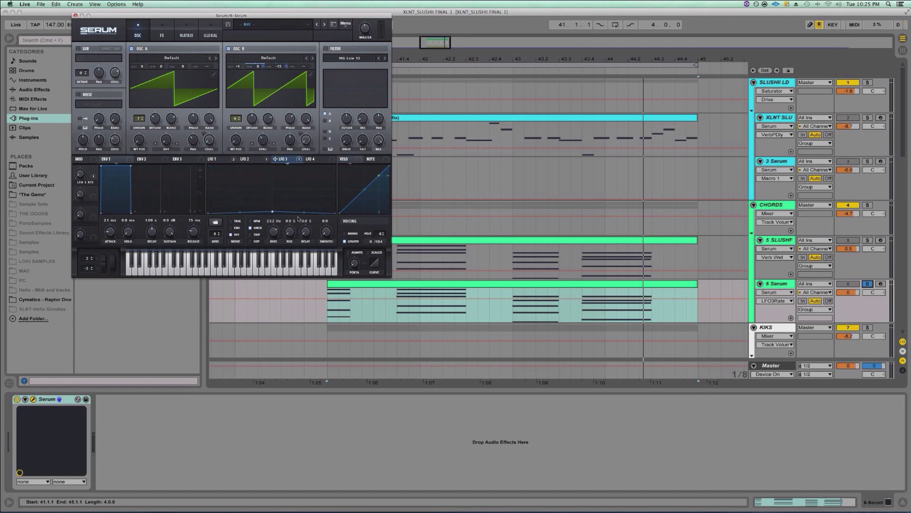
pyautogui.press('space')
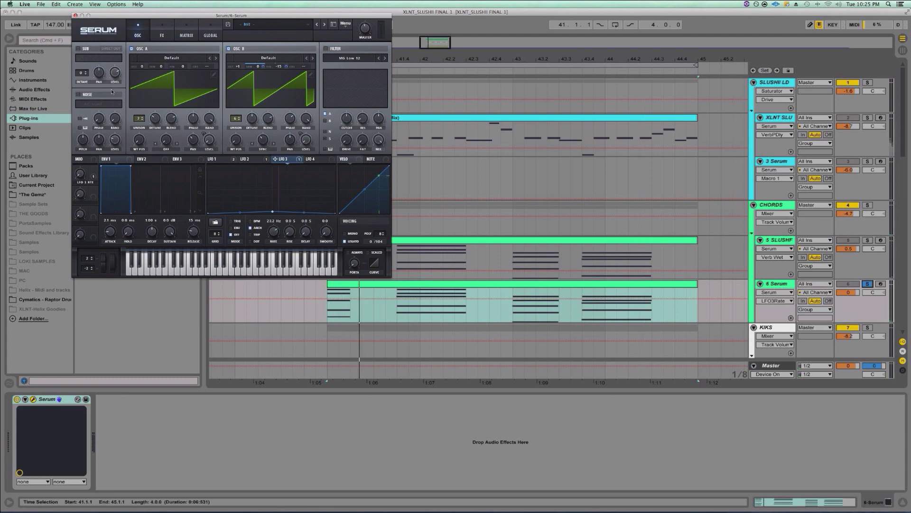
# Enable the sub oscillator with a saw shape, lower its octave to -4 and audition the chords
pyautogui.click(78, 49)
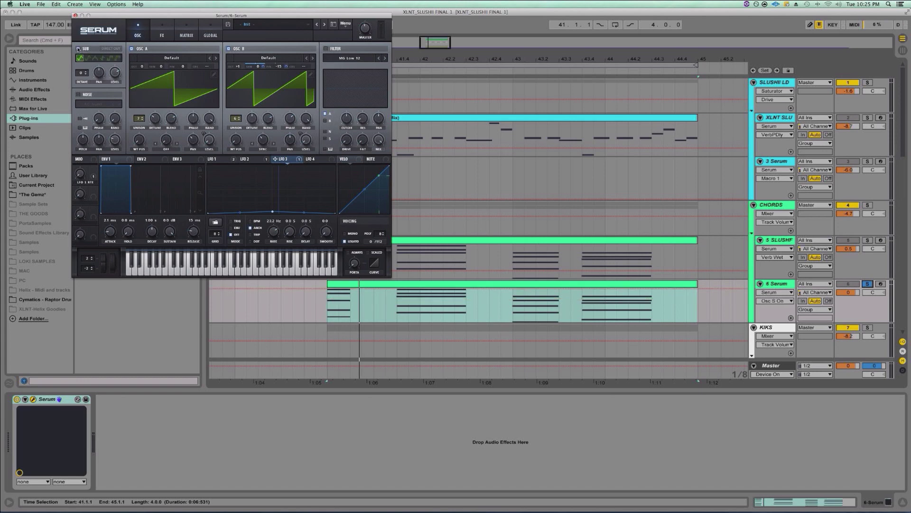
pyautogui.click(102, 59)
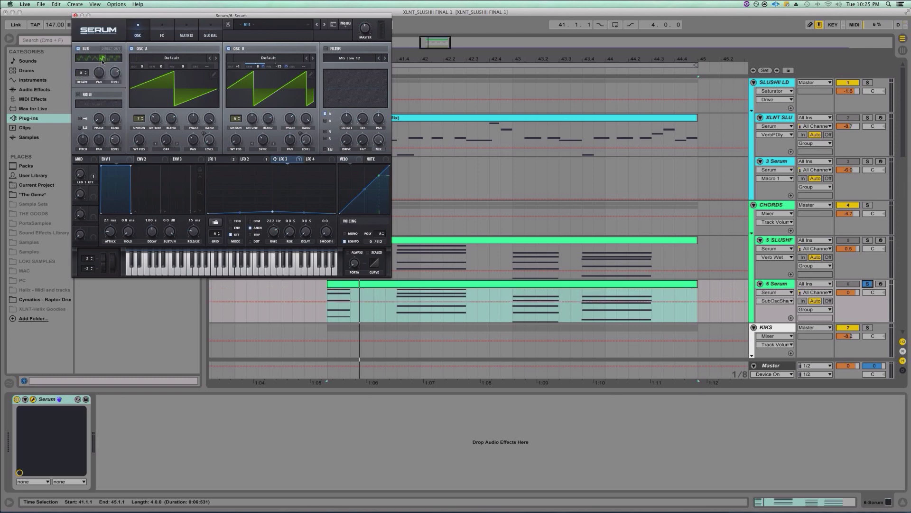
pyautogui.moveTo(88, 72); pyautogui.dragTo(79, 81)
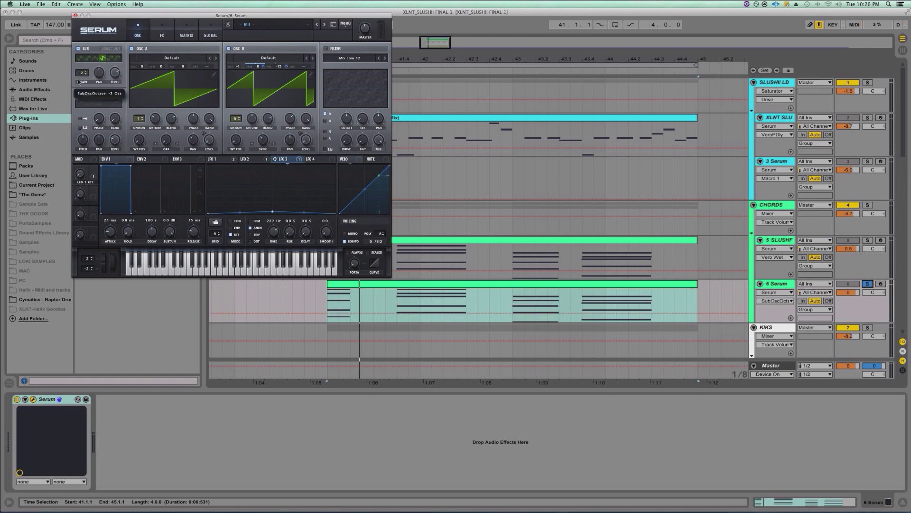
pyautogui.press('space')
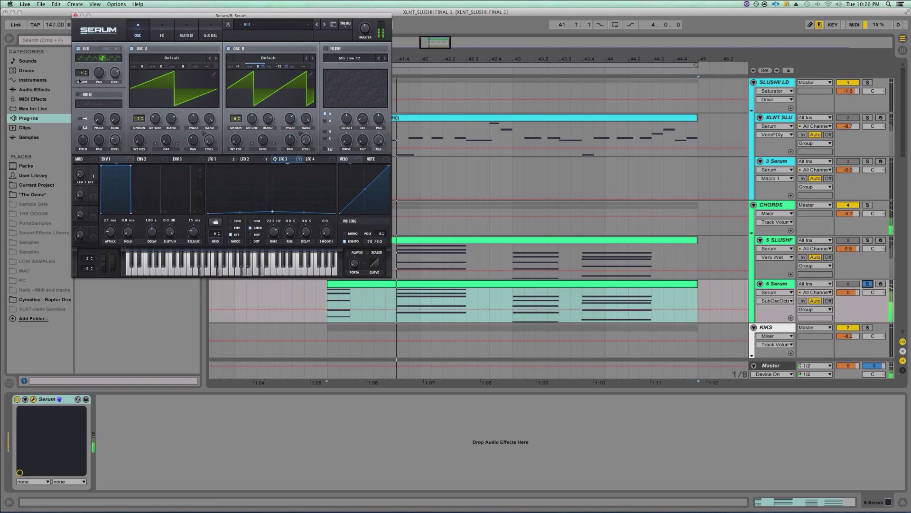
pyautogui.press('space')
# Lower the sub oscillator's level to about 30% and modulate it with LFO 1
pyautogui.moveTo(116, 73); pyautogui.dragTo(117, 88)
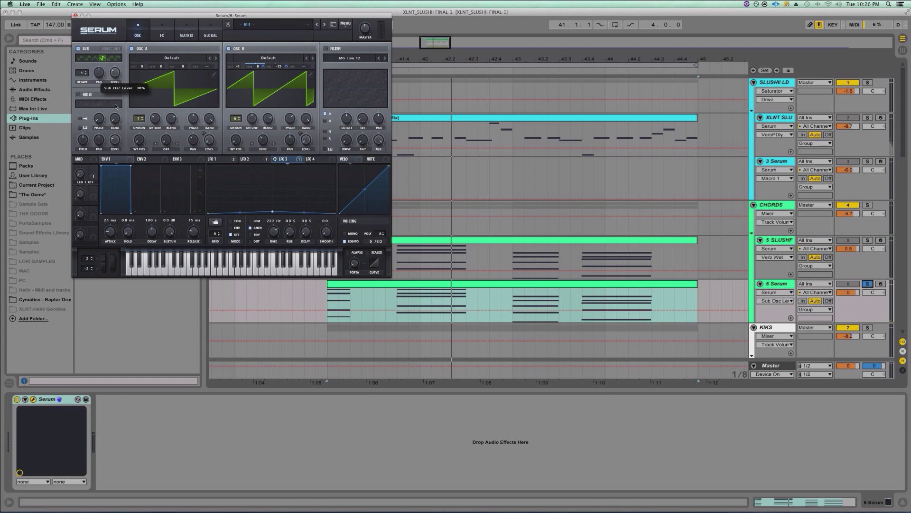
pyautogui.click(224, 161)
pyautogui.moveTo(235, 161); pyautogui.dragTo(112, 63)
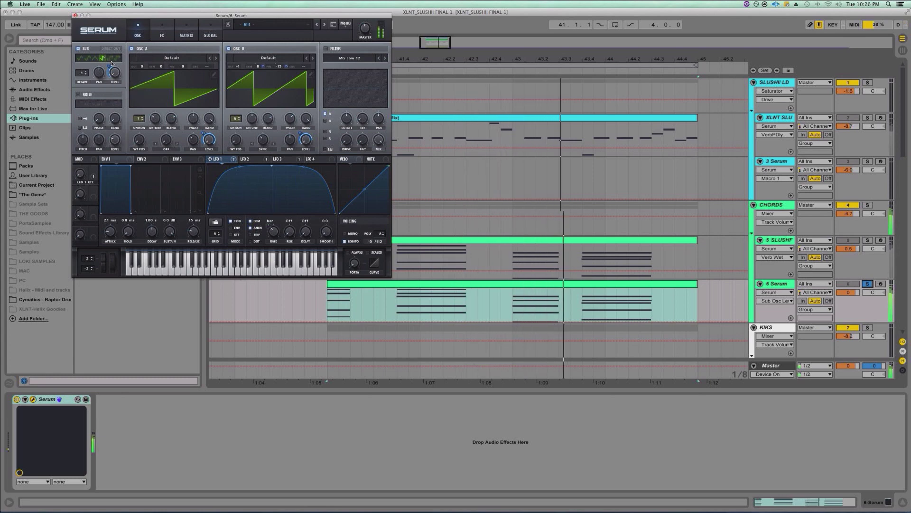
pyautogui.moveTo(112, 63); pyautogui.dragTo(111, 68)
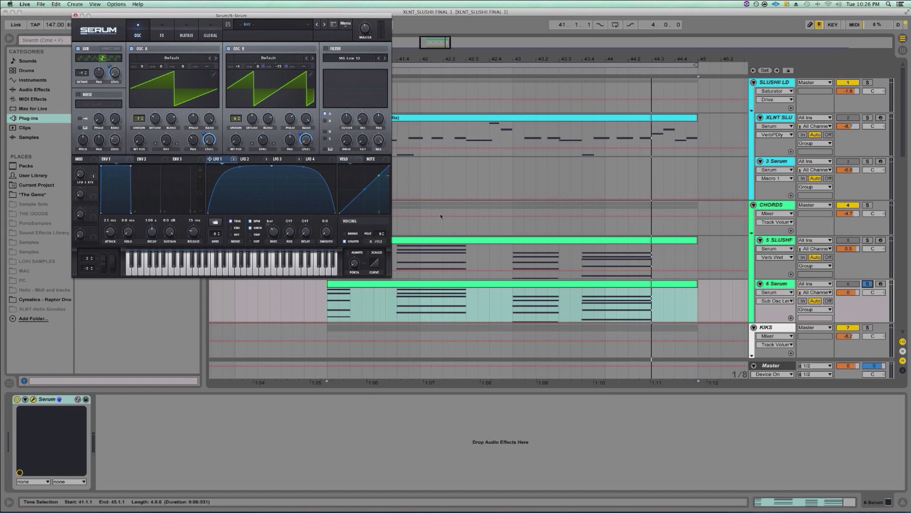
# Open the chord clip on the 6 Serum track, uncover its notes and select the lower notes of the first chord
pyautogui.doubleClick(420, 283)
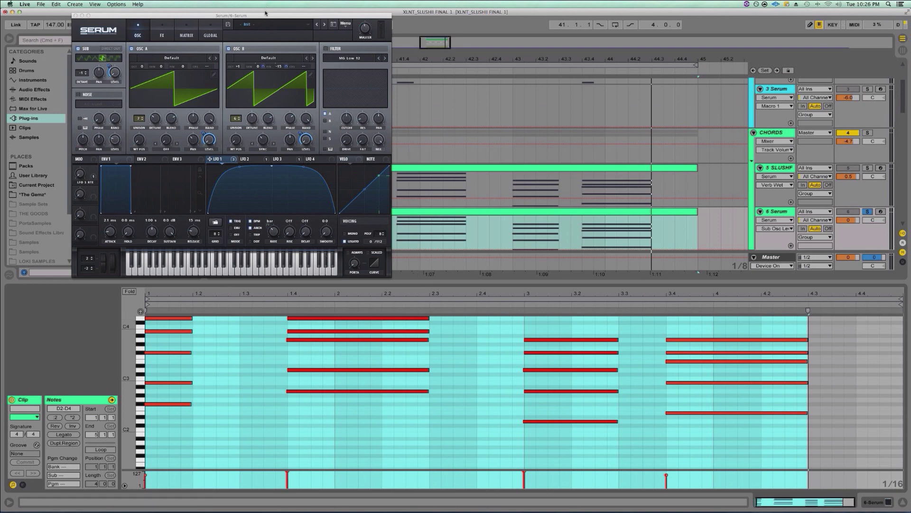
pyautogui.moveTo(265, 16); pyautogui.dragTo(720, 53)
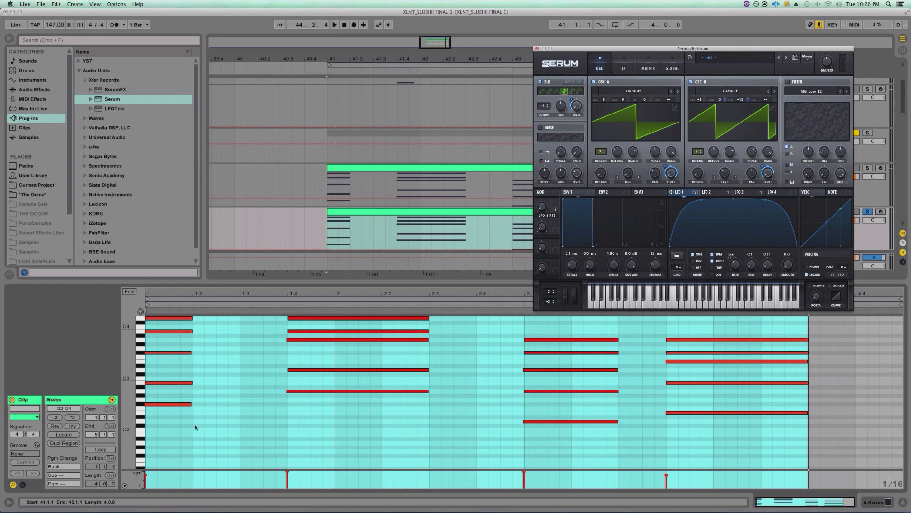
pyautogui.click(176, 424)
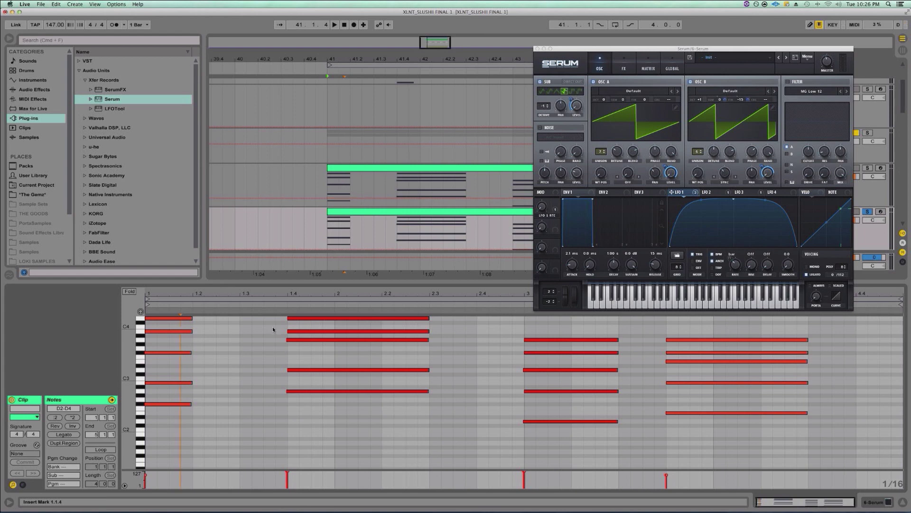
pyautogui.moveTo(221, 425); pyautogui.dragTo(145, 325)
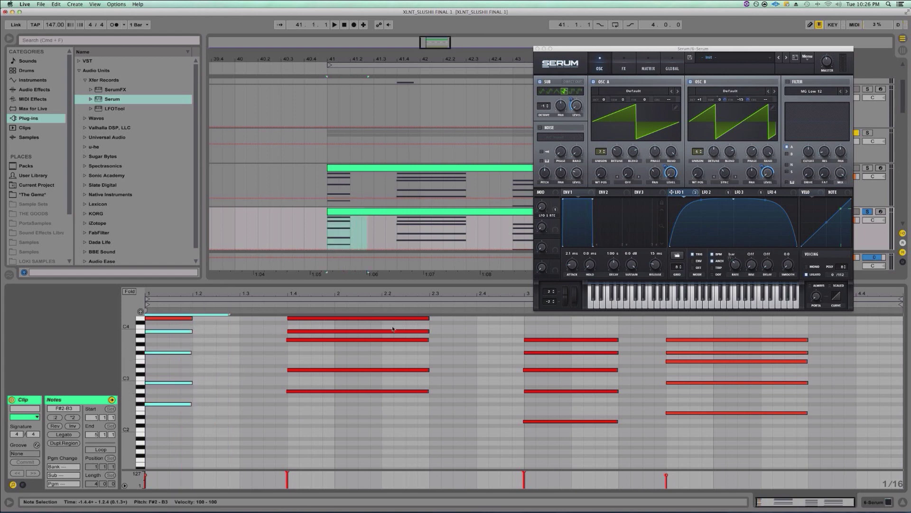
pyautogui.moveTo(649, 48); pyautogui.dragTo(566, 73)
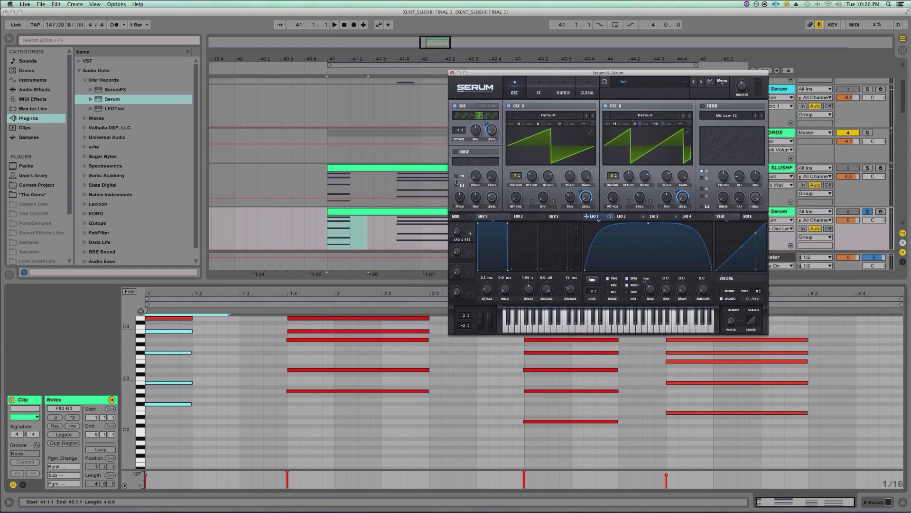
pyautogui.moveTo(488, 74); pyautogui.dragTo(506, 75)
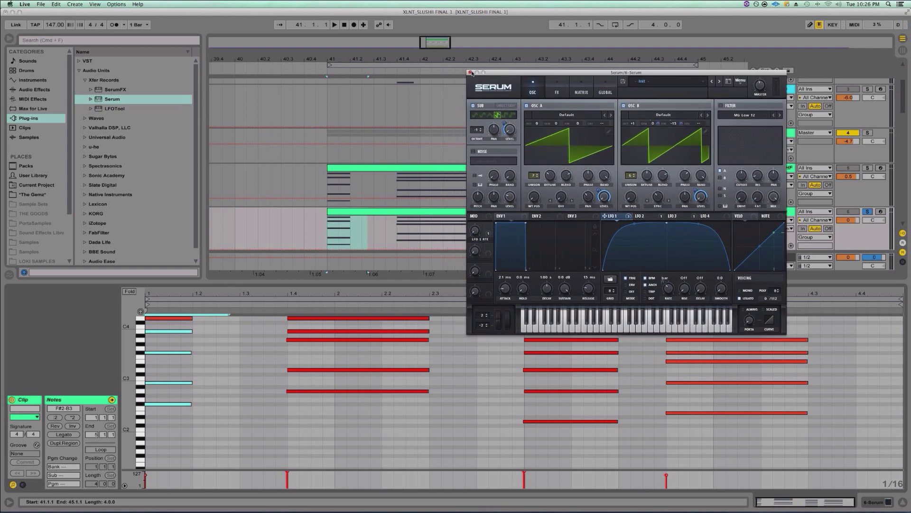
# Open the clip on the SUB track and audition the pitch of its first note
pyautogui.scroll(-5, 435, 136)
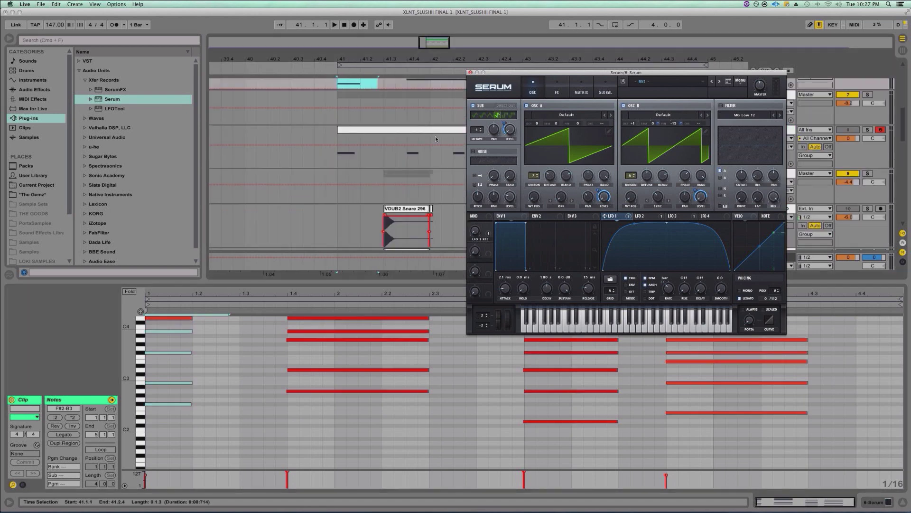
pyautogui.click(435, 139)
pyautogui.scroll(-2, 412, 133)
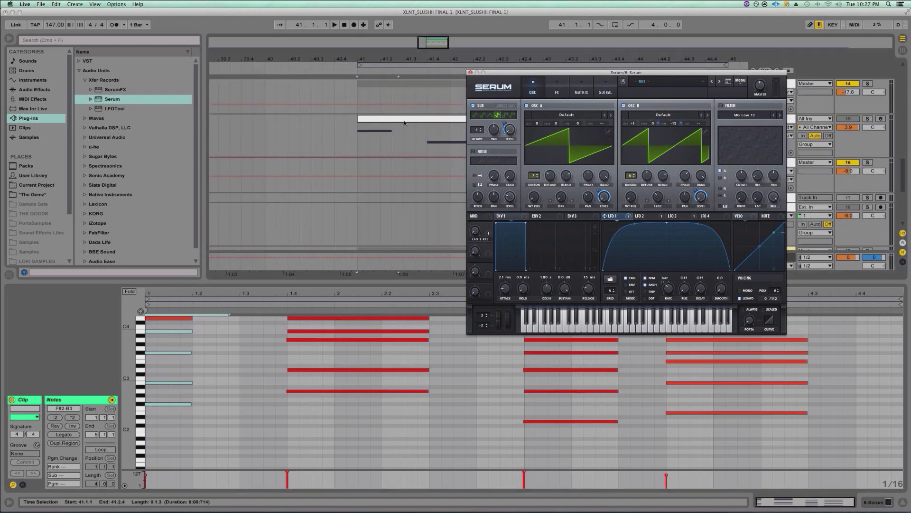
pyautogui.click(404, 122)
pyautogui.hscroll(1, 403, 120)
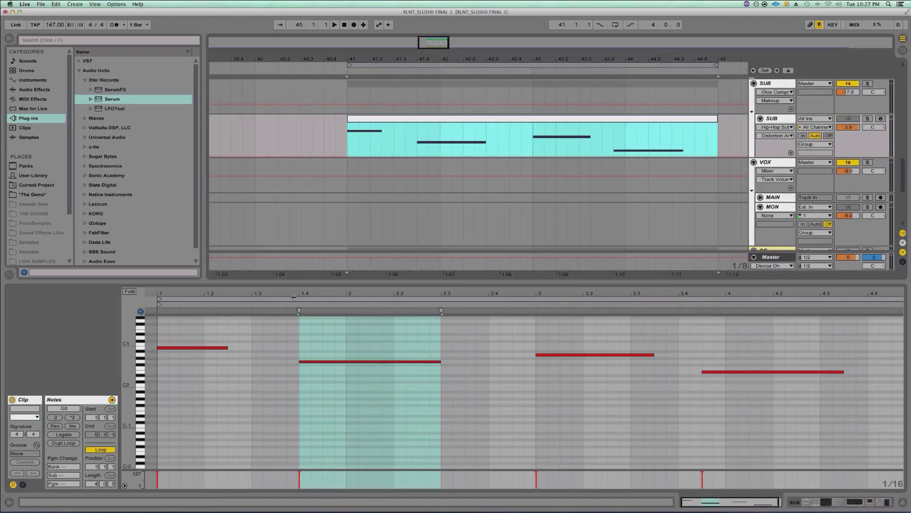
pyautogui.click(140, 348)
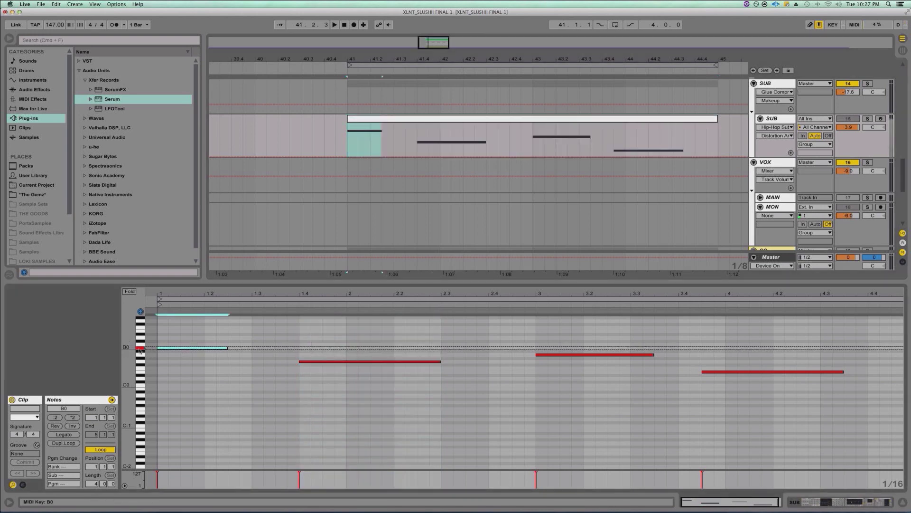
# Reopen the chord clip on the 6 Serum track and select the lowest note of the first chord
pyautogui.scroll(1, 282, 343)
pyautogui.scroll(2, 358, 226)
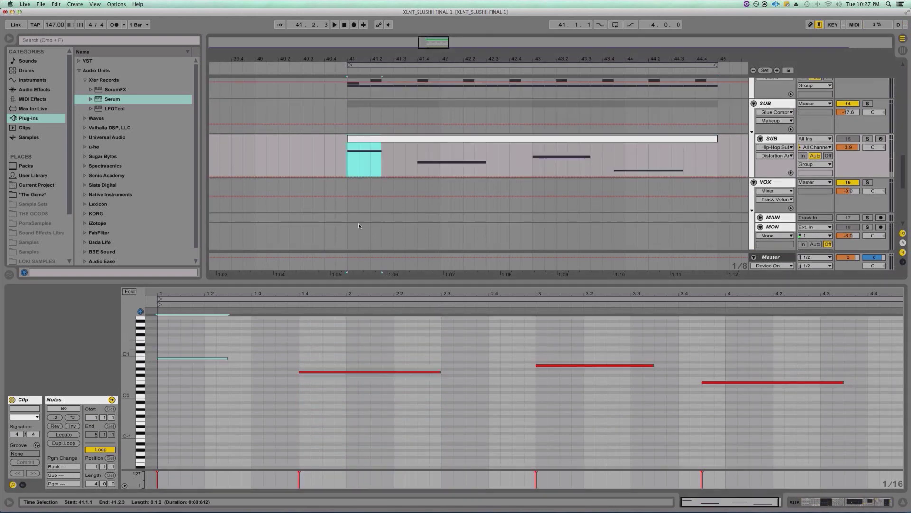
pyautogui.scroll(10, 360, 218)
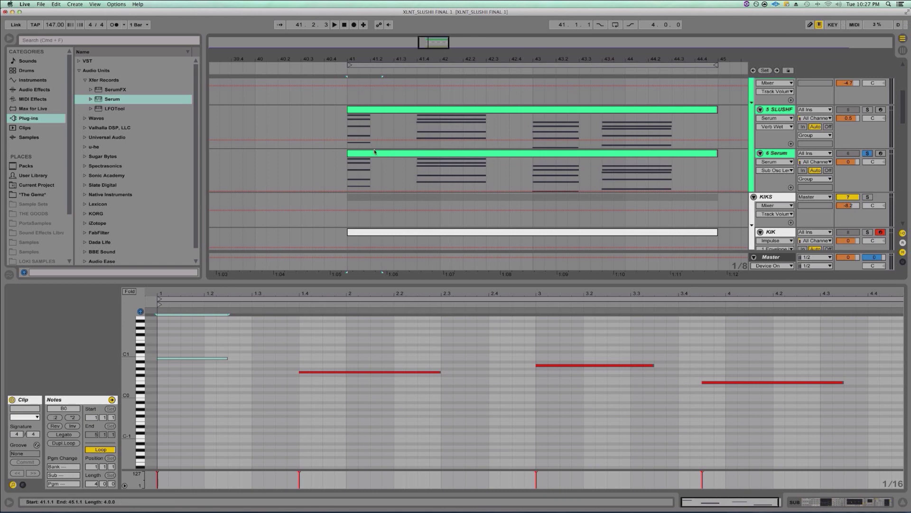
pyautogui.click(375, 153)
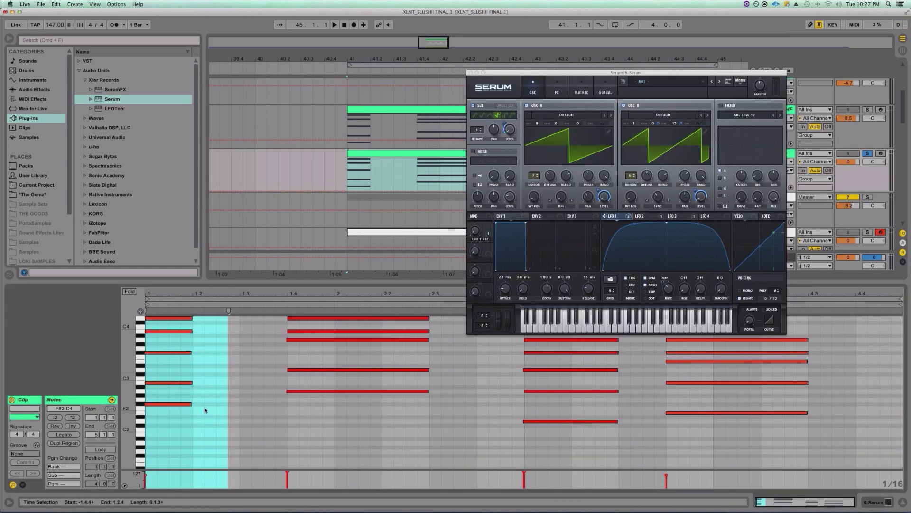
pyautogui.click(176, 404)
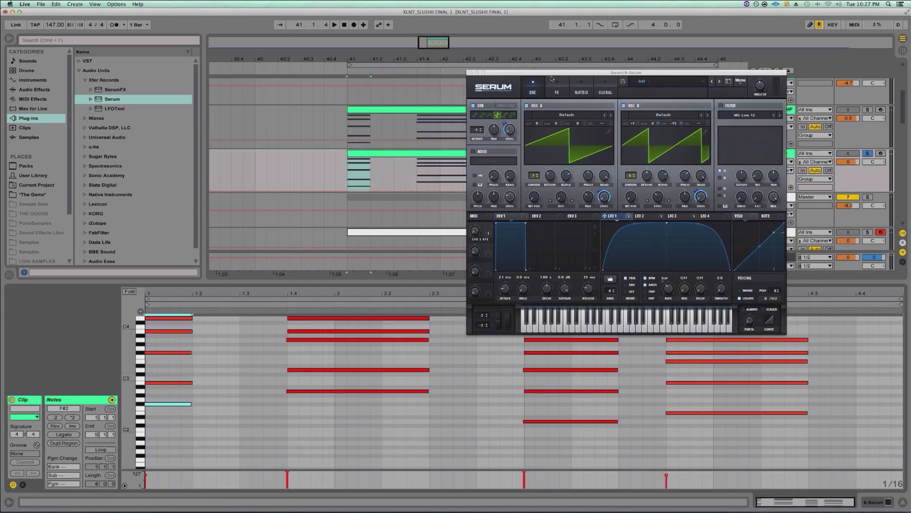
# Solo the SUB track together with the 6 Serum track and audition the chords from bar 41 and from 41.4
pyautogui.moveTo(546, 75); pyautogui.dragTo(574, 194)
pyautogui.scroll(-8, 437, 150)
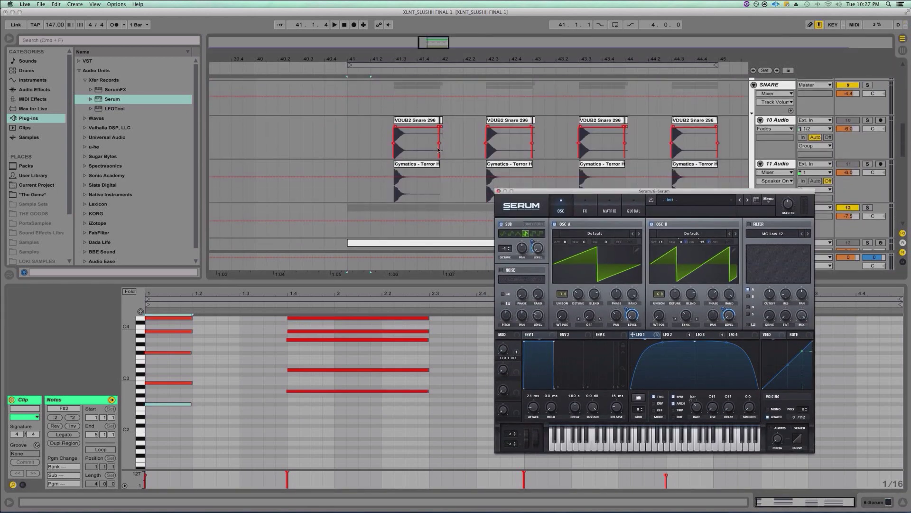
pyautogui.scroll(5, 437, 150)
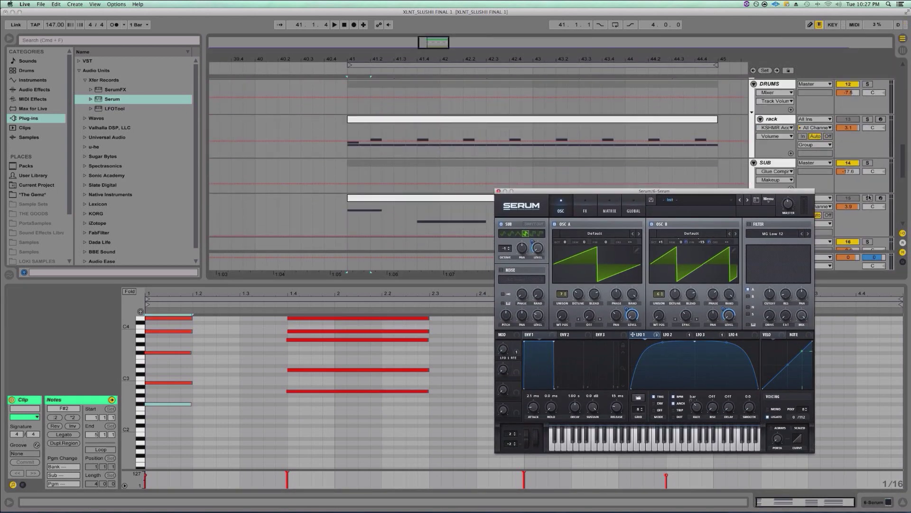
pyautogui.scroll(10, 785, 187)
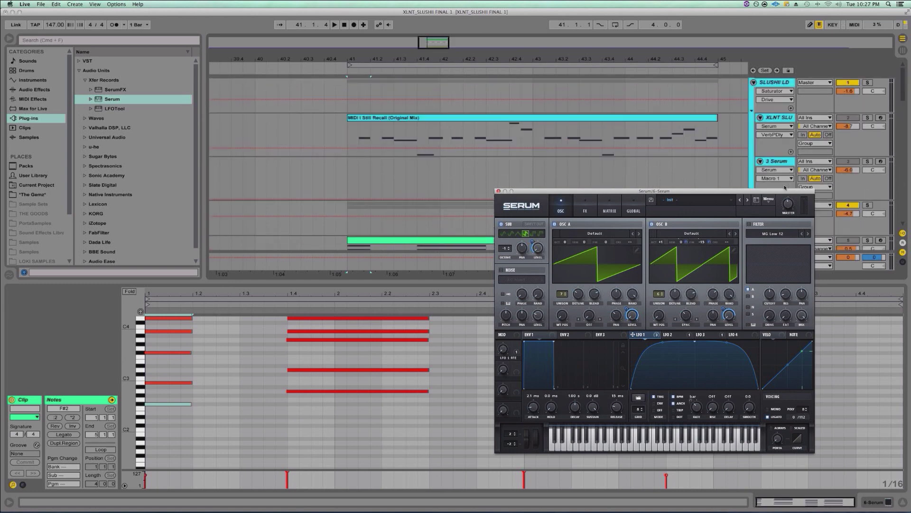
pyautogui.scroll(-5, 575, 170)
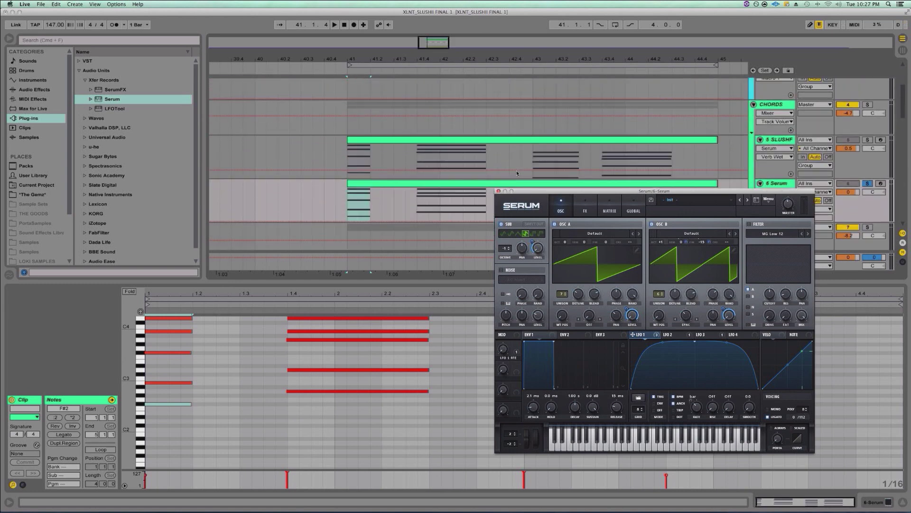
pyautogui.click(434, 180)
pyautogui.press('space')
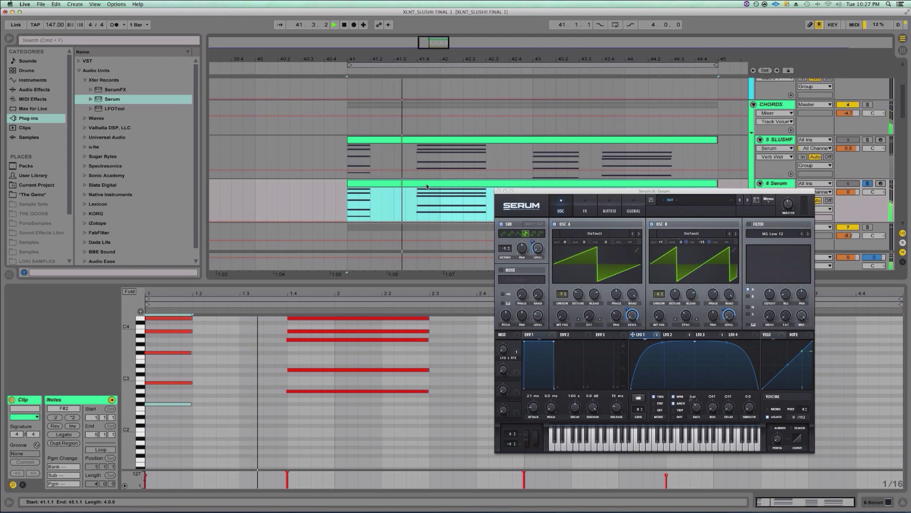
pyautogui.press('space')
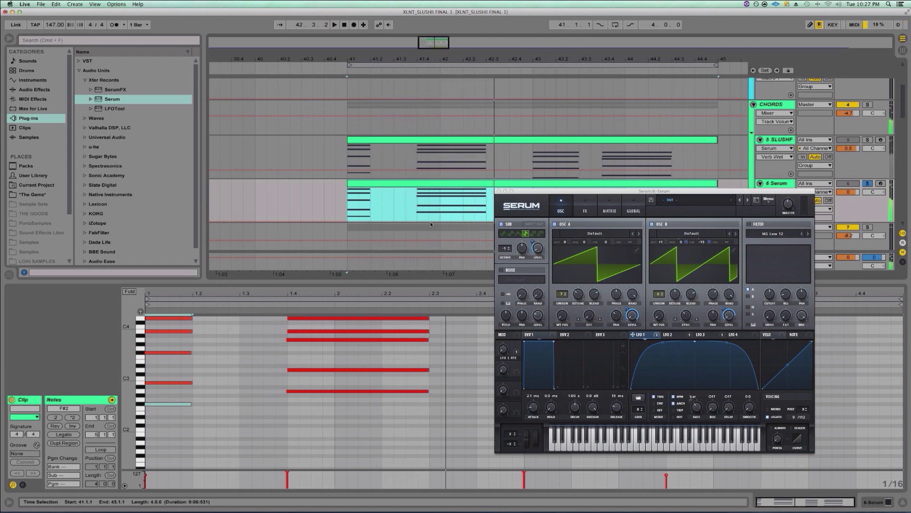
pyautogui.click(416, 208)
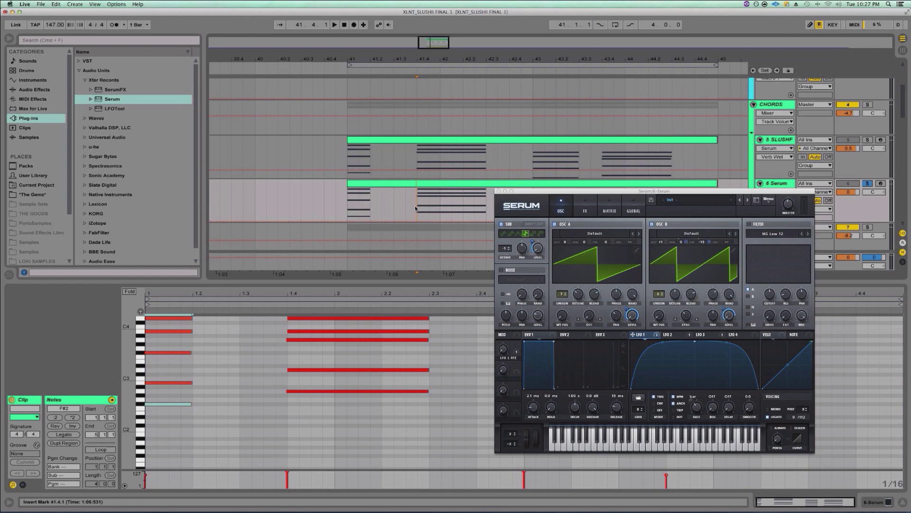
pyautogui.press('space')
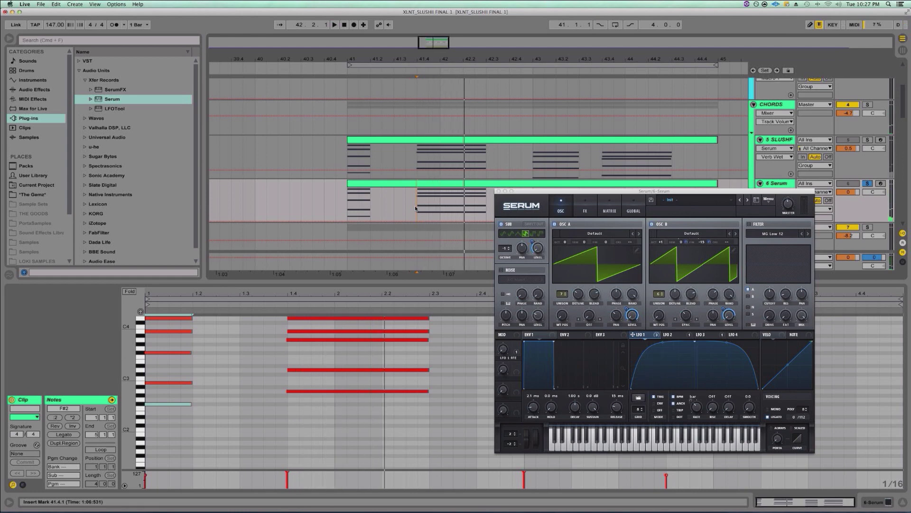
# Close the Serum window and take the 6 Serum track out of solo
pyautogui.click(498, 190)
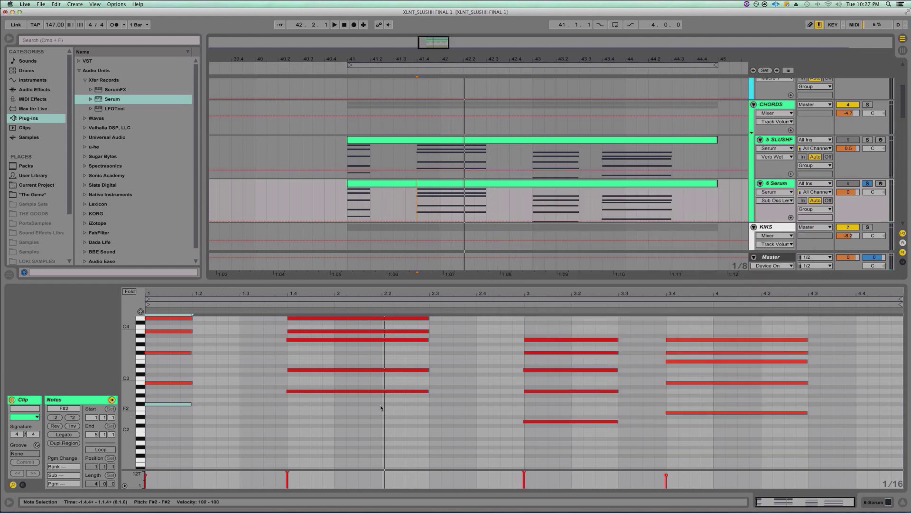
pyautogui.scroll(-10, 497, 194)
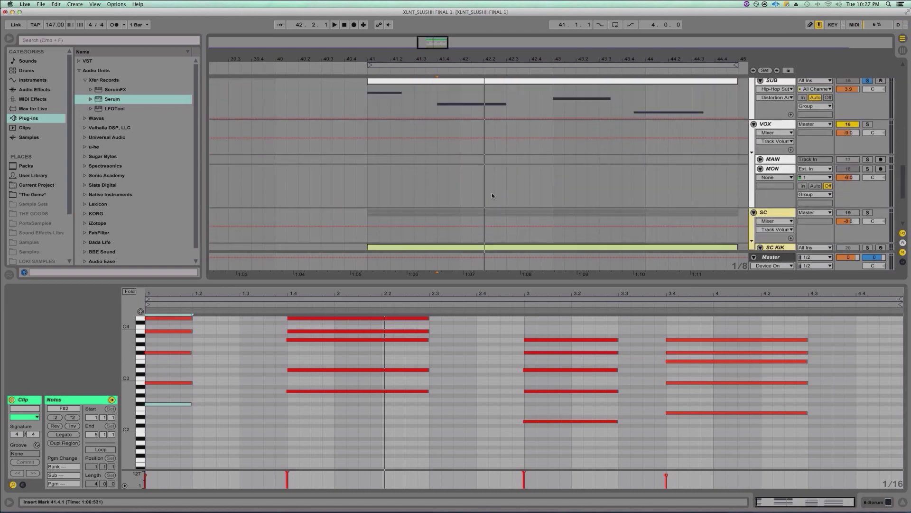
pyautogui.scroll(12, 492, 193)
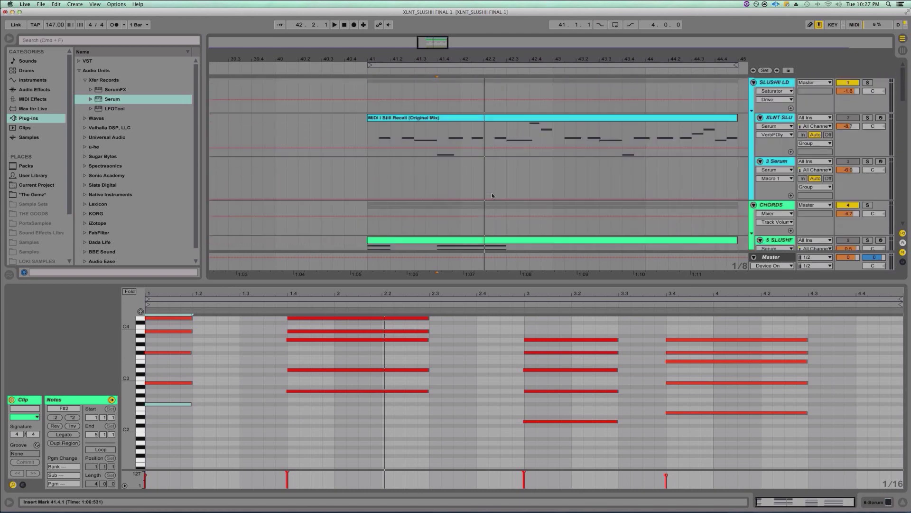
pyautogui.scroll(-4, 492, 193)
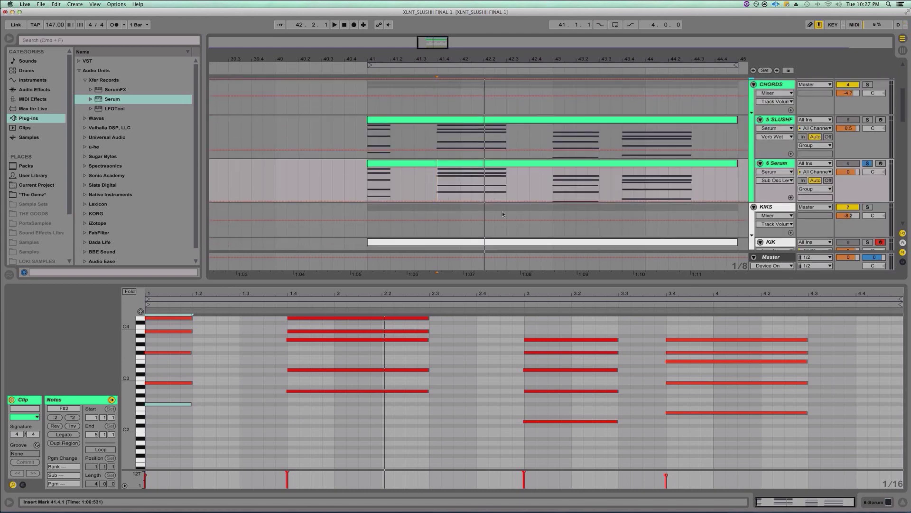
pyautogui.click(868, 163)
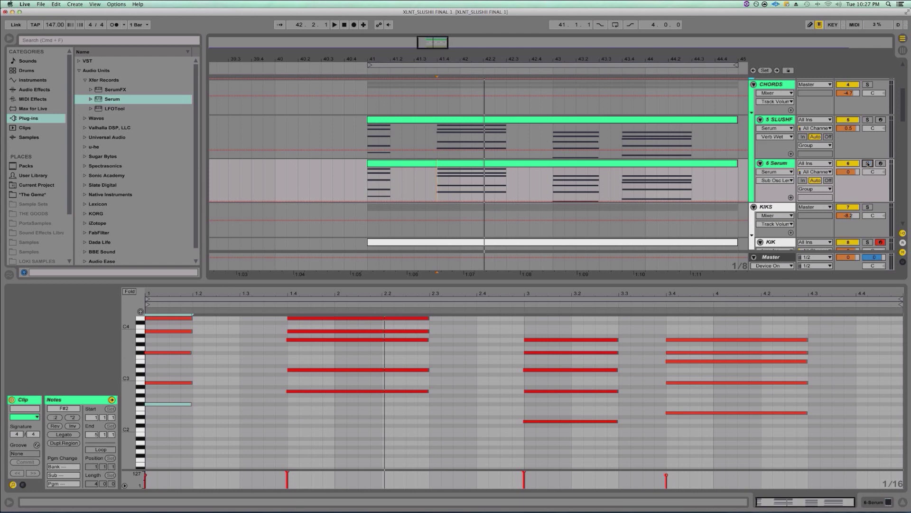
# Reopen the Serum instrument from the 6 Serum track's devices and reposition its window over the arrangement
pyautogui.click(520, 165)
pyautogui.hotkey('shift', 'Tab')
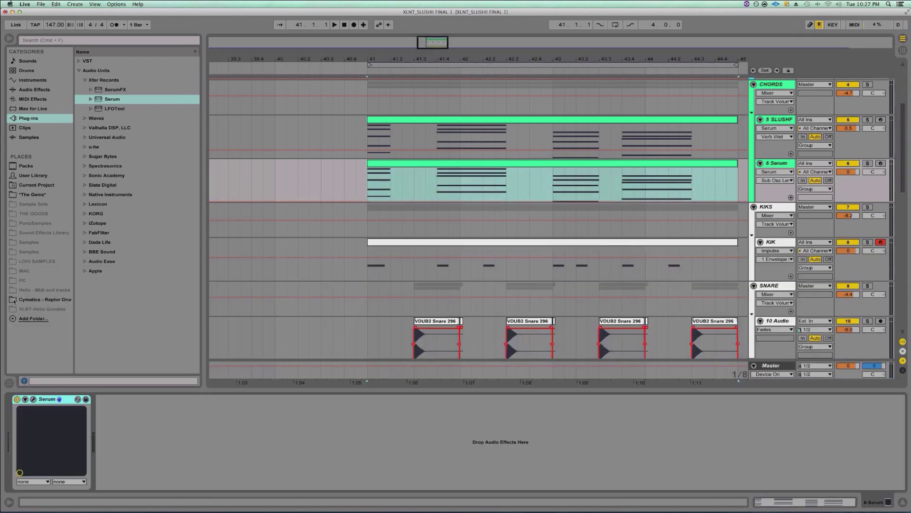
pyautogui.click(33, 398)
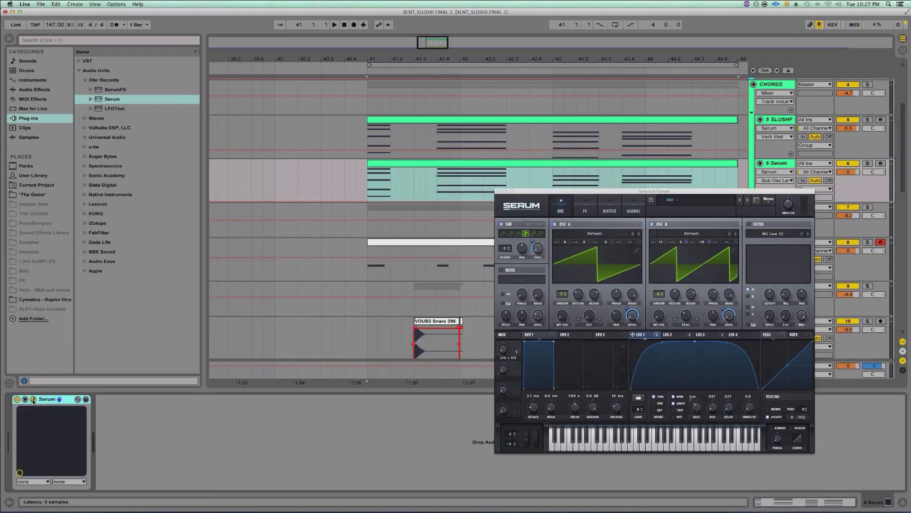
pyautogui.moveTo(622, 187); pyautogui.dragTo(410, 145)
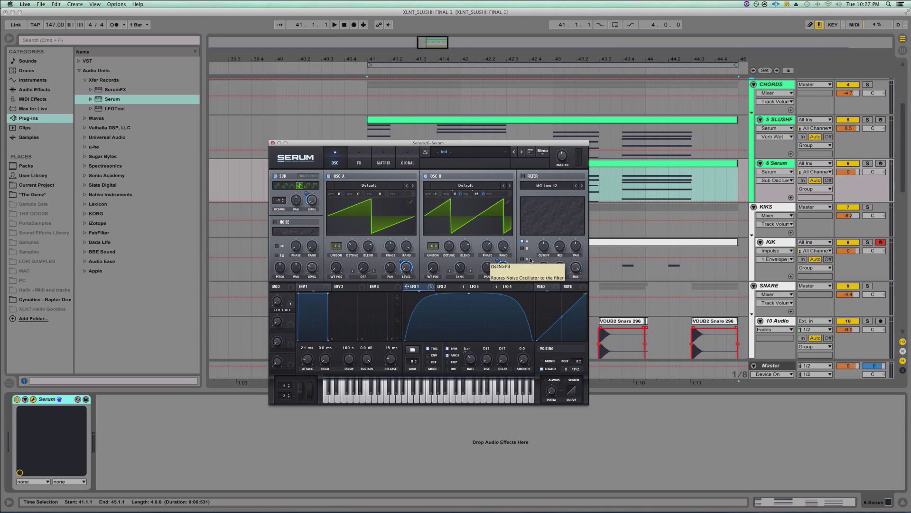
# Enable Serum's Hyper/Dimension effect and check its Hyper mix, Dimension size and Dimension mix
pyautogui.click(364, 158)
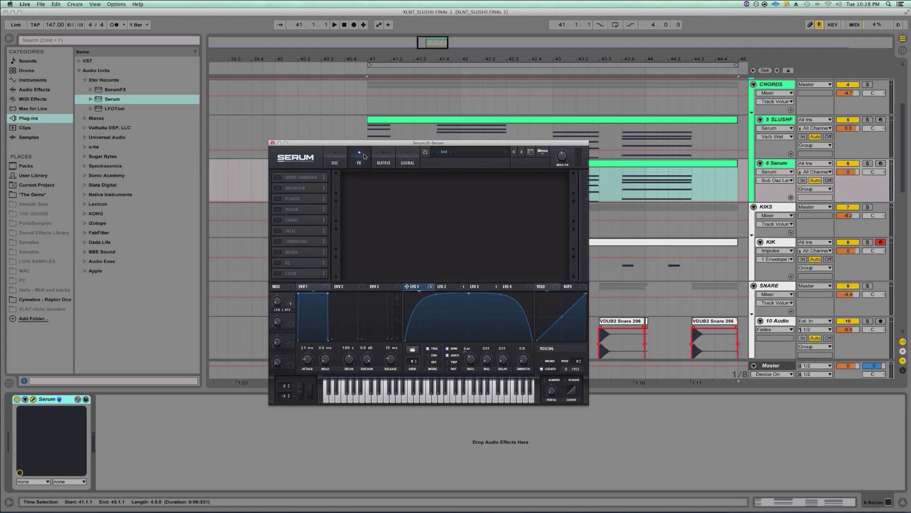
pyautogui.click(278, 178)
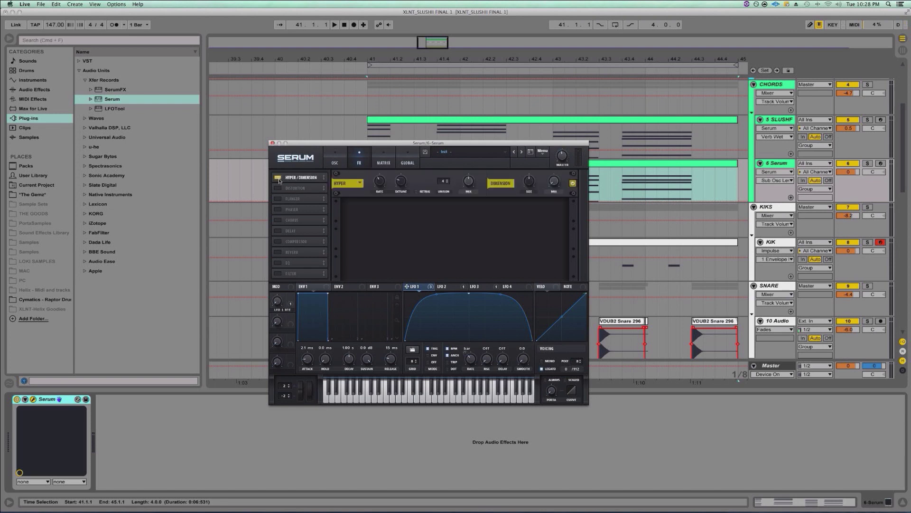
pyautogui.click(467, 183)
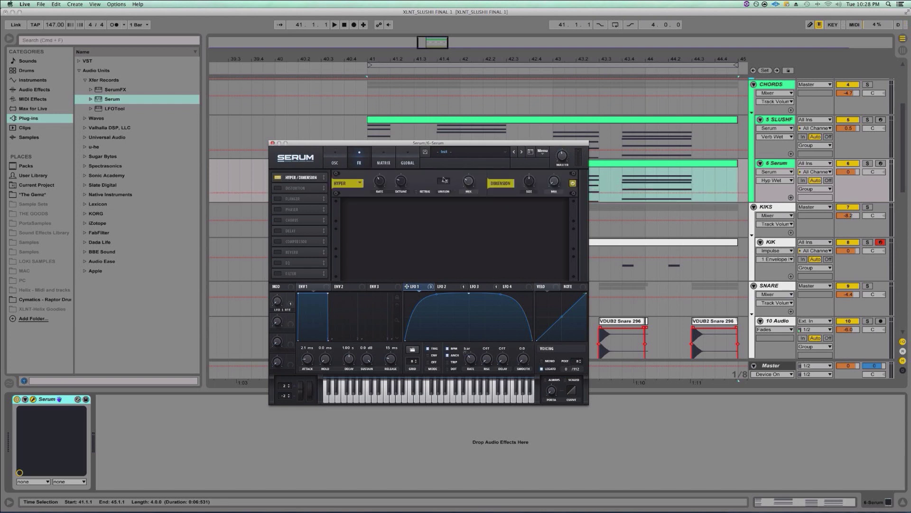
pyautogui.click(530, 180)
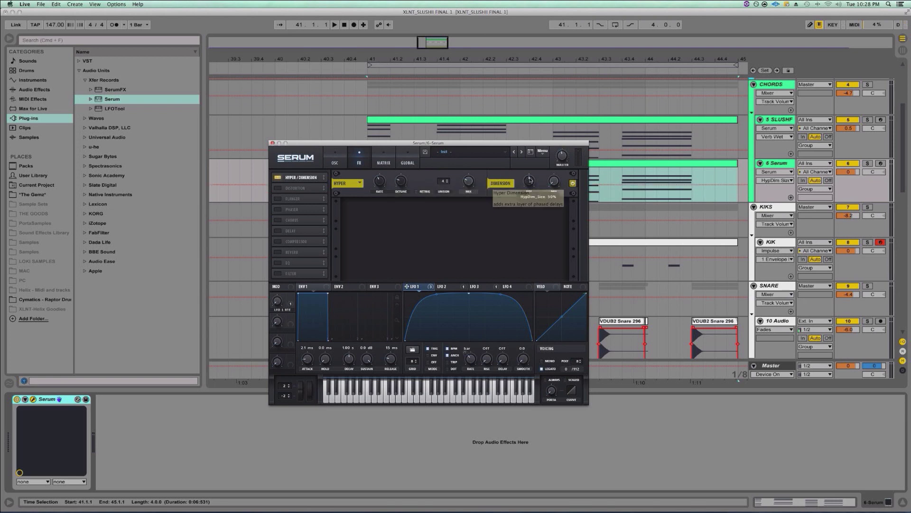
pyautogui.click(555, 185)
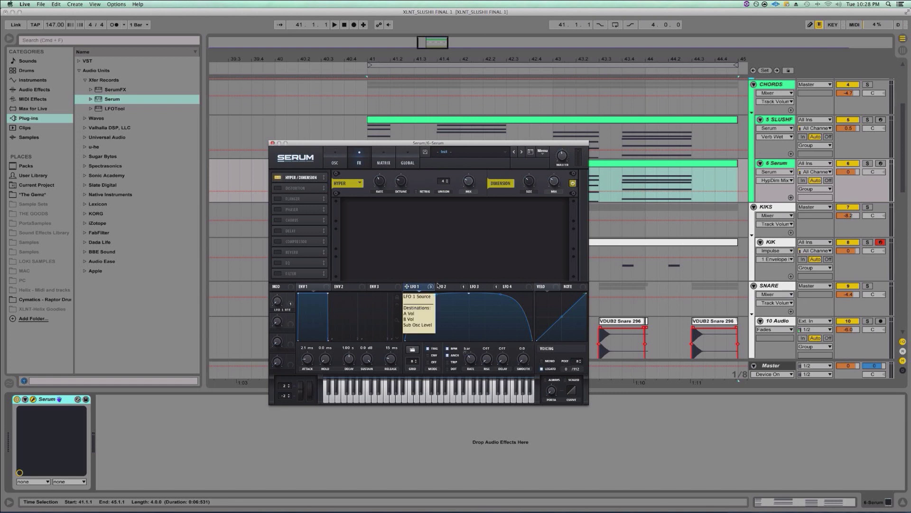
# Enable the Distortion effect with the Tube type, raise its drive and lower its mix
pyautogui.click(279, 188)
pyautogui.moveTo(504, 209); pyautogui.dragTo(515, 175)
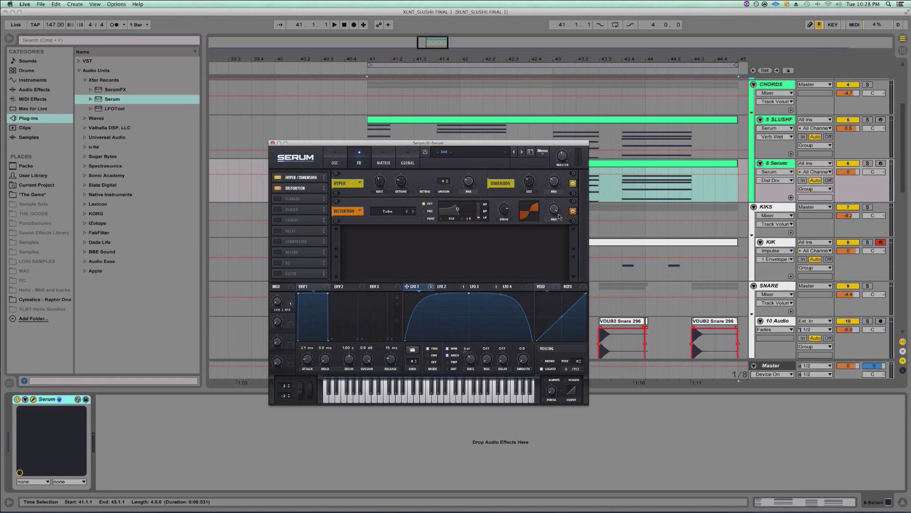
pyautogui.moveTo(557, 211); pyautogui.dragTo(559, 285)
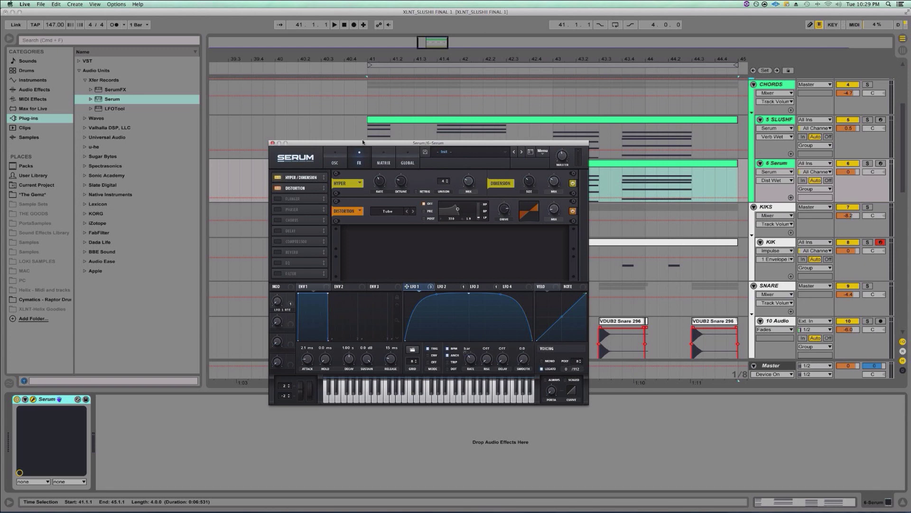
# Enable the Reverb effect, set its mix to about 20% and adjust its decay
pyautogui.moveTo(363, 142); pyautogui.dragTo(440, 168)
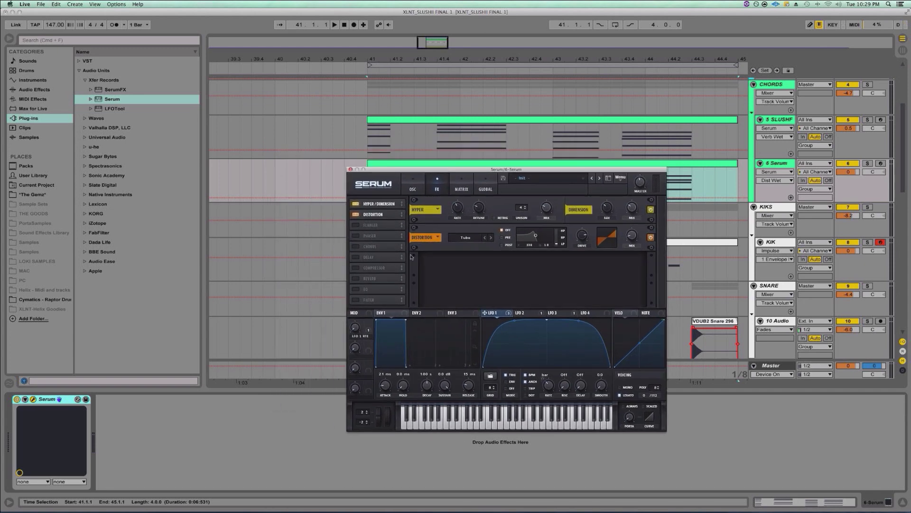
pyautogui.click(356, 278)
pyautogui.click(631, 265)
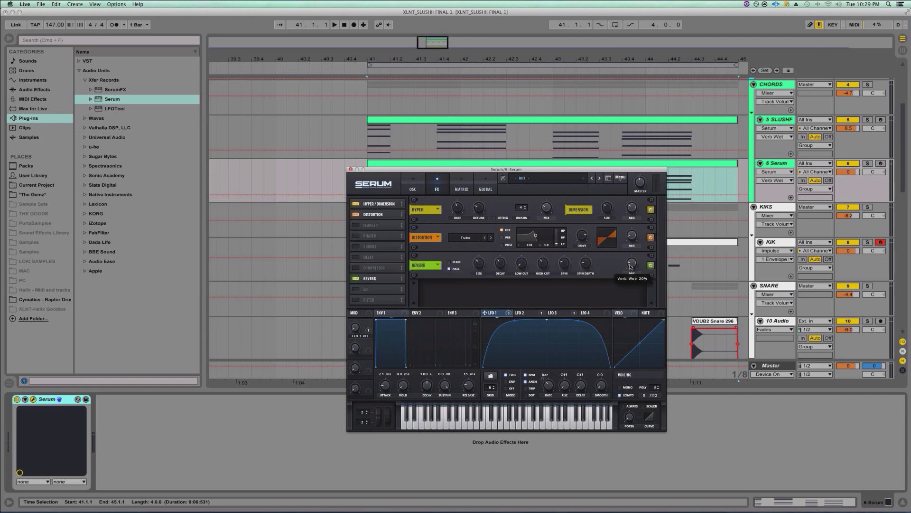
pyautogui.moveTo(630, 266); pyautogui.dragTo(631, 263)
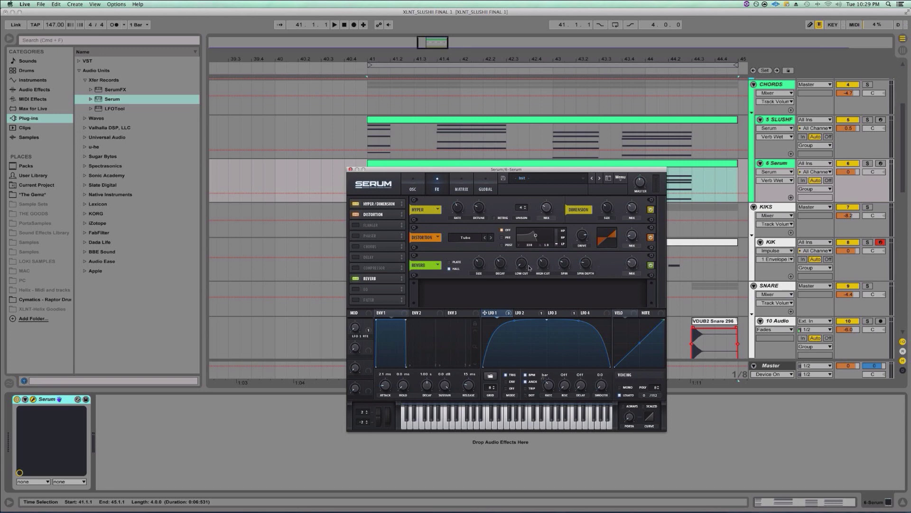
pyautogui.click(502, 267)
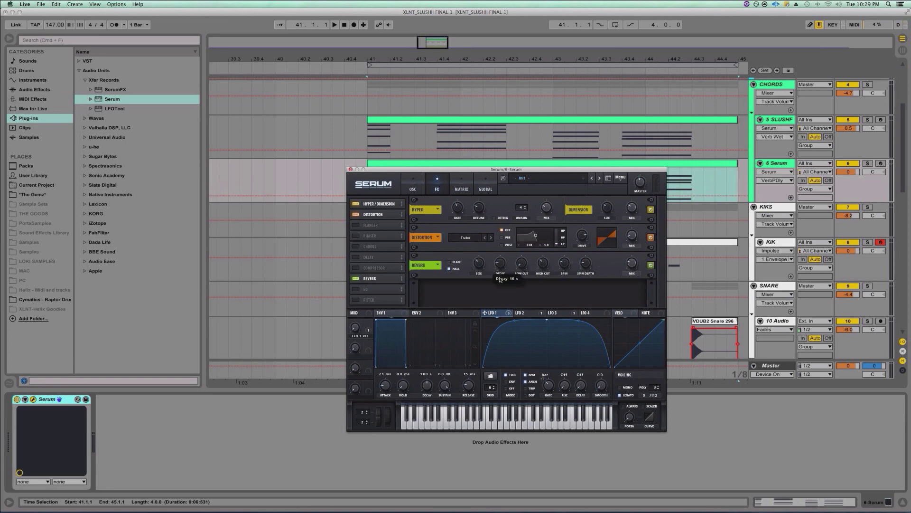
# Adjust the Reverb size and enable Serum's Compressor effect in multiband mode
pyautogui.click(479, 263)
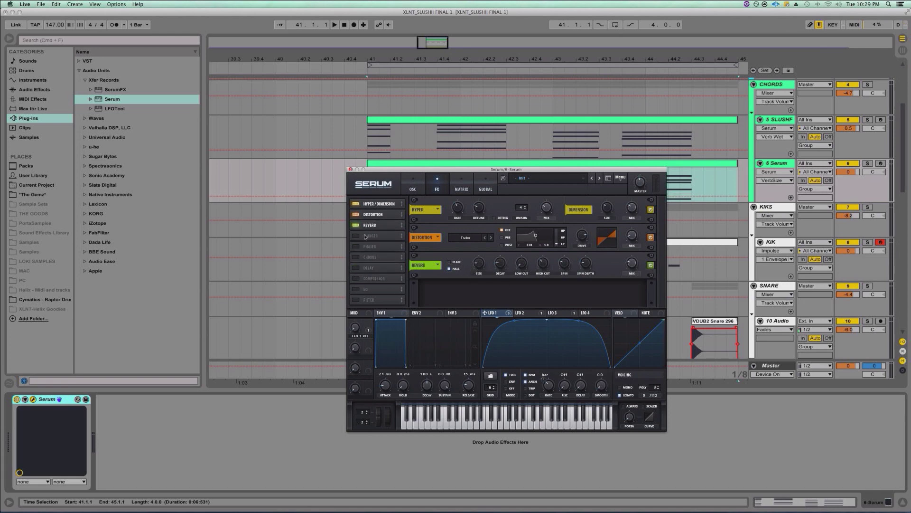
pyautogui.click(357, 279)
pyautogui.click(564, 301)
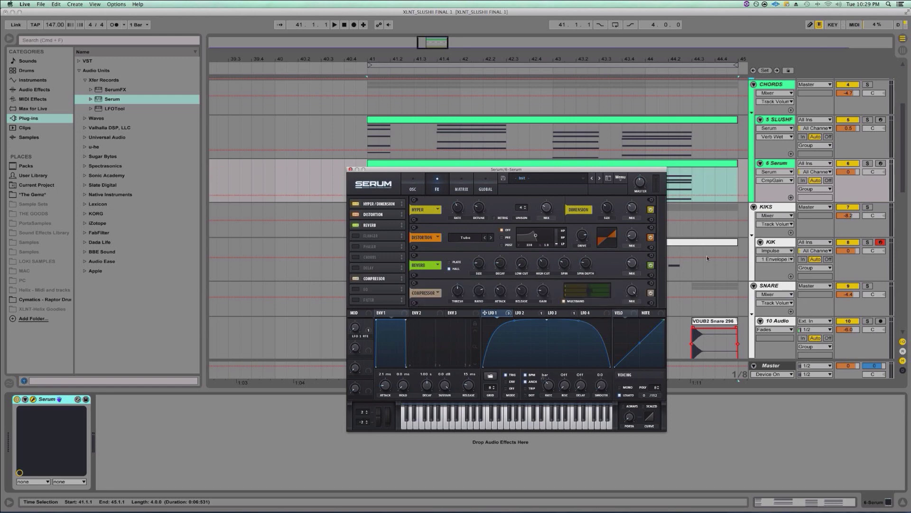
# Solo the 6 Serum track and set Serum's master volume to about 59% while the chords play
pyautogui.press('space')
pyautogui.click(868, 163)
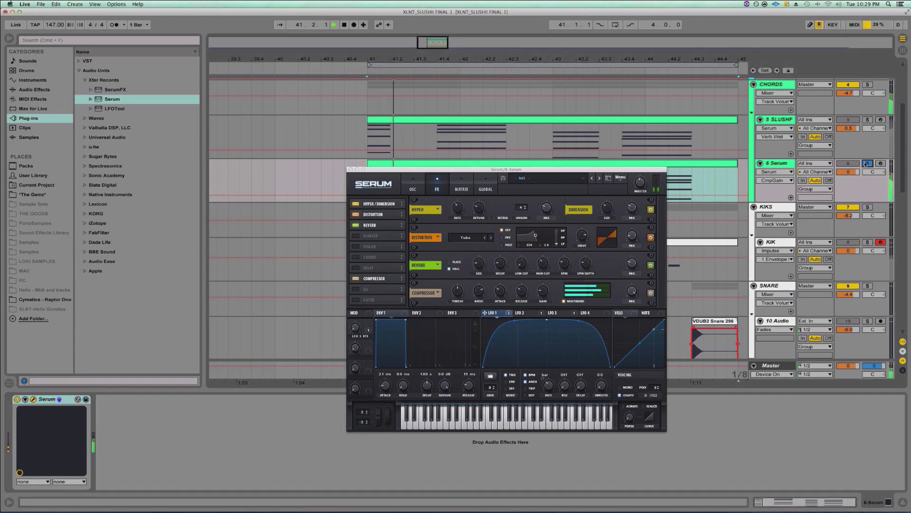
pyautogui.click(640, 182)
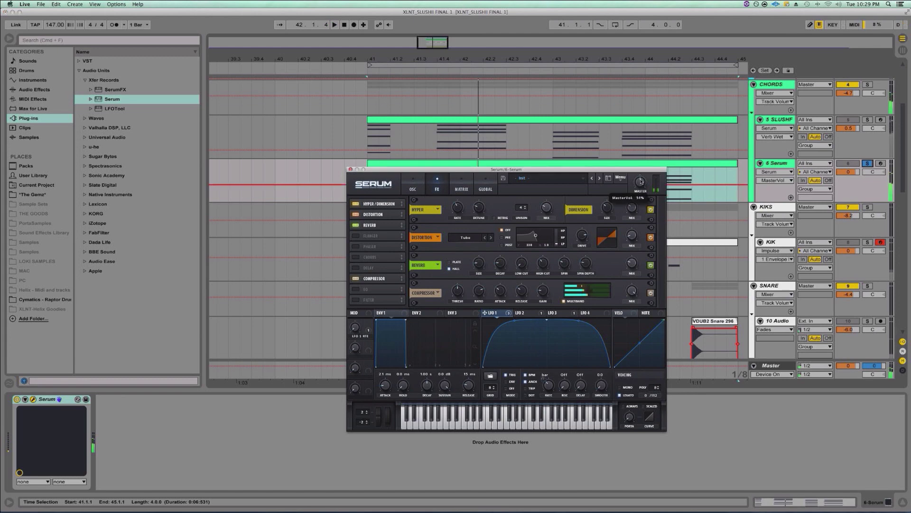
pyautogui.press('space')
# Audition the soloed chords with the Compressor active and adjust the Reverb decay
pyautogui.press('space')
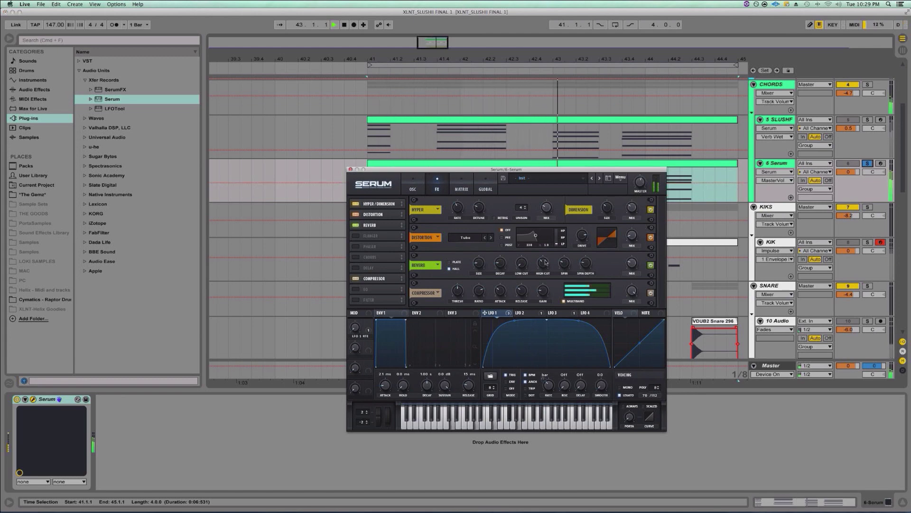
pyautogui.press('space')
pyautogui.click(501, 265)
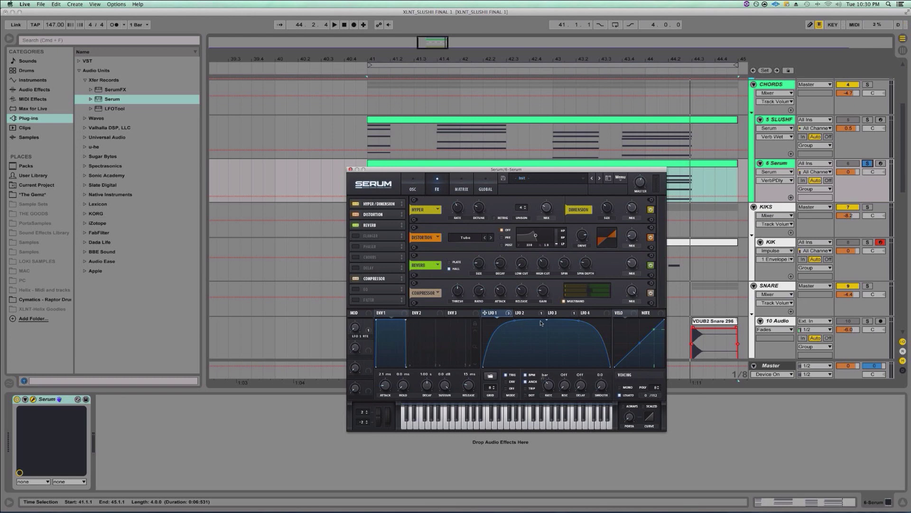
# Assign LFO 1 to the Dimension mix with an amount of about 40 and audition the chords
pyautogui.moveTo(516, 315); pyautogui.dragTo(632, 207)
pyautogui.click(624, 210)
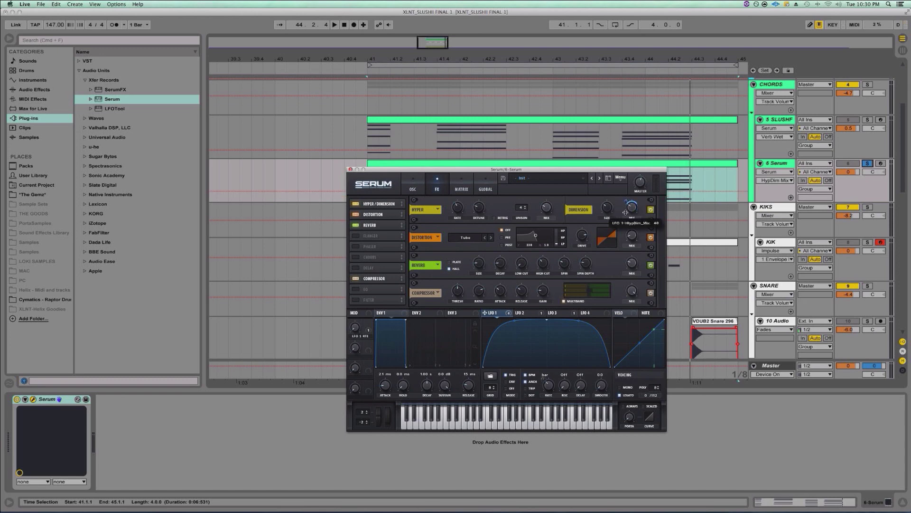
pyautogui.press('space')
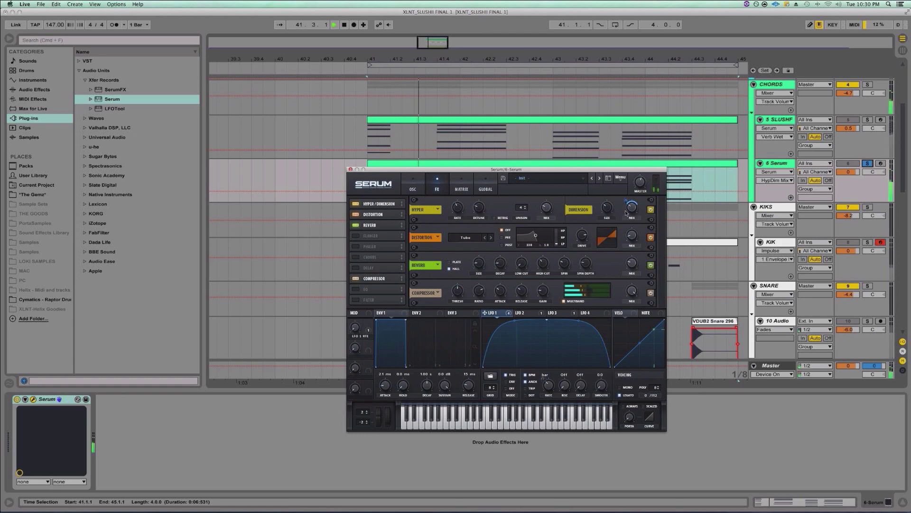
pyautogui.press('space')
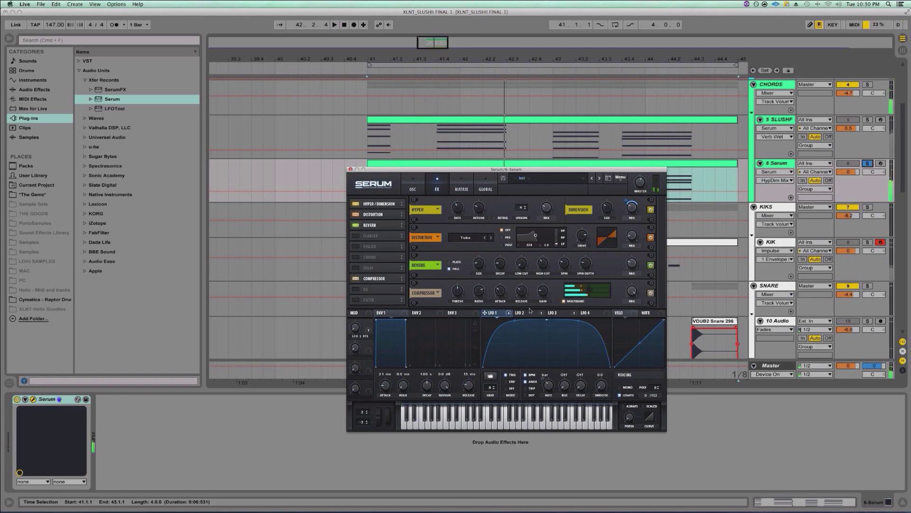
# Assign LFO 1 to the Distortion mix with an amount of about 43 and play the chords back
pyautogui.moveTo(508, 314); pyautogui.dragTo(627, 235)
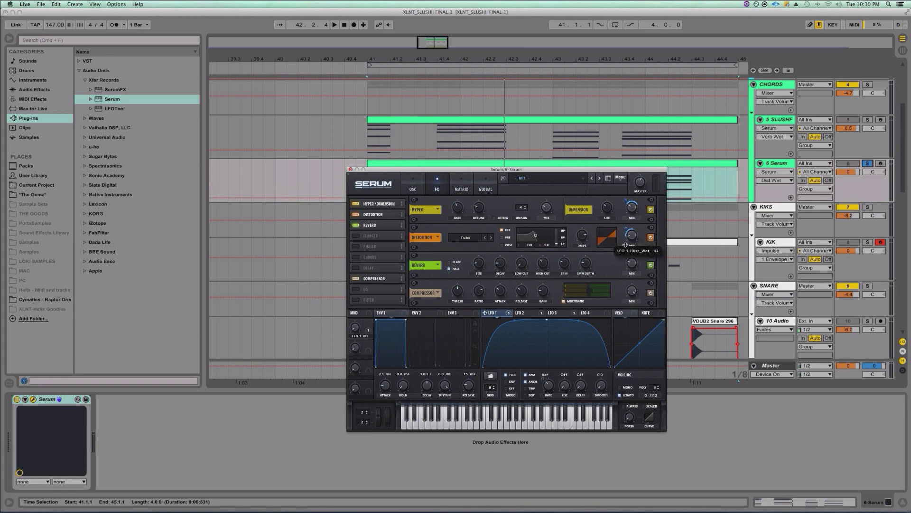
pyautogui.press('space')
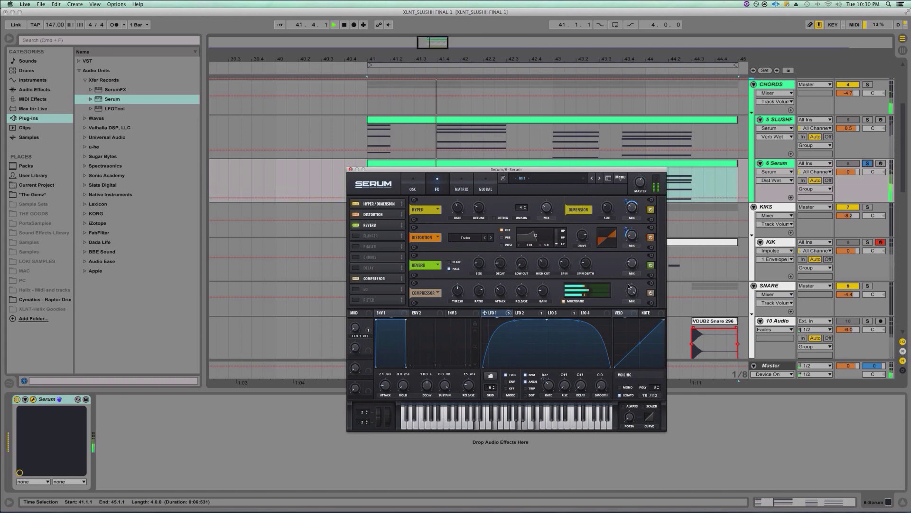
pyautogui.press('space')
# Check the Reverb mix and size along with the Compressor mix and threshold, and play the chords
pyautogui.click(631, 264)
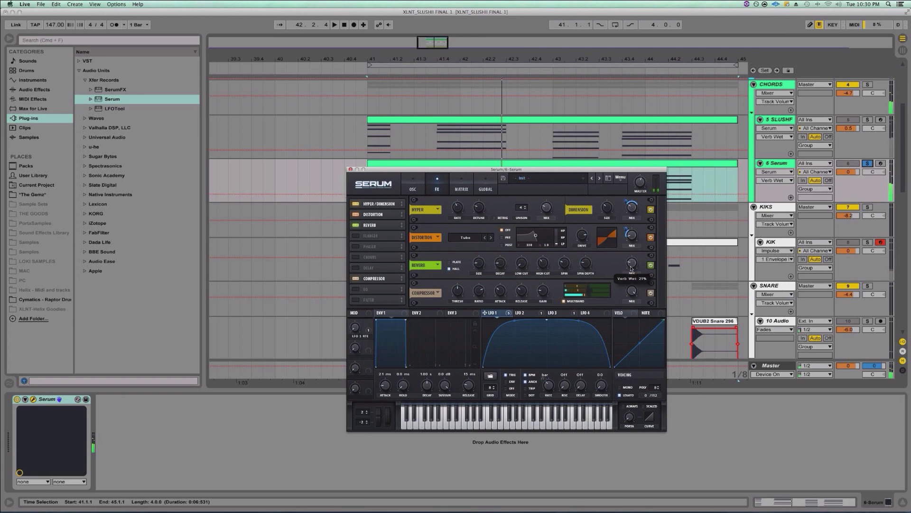
pyautogui.click(633, 293)
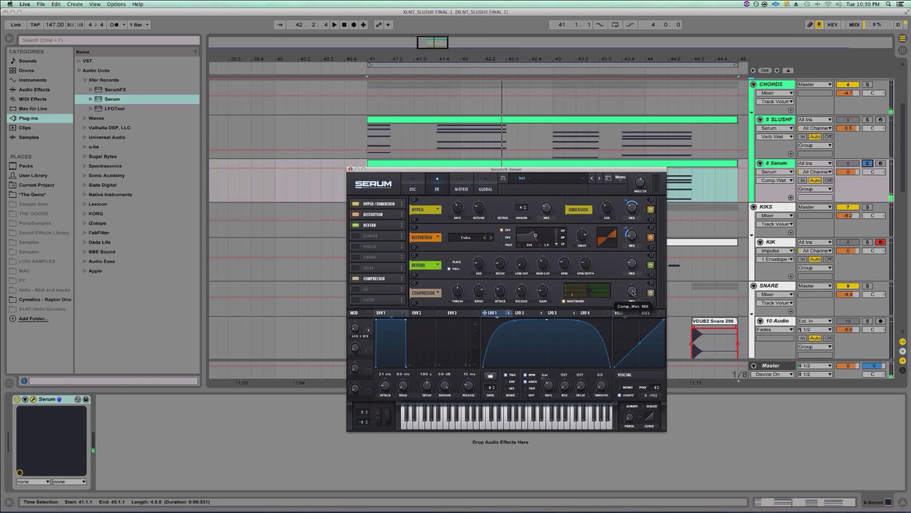
pyautogui.click(457, 292)
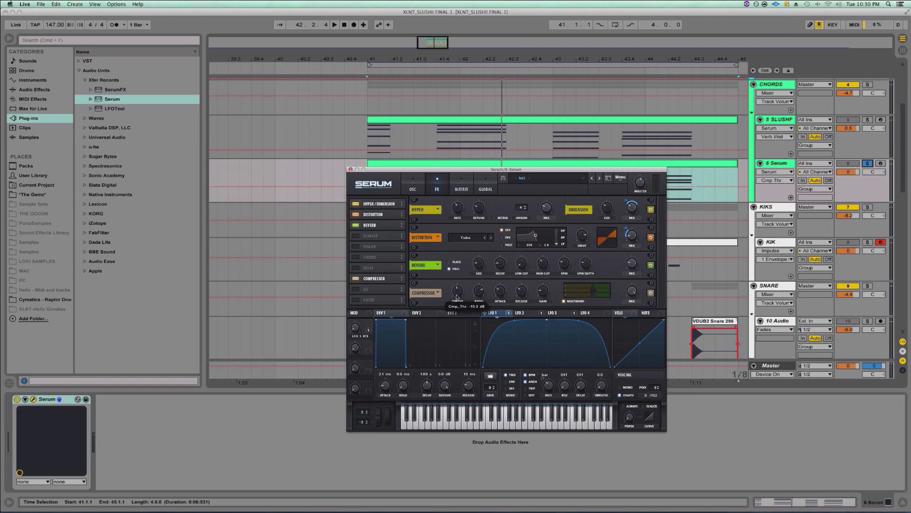
pyautogui.click(478, 265)
pyautogui.press('space')
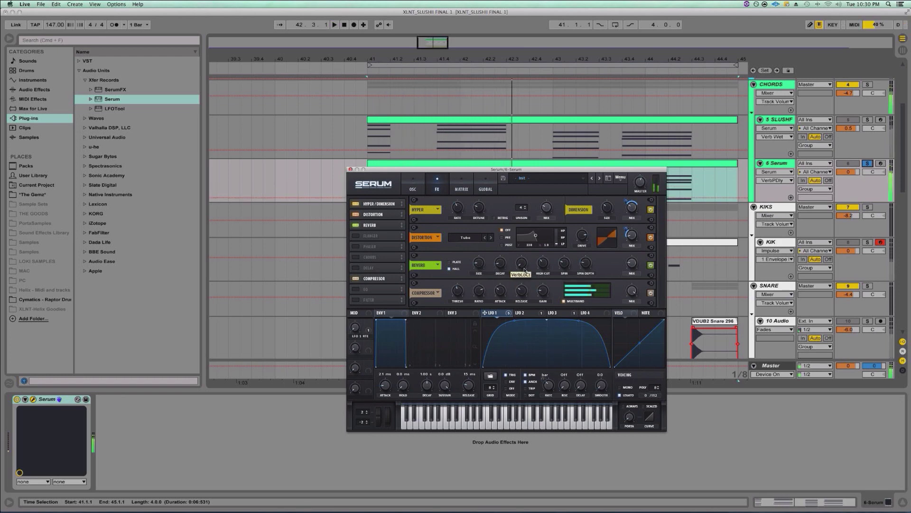
# Review Serum's matrix, global and oscillator settings and close the Serum window
pyautogui.click(460, 188)
pyautogui.click(485, 188)
pyautogui.click(411, 185)
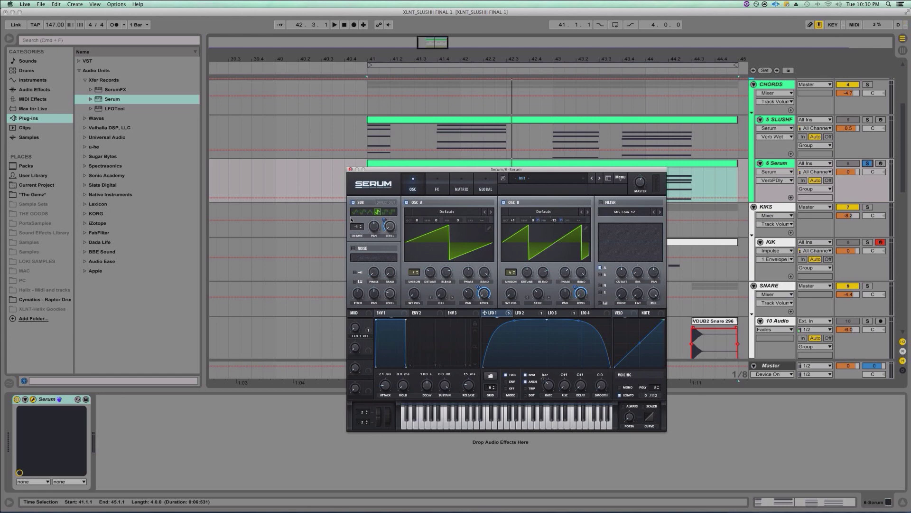
pyautogui.click(350, 170)
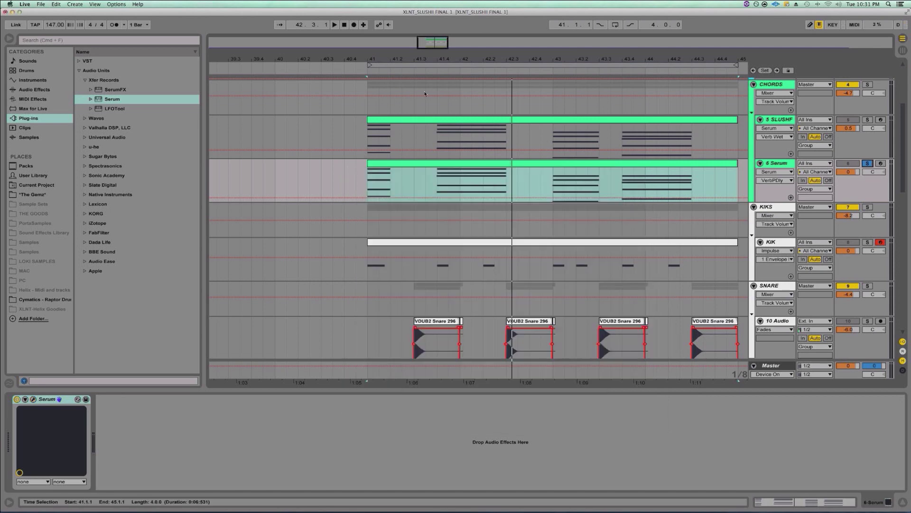
# Compare the original 5 SLUSHFEST SAW track with the 6 Serum track by soloing each during playback
pyautogui.press('-')
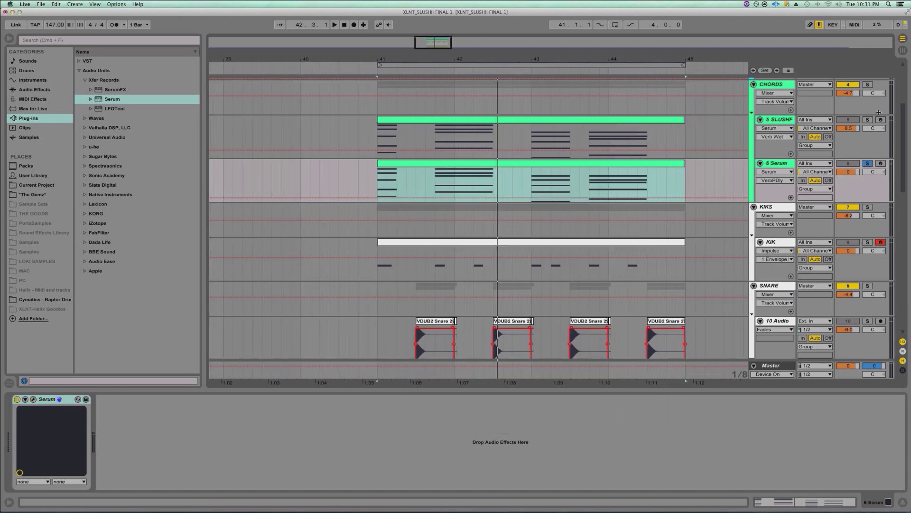
pyautogui.click(867, 120)
pyautogui.press('space')
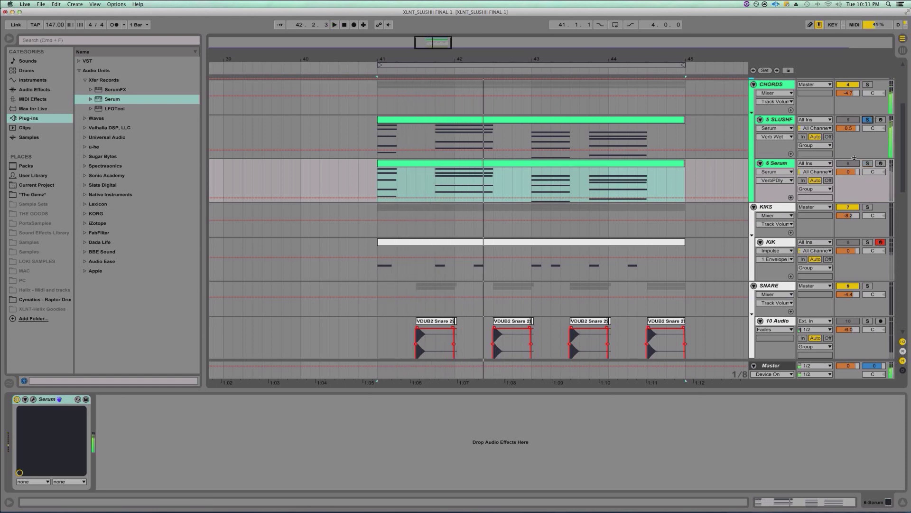
pyautogui.click(867, 164)
pyautogui.press('space')
pyautogui.press('space')
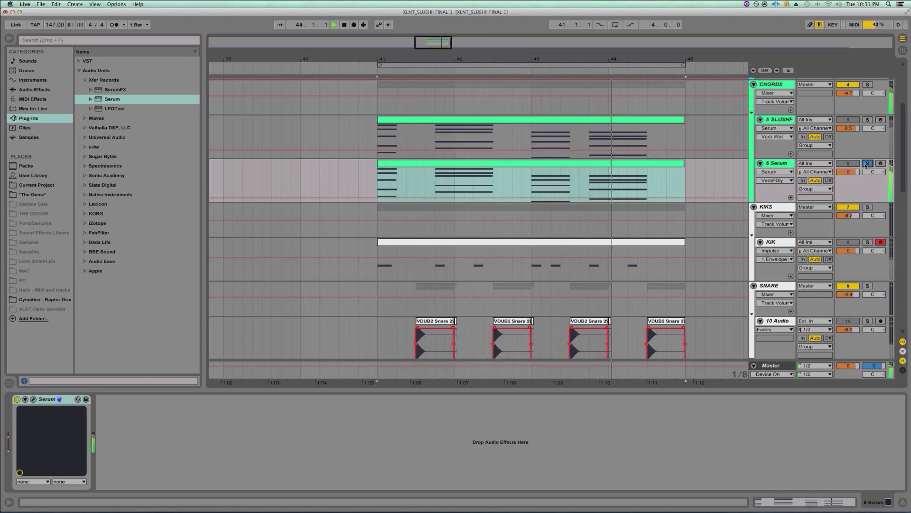
# Unsolo the 6 Serum track and mute 5 SLUSHFEST SAW so the new chords play with the full mix
pyautogui.click(867, 163)
pyautogui.press('space')
pyautogui.press('space')
pyautogui.press('space')
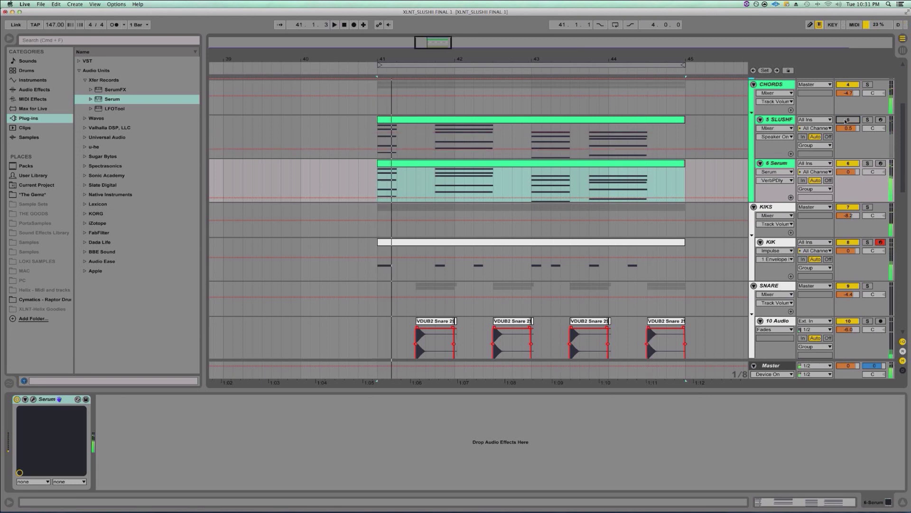
pyautogui.moveTo(345, 59); pyautogui.dragTo(405, 38)
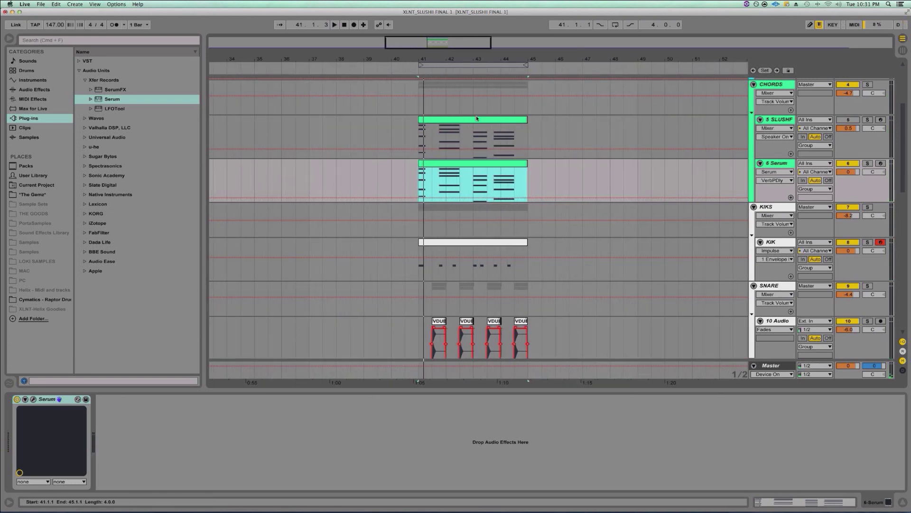
# Compare the device chains of the 5 SLUSHFEST SAW and 6 Serum tracks and play the arrangement
pyautogui.click(779, 120)
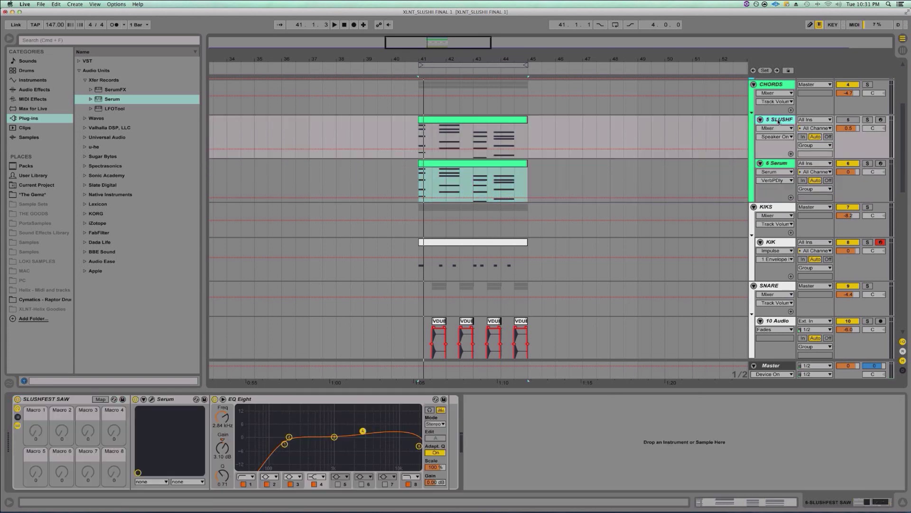
pyautogui.click(779, 162)
pyautogui.click(309, 170)
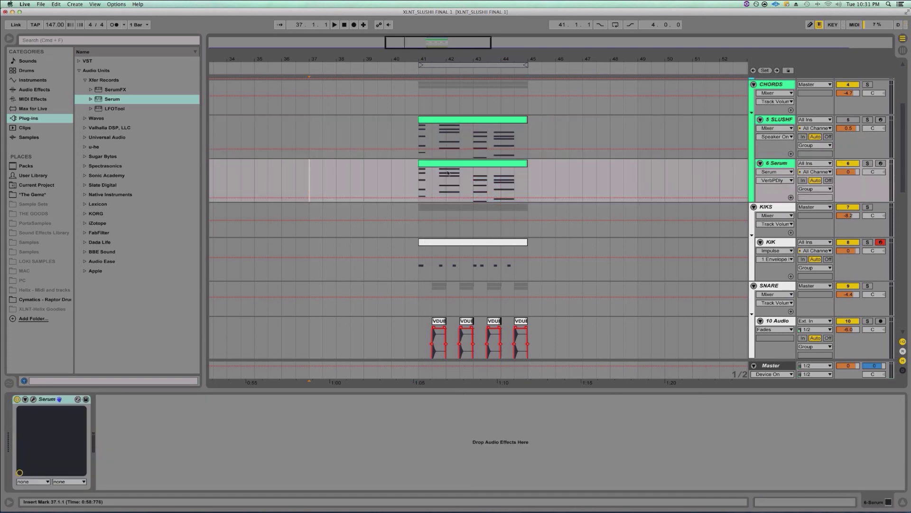
pyautogui.press('space')
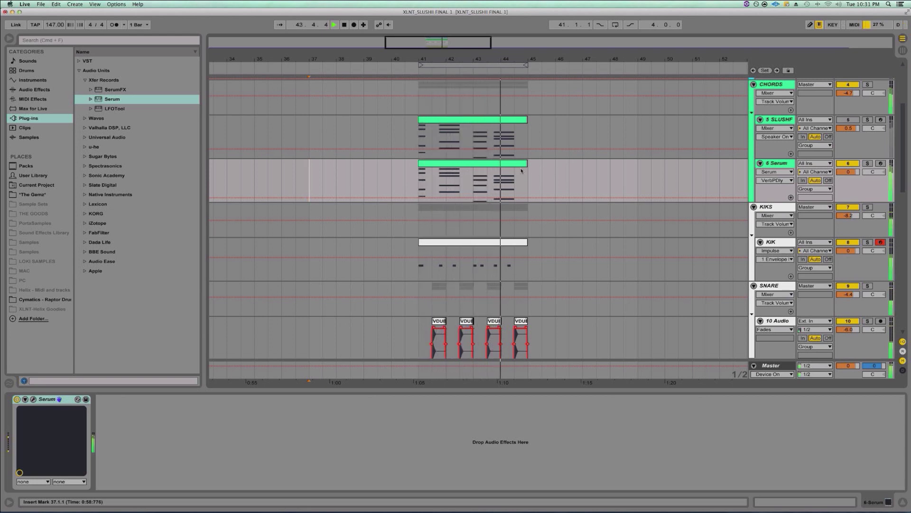
pyautogui.press('space')
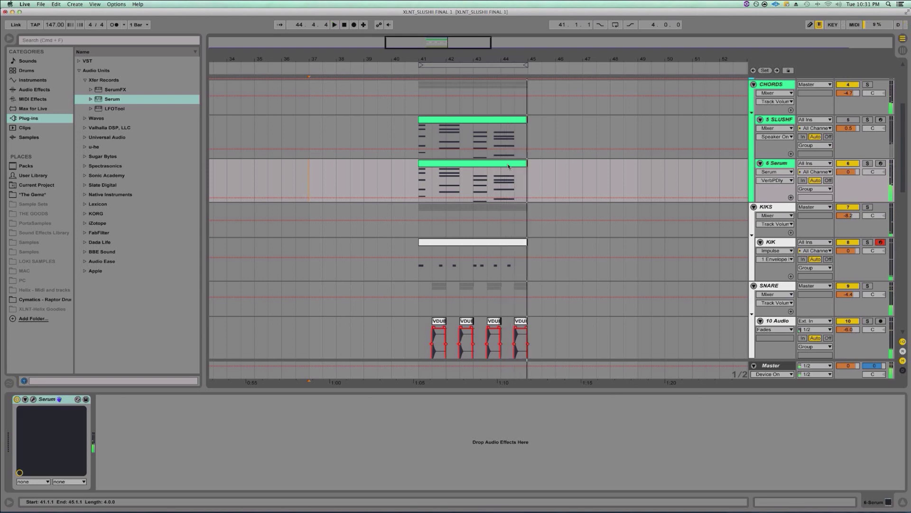
# Examine the MIDI notes of the chord clip on the 6 Serum track and the neighbouring drum tracks
pyautogui.scroll(-5, 509, 166)
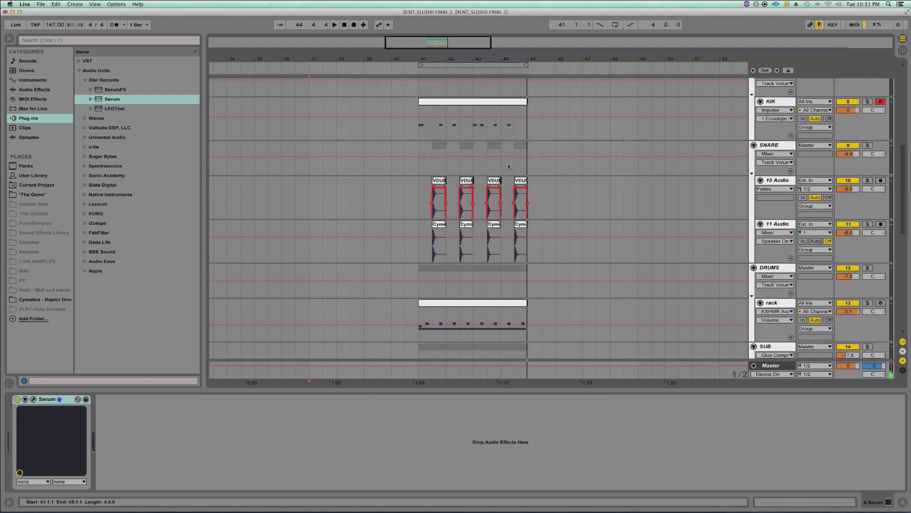
pyautogui.scroll(4, 508, 164)
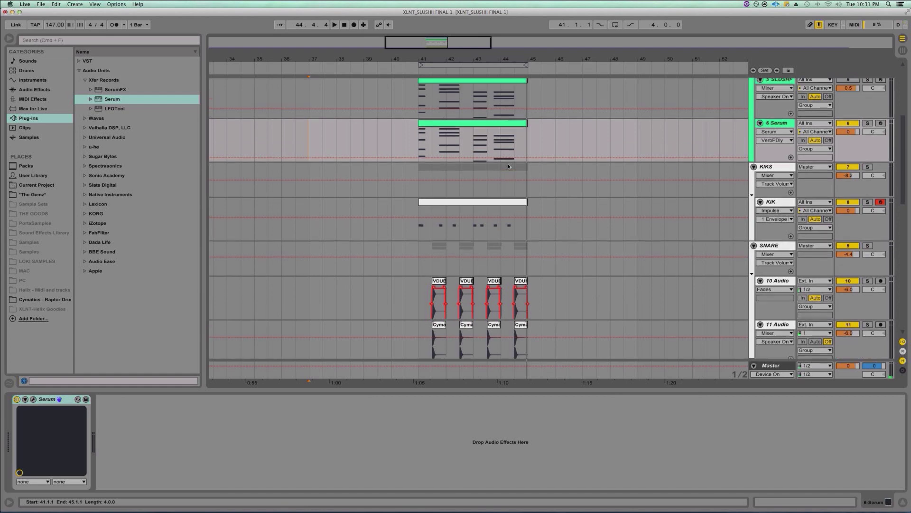
pyautogui.click(474, 143)
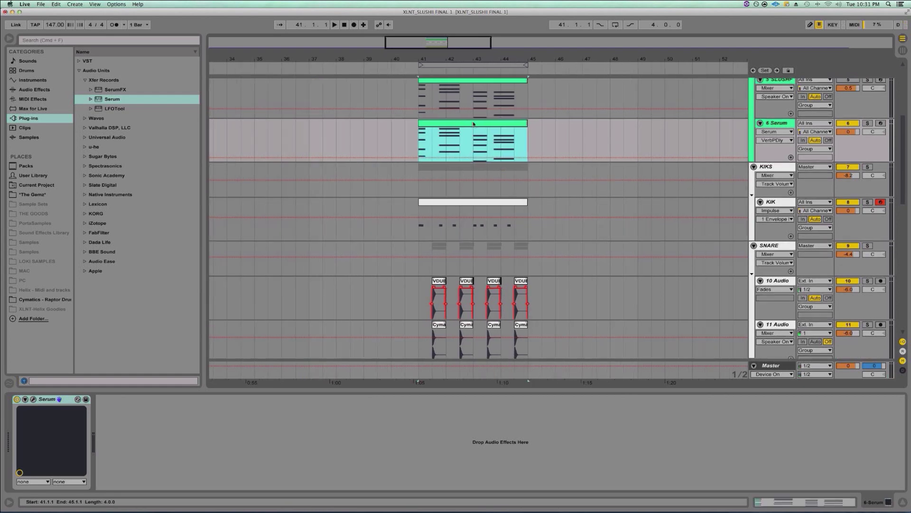
pyautogui.scroll(6, 475, 143)
pyautogui.scroll(-5, 476, 148)
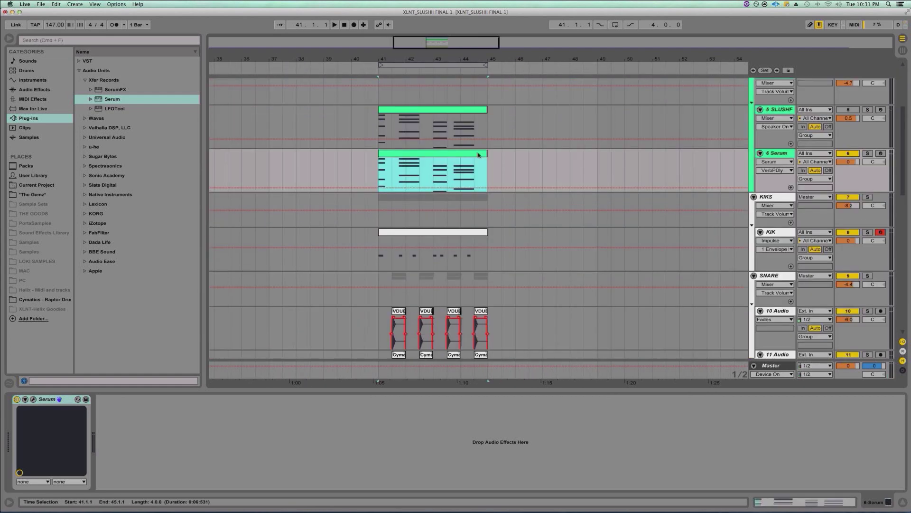
pyautogui.doubleClick(479, 155)
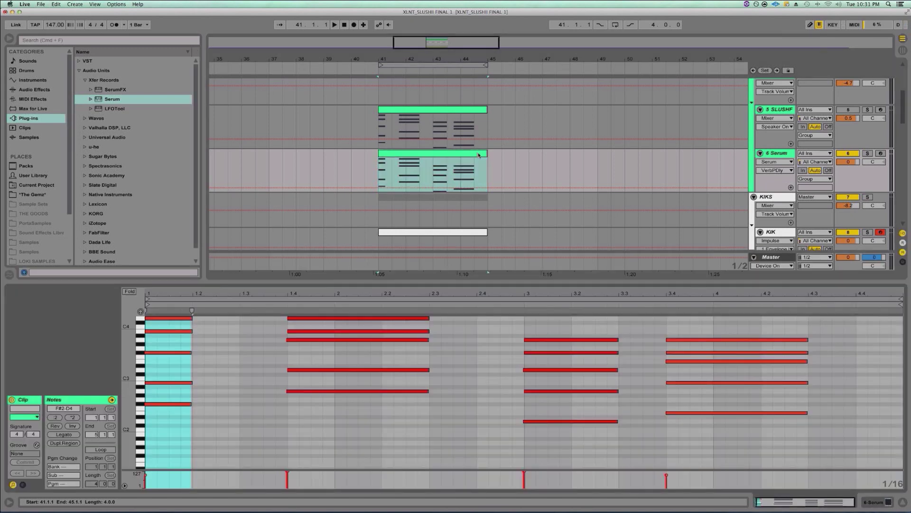
pyautogui.hotkey('shift', 'Tab')
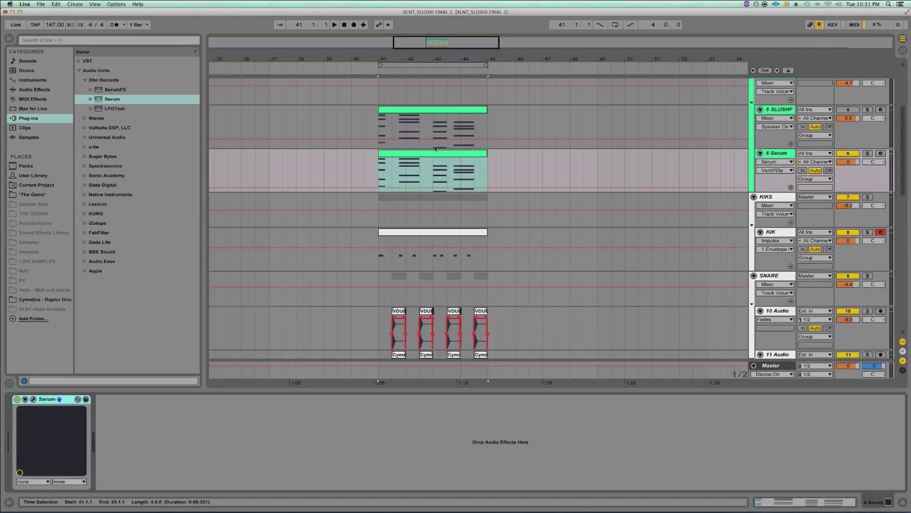
pyautogui.scroll(-2, 483, 226)
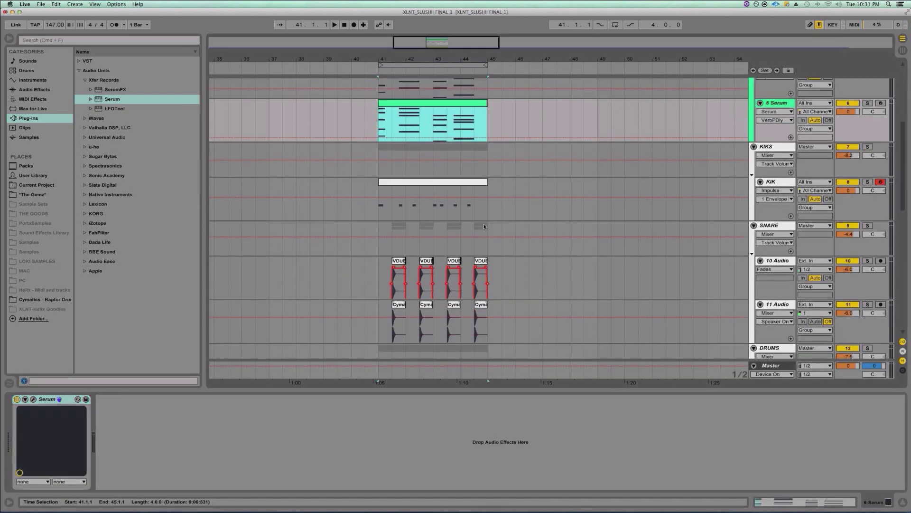
pyautogui.scroll(2, 483, 223)
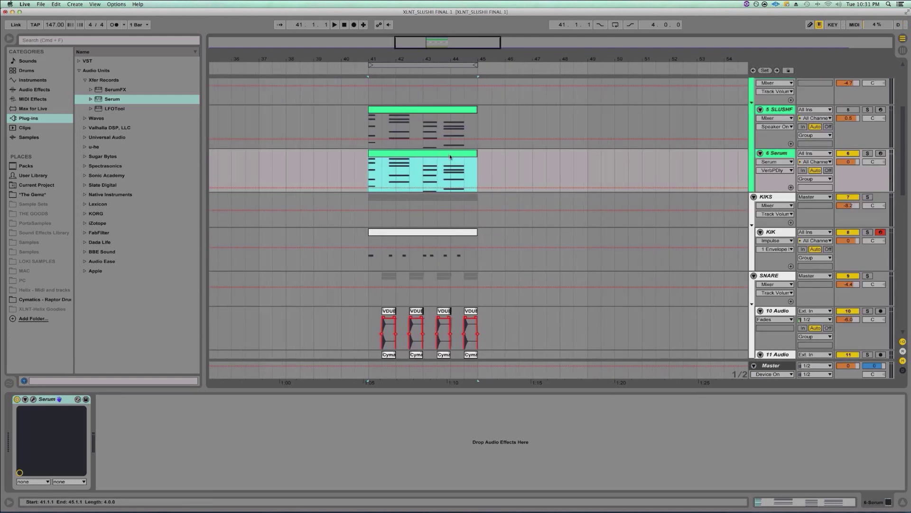
pyautogui.hotkey('shift', 'Tab')
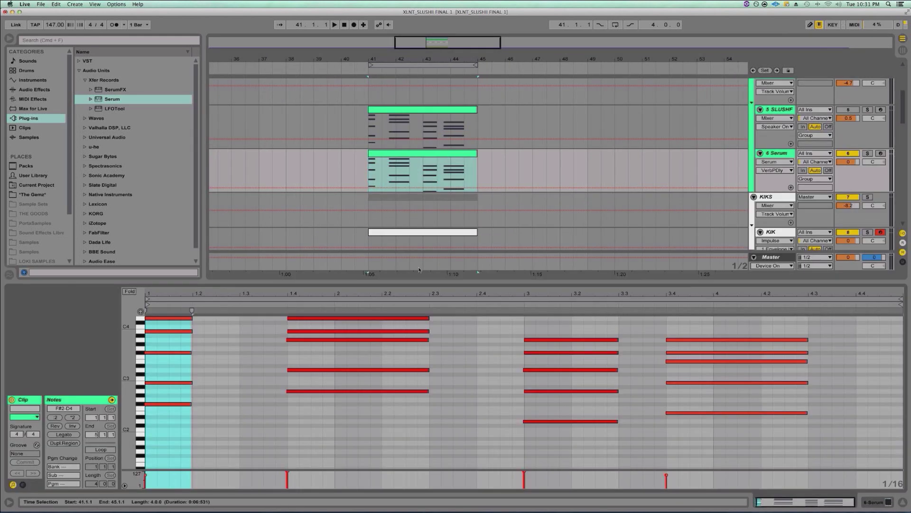
# Add an EQ Eight audio effect after Serum on the 6 Serum track
pyautogui.hotkey('shift', 'Tab')
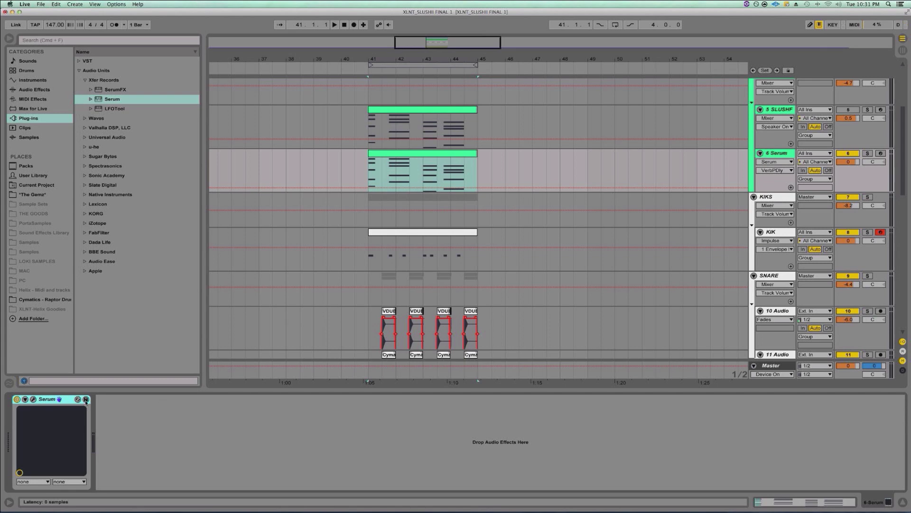
pyautogui.click(64, 40)
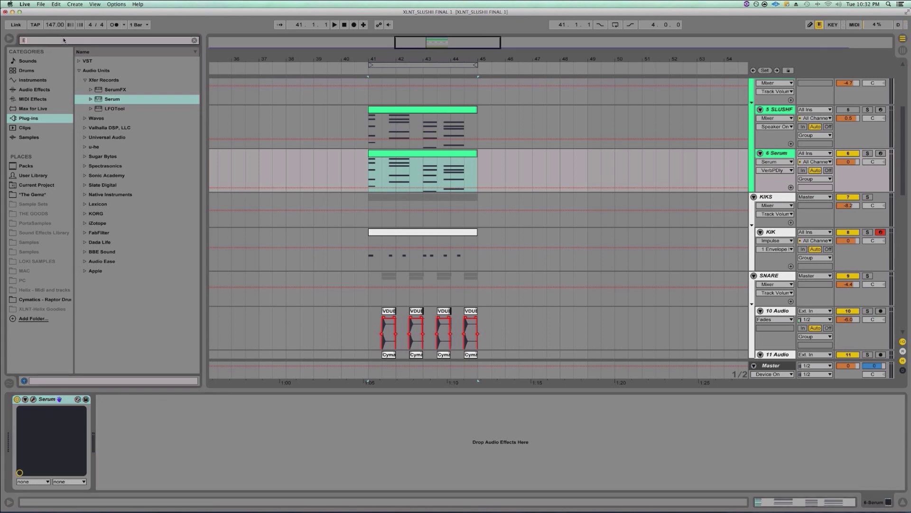
pyautogui.press('Tab')
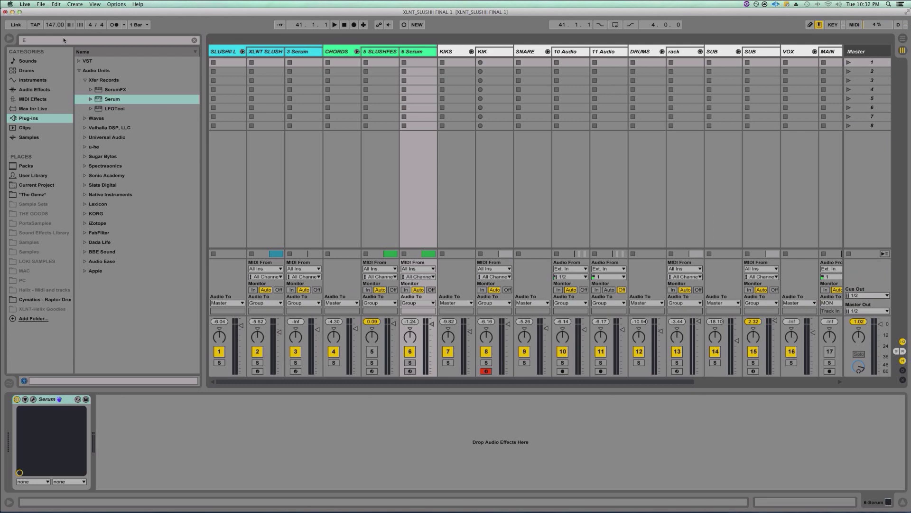
pyautogui.click(20, 87)
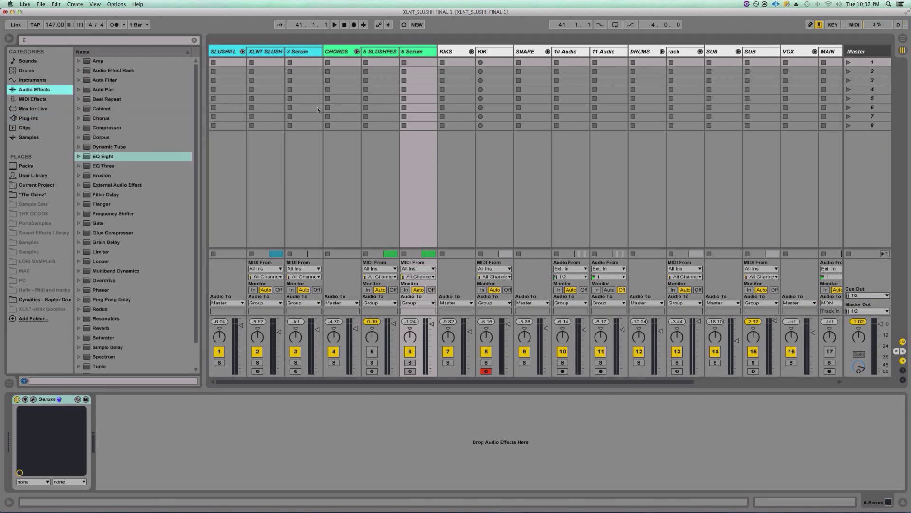
pyautogui.press('Tab')
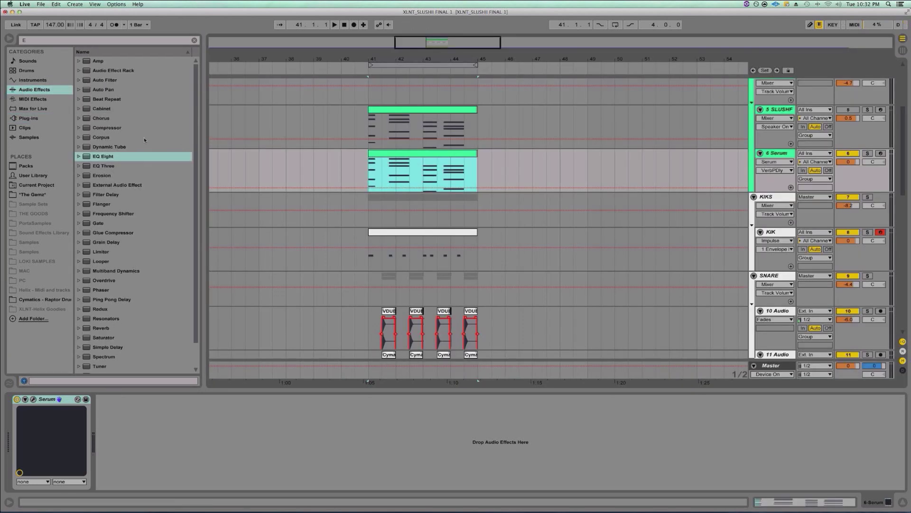
pyautogui.doubleClick(92, 157)
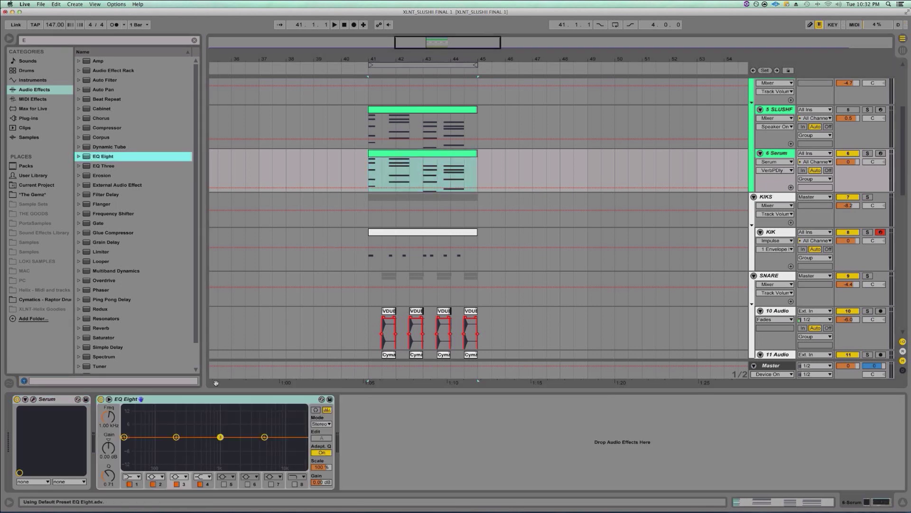
# Solo the 6 Serum track and set EQ Eight band 1 to a low cut at 187 Hz while listening
pyautogui.click(868, 154)
pyautogui.press('space')
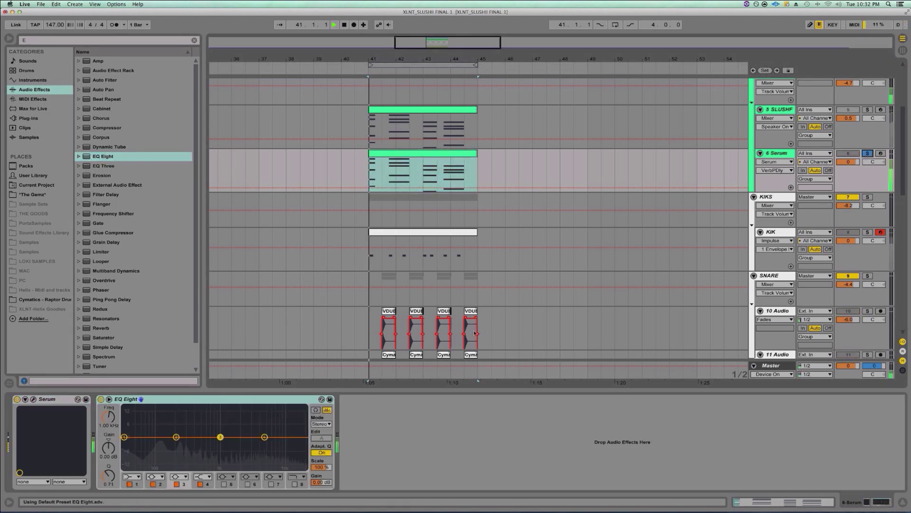
pyautogui.click(137, 476)
pyautogui.click(128, 445)
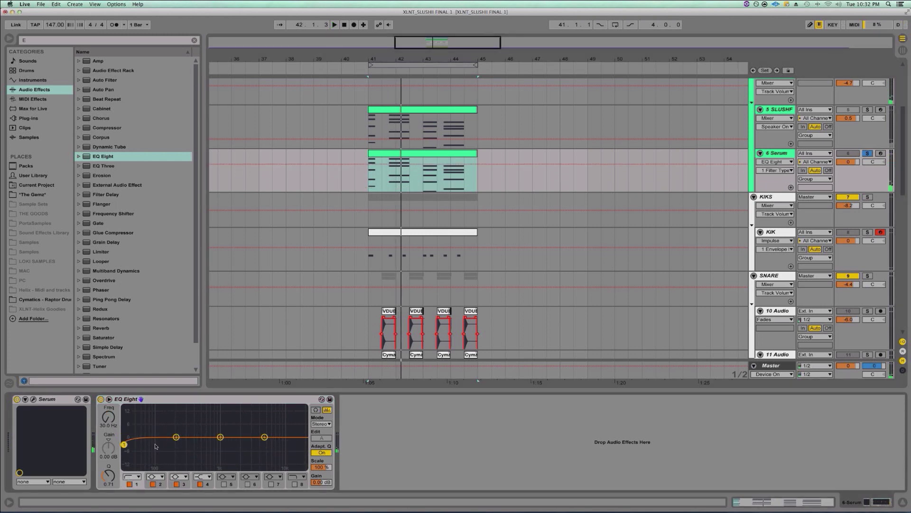
pyautogui.moveTo(128, 445); pyautogui.dragTo(174, 445)
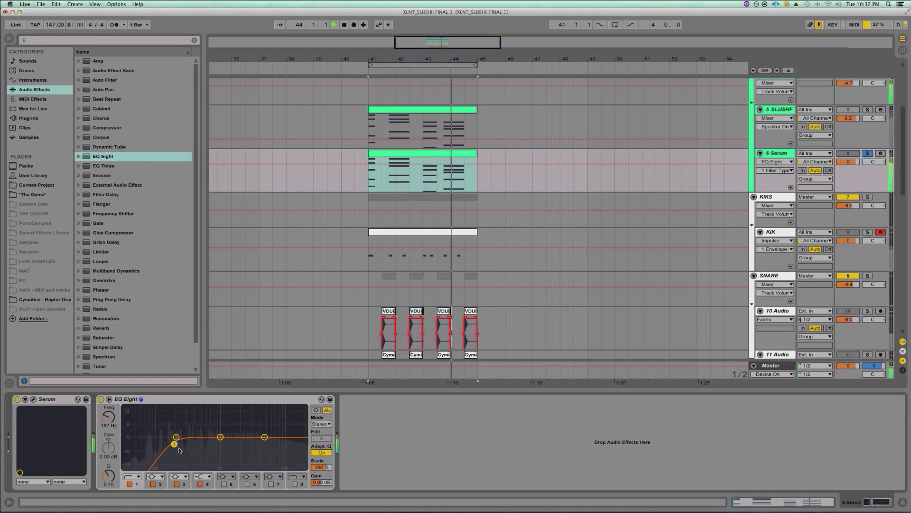
pyautogui.press('space')
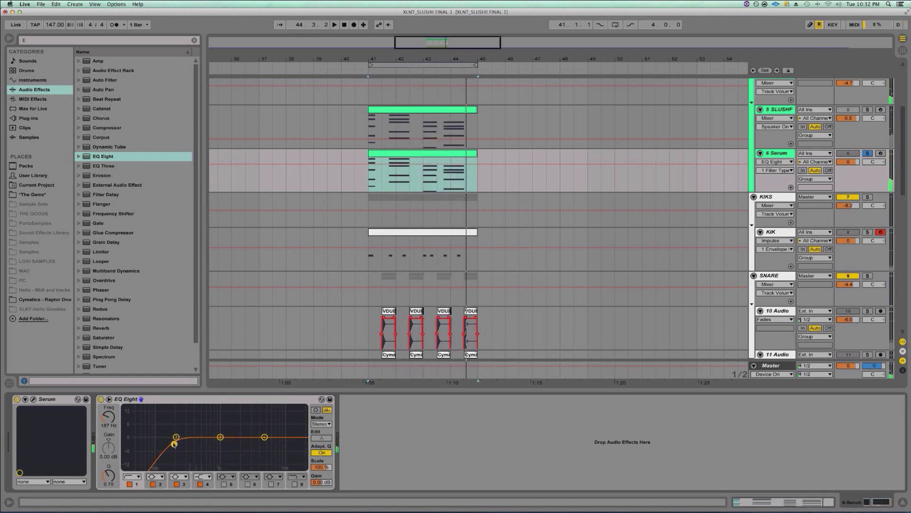
# Raise EQ Eight band 4 to 3.35 dB at 4.57 kHz and audition the soloed chords
pyautogui.moveTo(265, 437); pyautogui.dragTo(261, 430)
pyautogui.press('space')
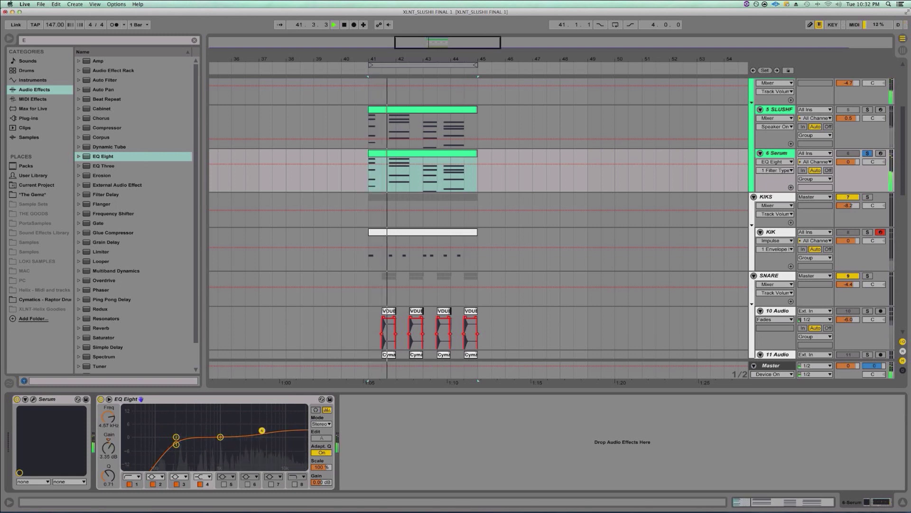
pyautogui.press('space')
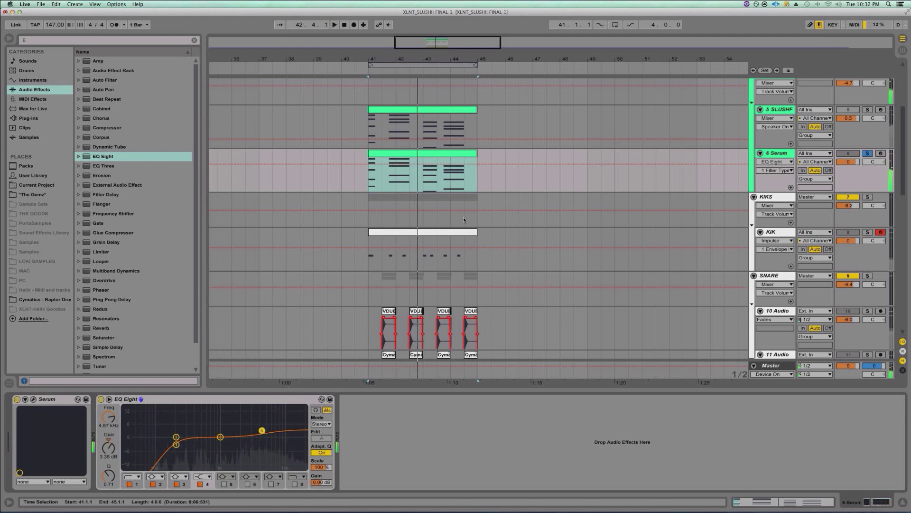
# Open the Serum editor on the 6 Serum track, audition the chords, and loop bars 41 to 45
pyautogui.click(34, 399)
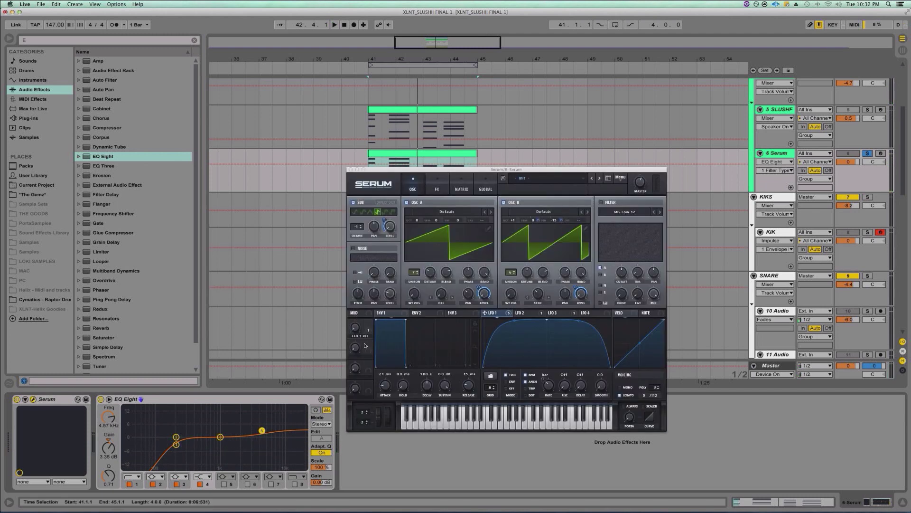
pyautogui.press('space')
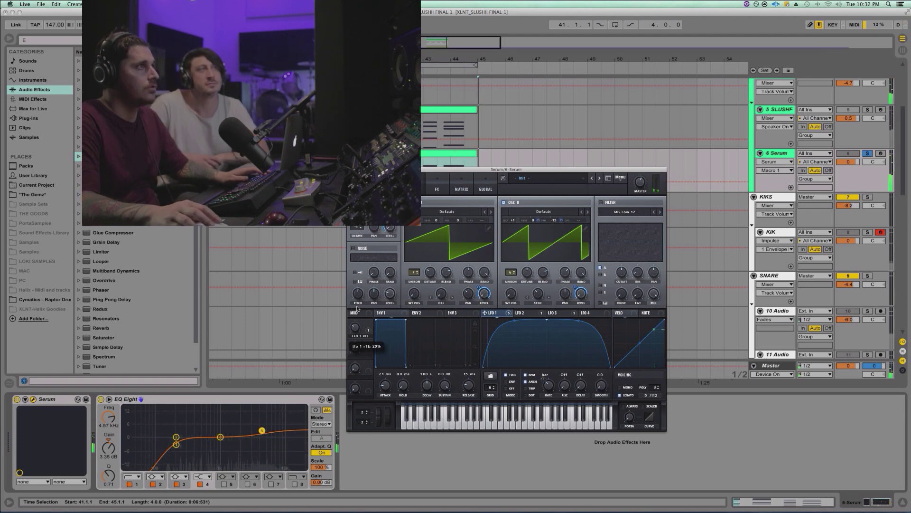
pyautogui.press('space')
pyautogui.press('super+l')
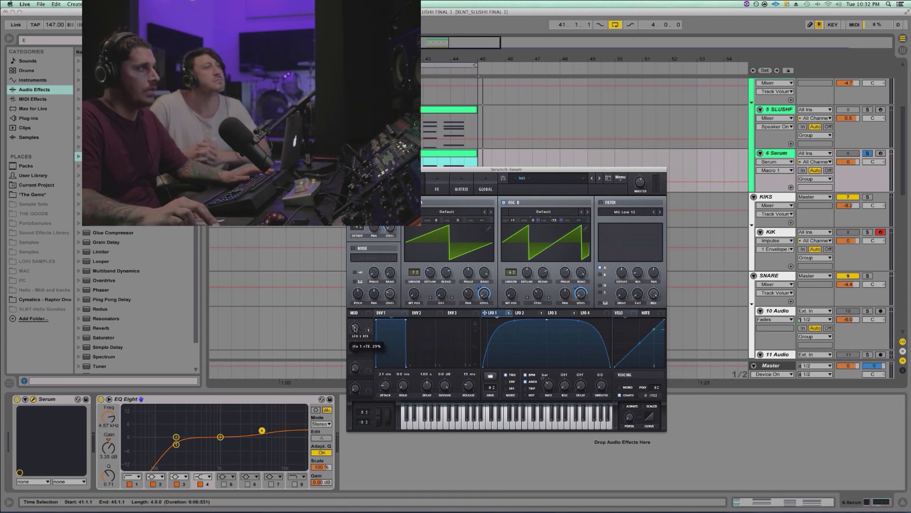
# Enable Serum's MG Low 18 filter with the oscillators routed through it and adjust its cutoff during playback
pyautogui.click(601, 202)
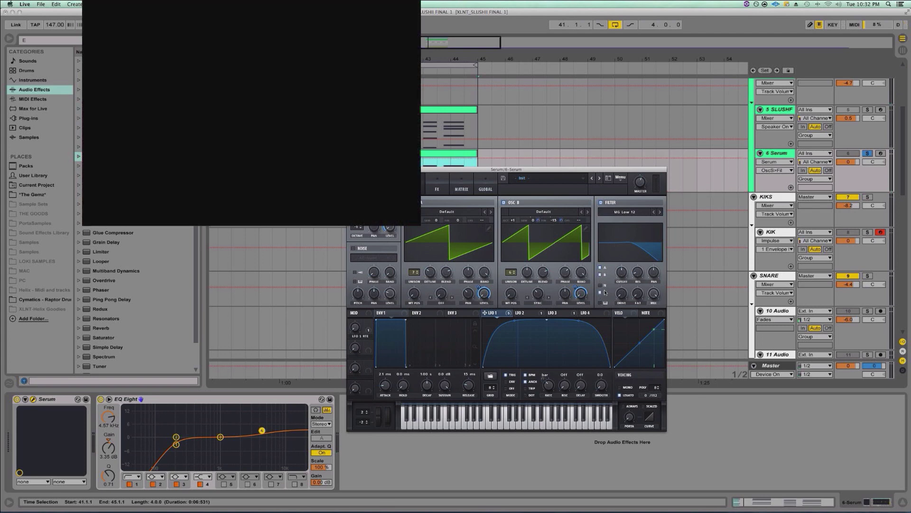
pyautogui.moveTo(622, 272); pyautogui.dragTo(621, 292)
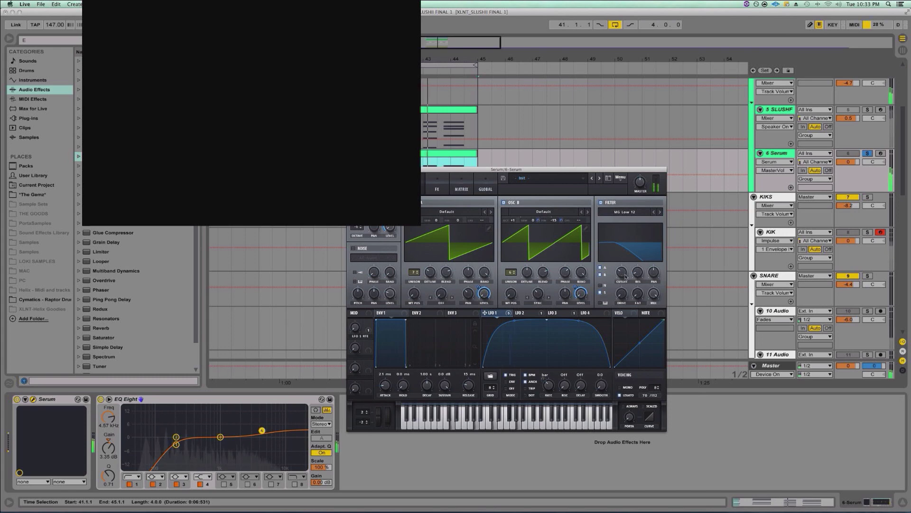
pyautogui.moveTo(622, 272); pyautogui.dragTo(624, 288)
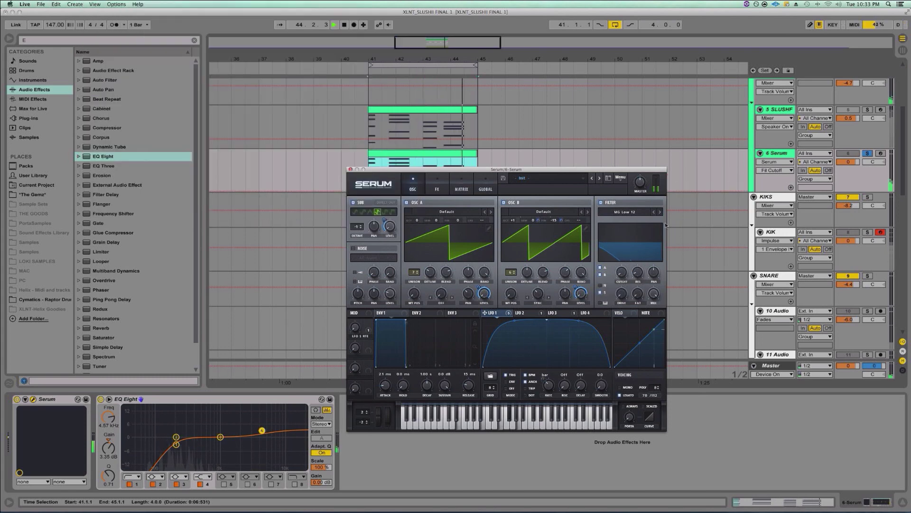
pyautogui.moveTo(618, 274); pyautogui.dragTo(613, 247)
# Adjust the reverb mix in Serum's effects and return to the oscillator page
pyautogui.click(443, 185)
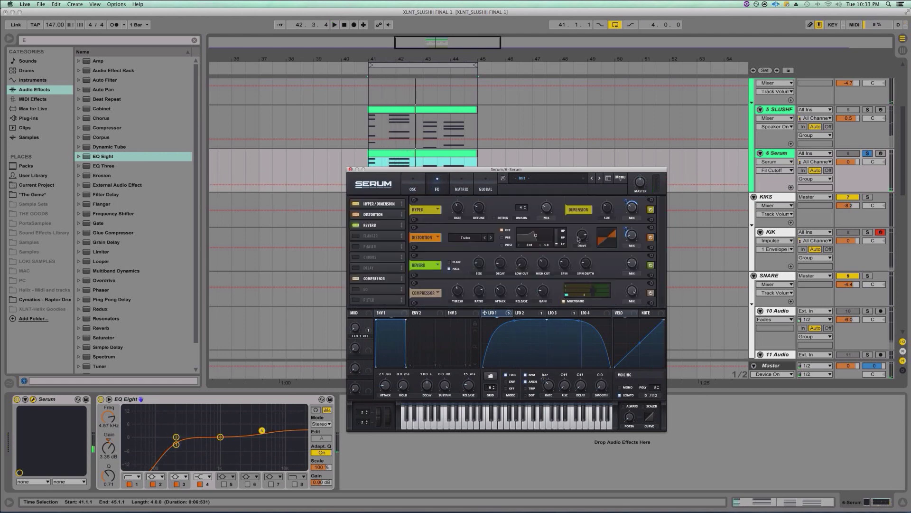
pyautogui.click(631, 268)
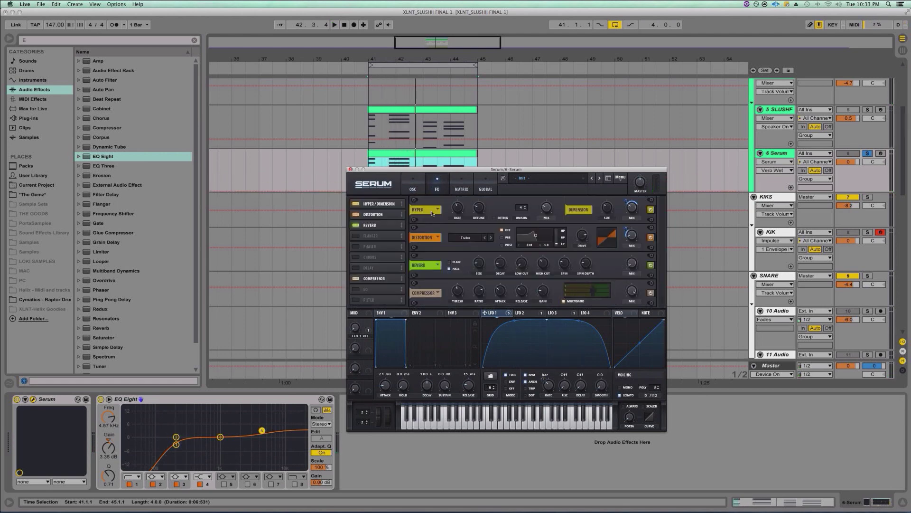
pyautogui.click(405, 186)
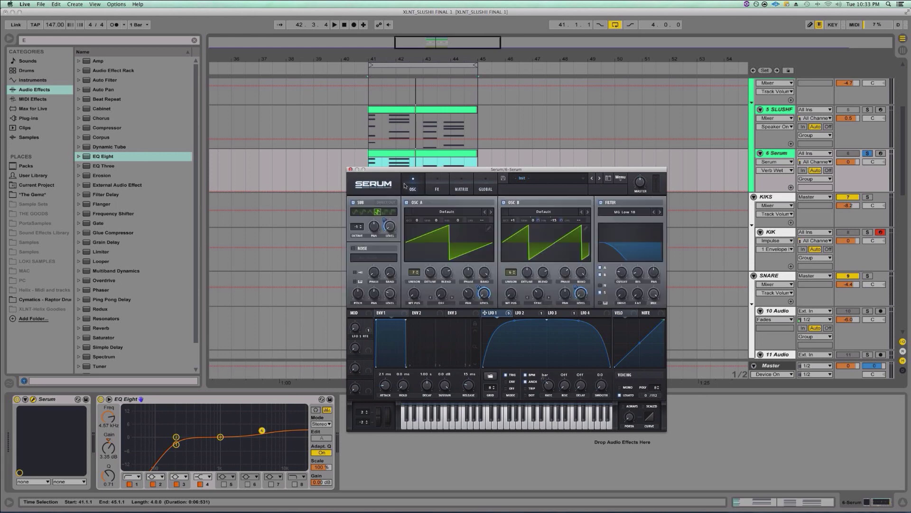
# Shift LFO 4's peak earlier, assign LFO 4 to the filter cutoff in Serum, and audition the modulation
pyautogui.click(590, 313)
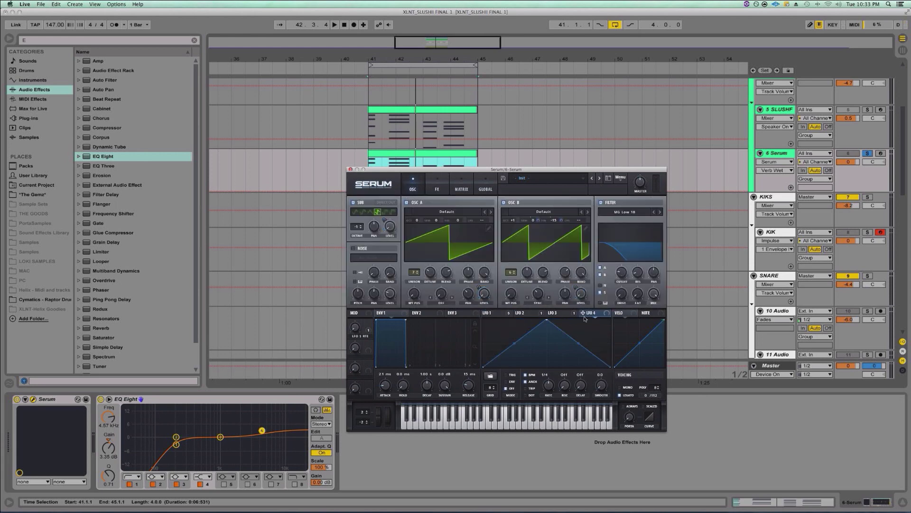
pyautogui.moveTo(534, 315); pyautogui.dragTo(513, 308)
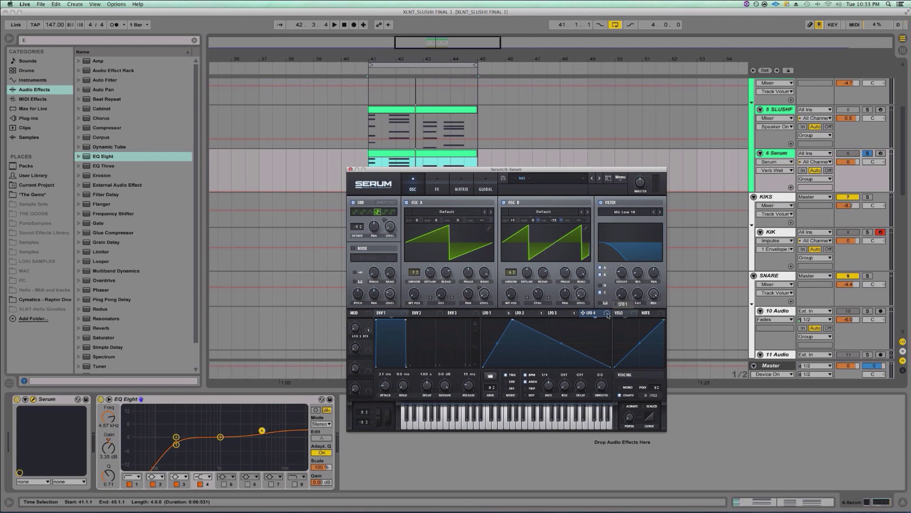
pyautogui.moveTo(621, 274); pyautogui.dragTo(621, 273)
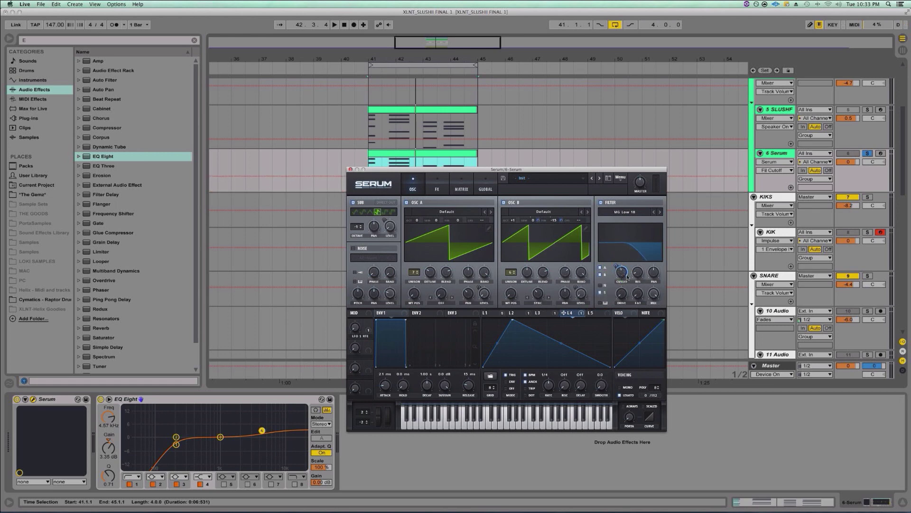
pyautogui.press('space')
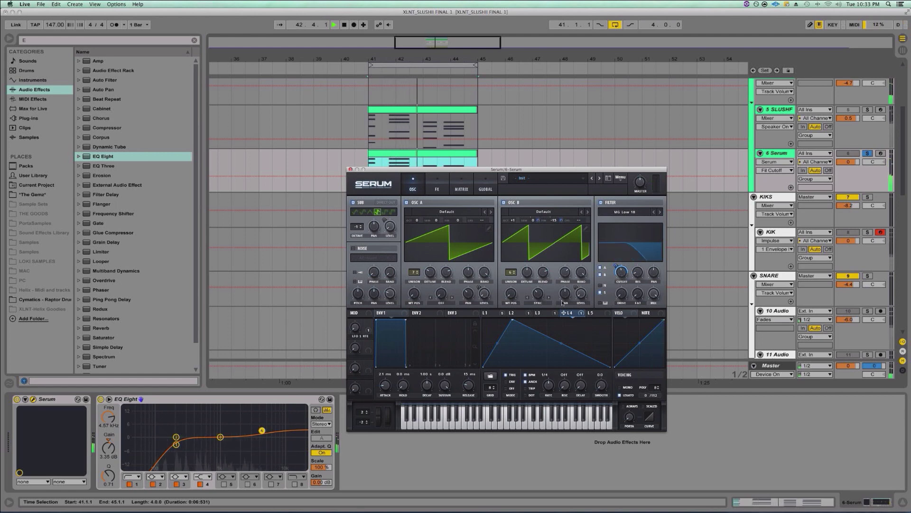
pyautogui.press('space')
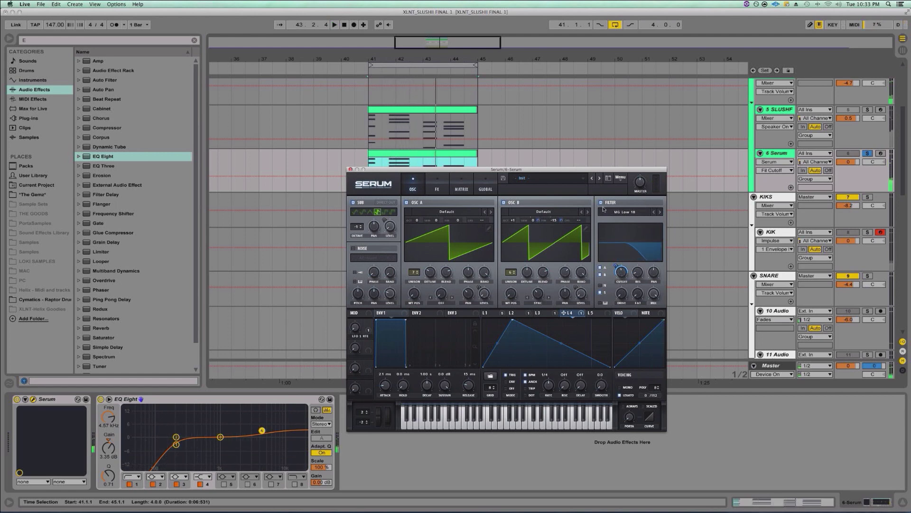
# Adjust the Dimension and compressor mixes, set the compressor gain to 3.9 dB in Serum's effects, and play the chords
pyautogui.click(435, 184)
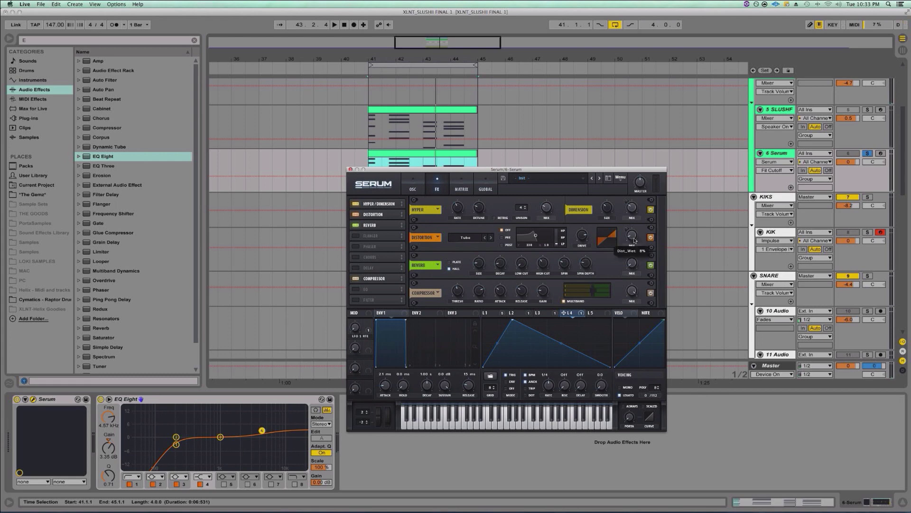
pyautogui.click(632, 207)
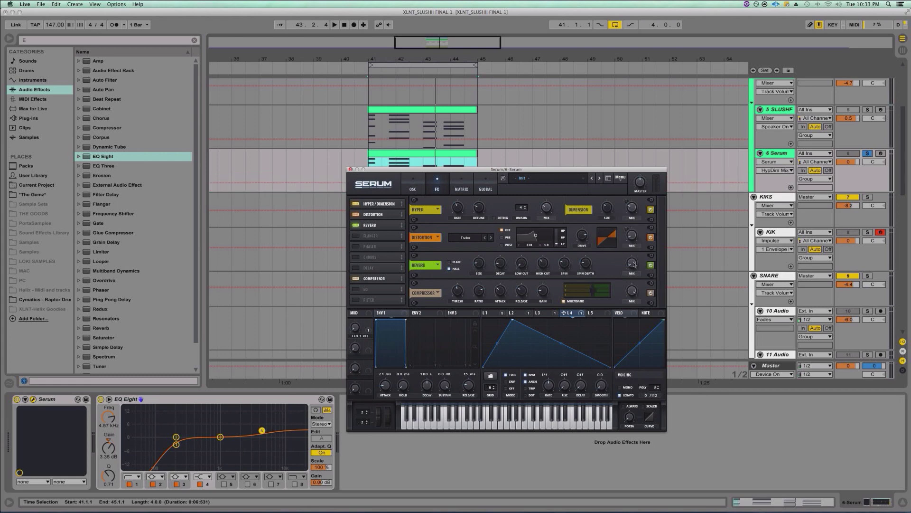
pyautogui.click(635, 291)
pyautogui.click(546, 292)
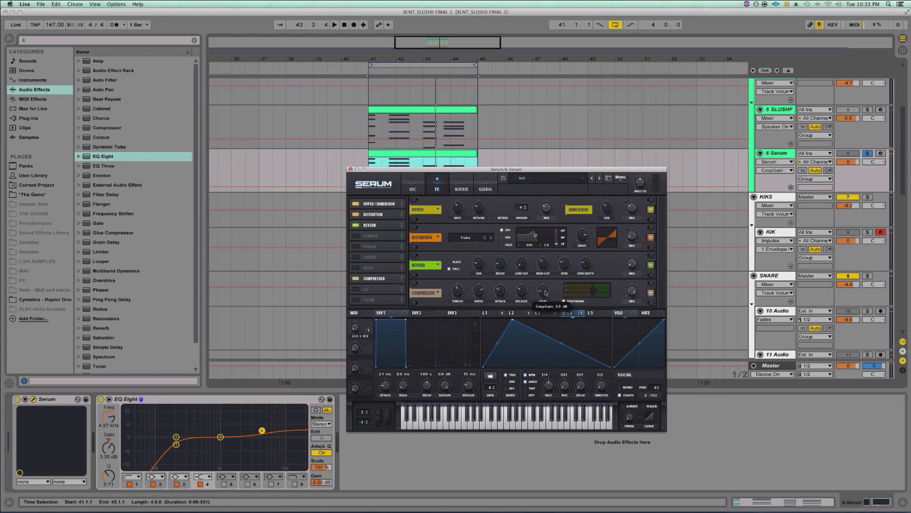
pyautogui.press('space')
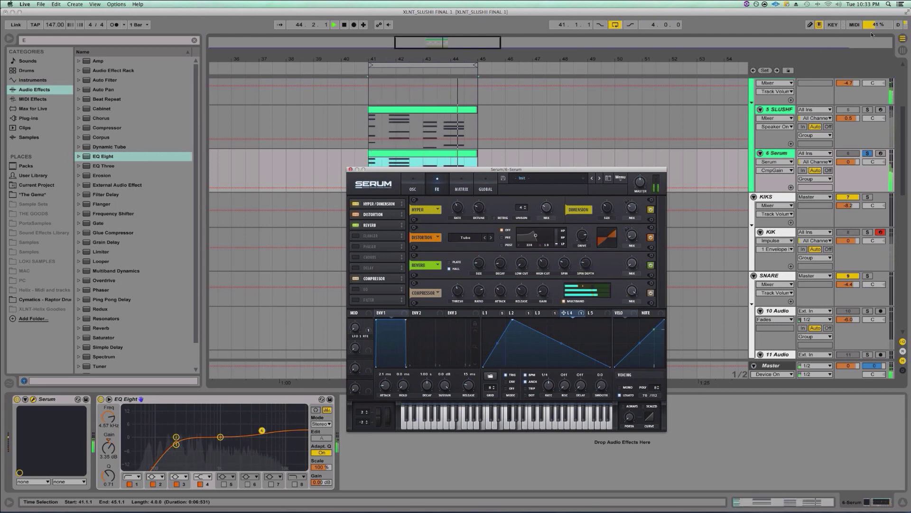
pyautogui.press('space')
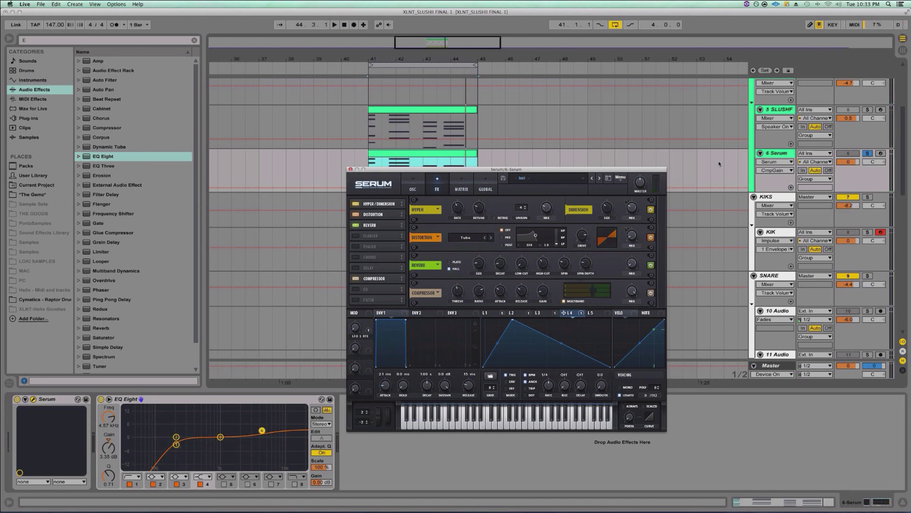
# Freeze the original 5 SLUSHFEST SAW track
pyautogui.click(776, 110)
pyautogui.rightClick(779, 110)
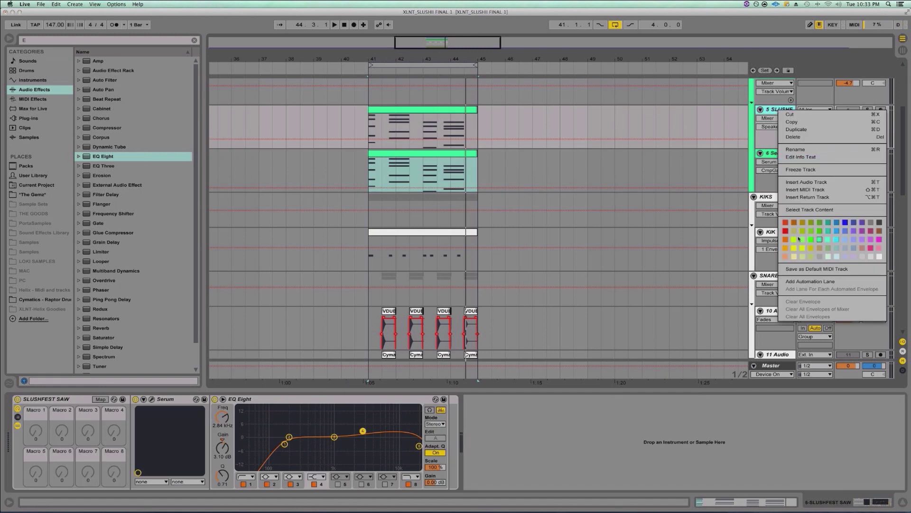
pyautogui.click(802, 170)
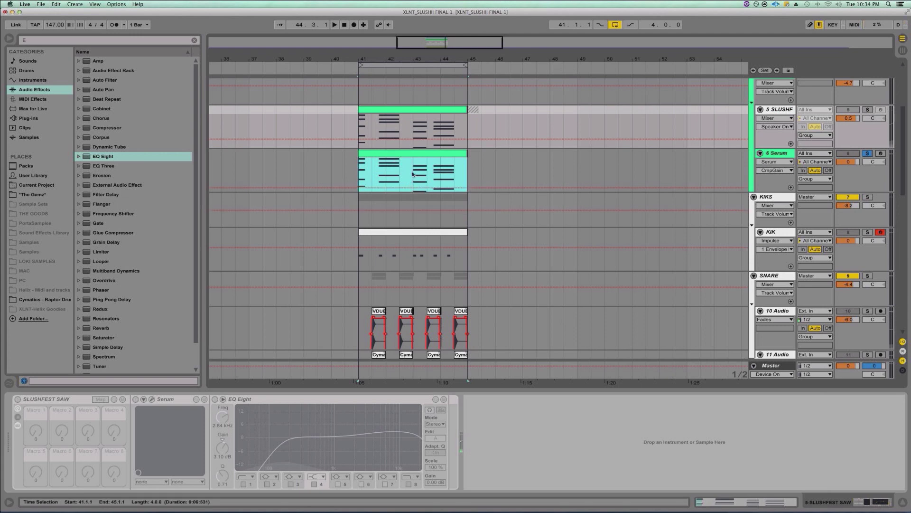
# Insert an audio track below the frozen 5 SLUSHFEST SAW track and copy the frozen chord clip onto it at bar 41
pyautogui.click(360, 133)
pyautogui.press('super+t')
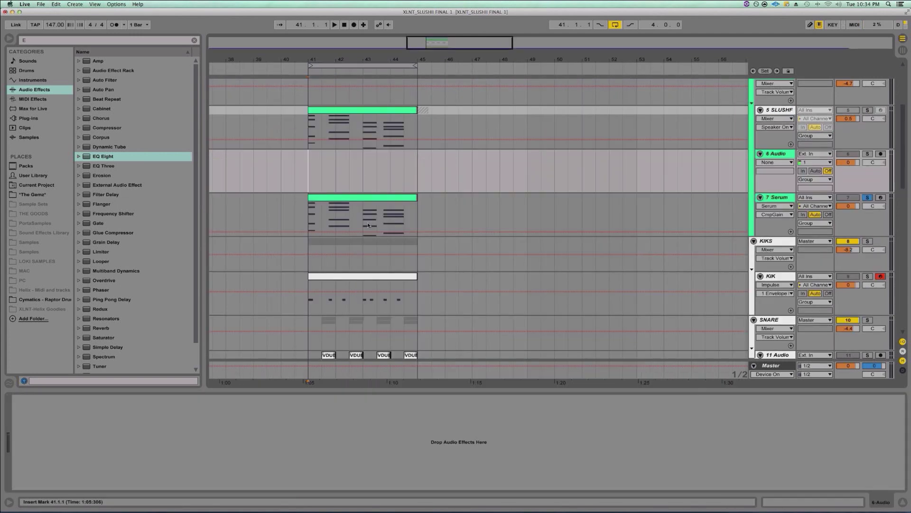
pyautogui.click(370, 111)
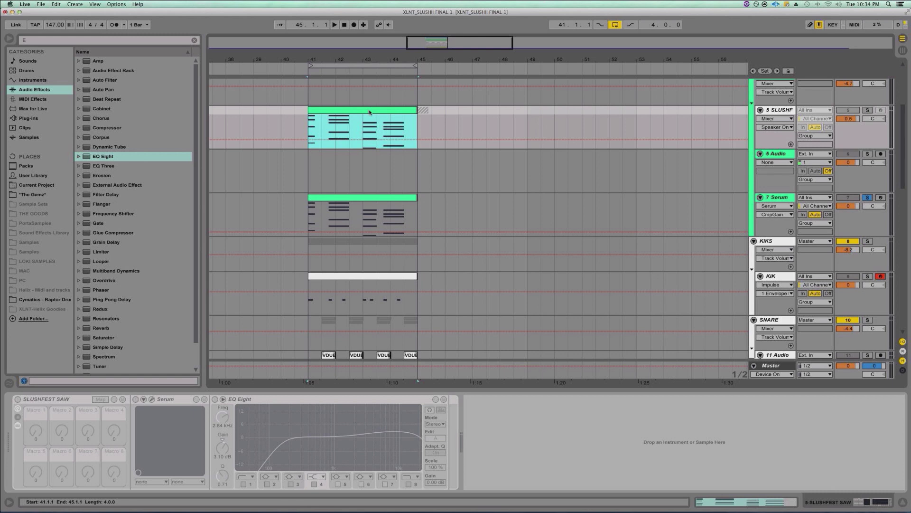
pyautogui.moveTo(370, 112); pyautogui.dragTo(385, 187)
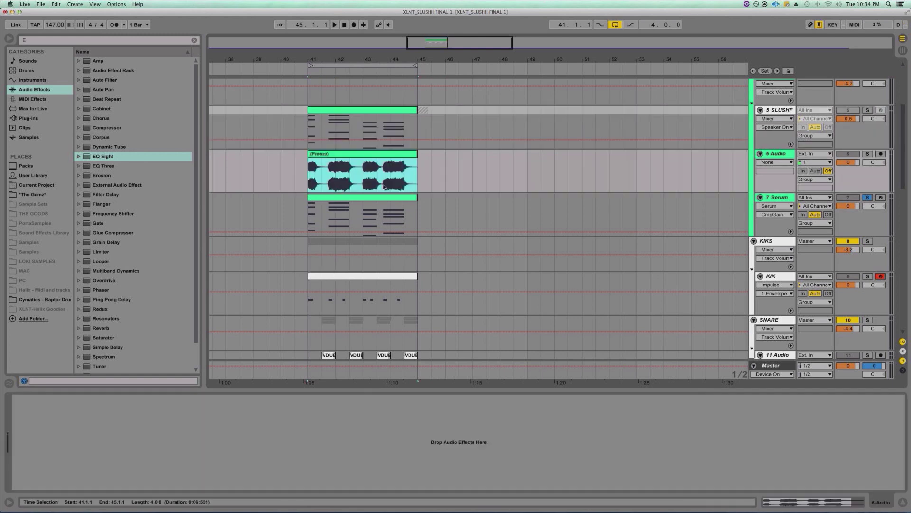
# Audition the frozen chord audio in solo and switch the solo to the 7 Serum track
pyautogui.click(867, 154)
pyautogui.press('space')
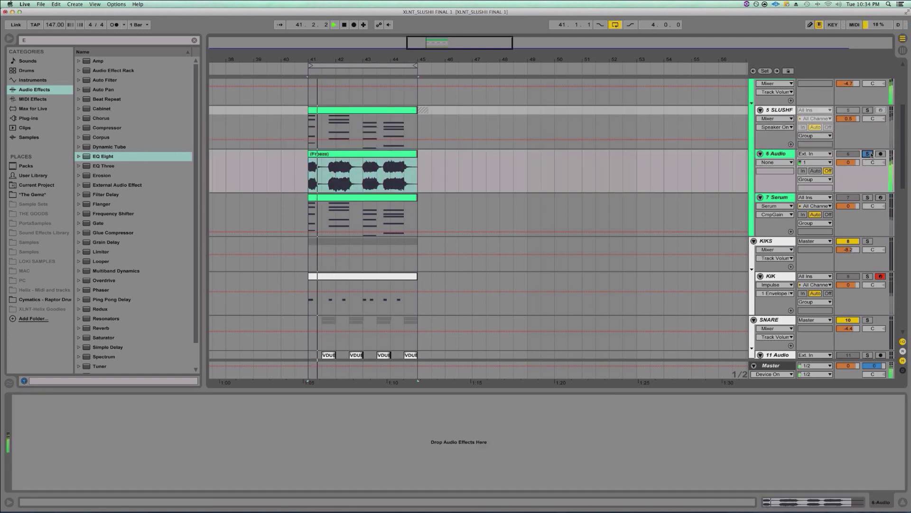
pyautogui.click(867, 154)
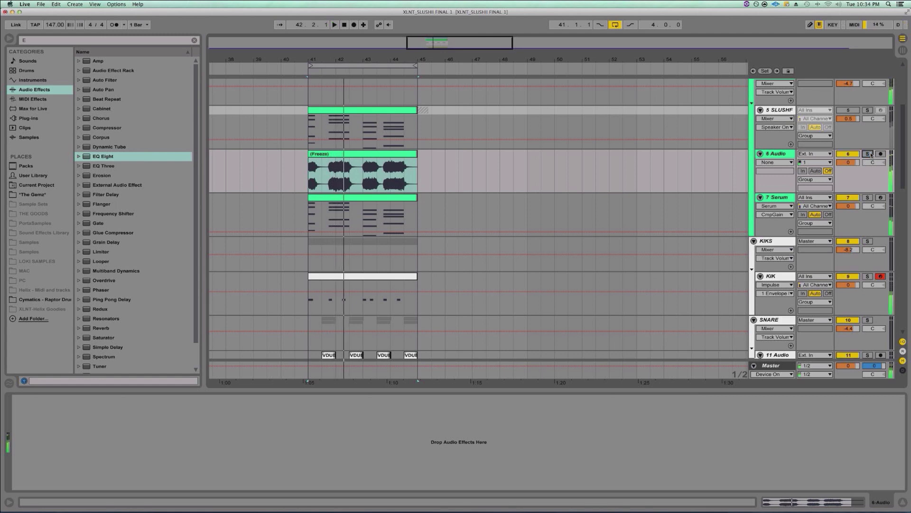
pyautogui.click(867, 197)
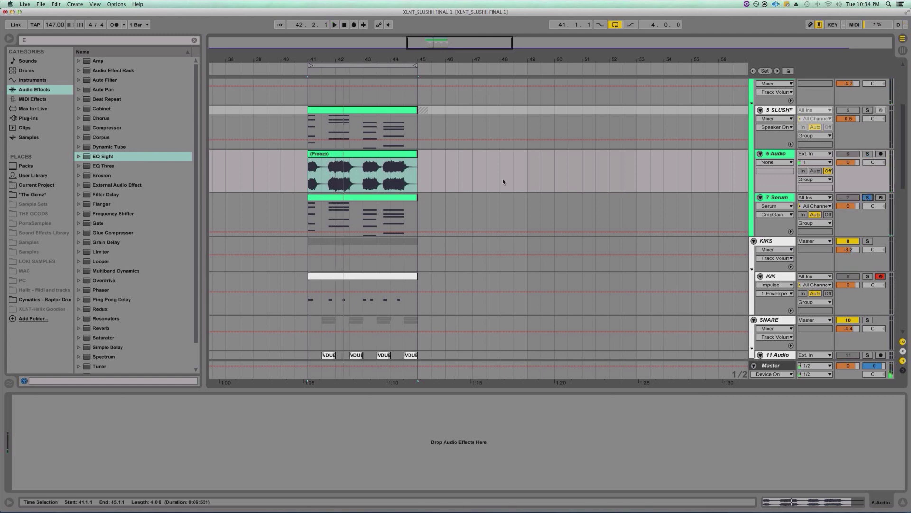
# Open the 7 Serum plug-in and adjust the compressor's mix and gain while the chords play
pyautogui.click(323, 203)
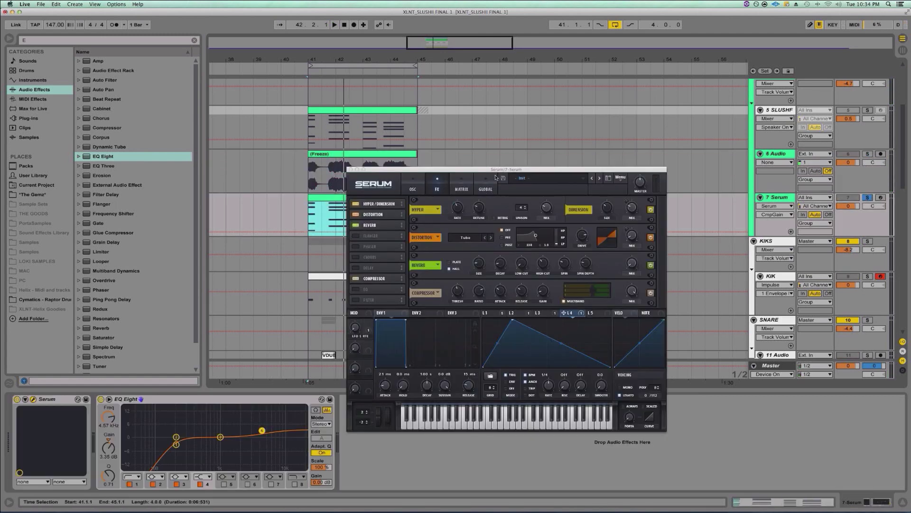
pyautogui.moveTo(488, 169); pyautogui.dragTo(390, 151)
pyautogui.press('space')
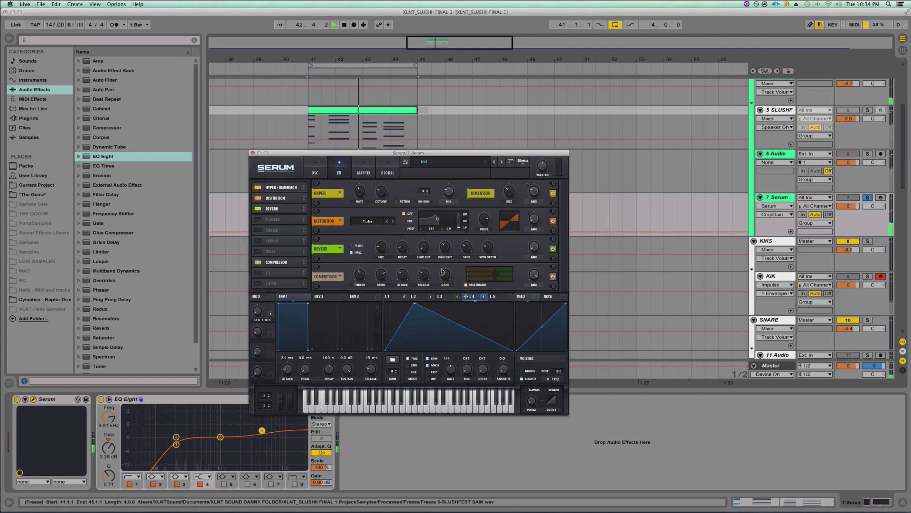
pyautogui.moveTo(534, 274); pyautogui.dragTo(530, 247)
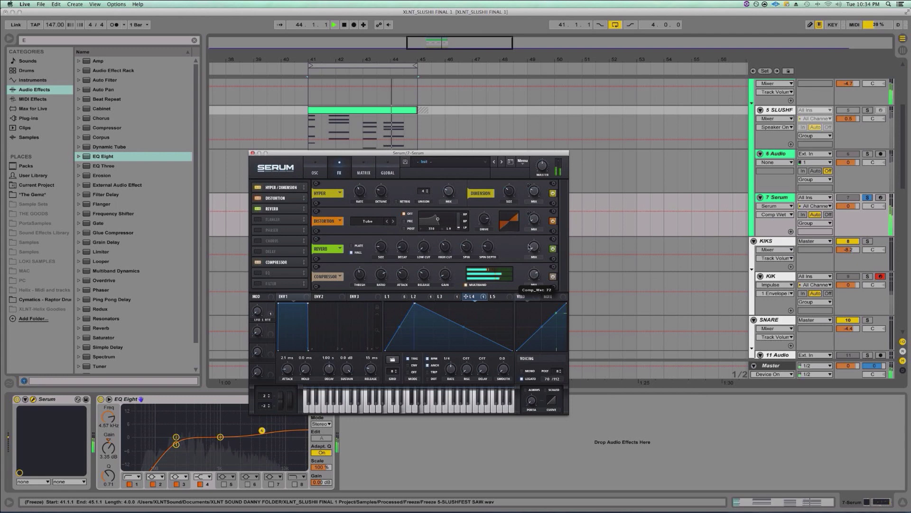
pyautogui.moveTo(445, 275); pyautogui.dragTo(446, 255)
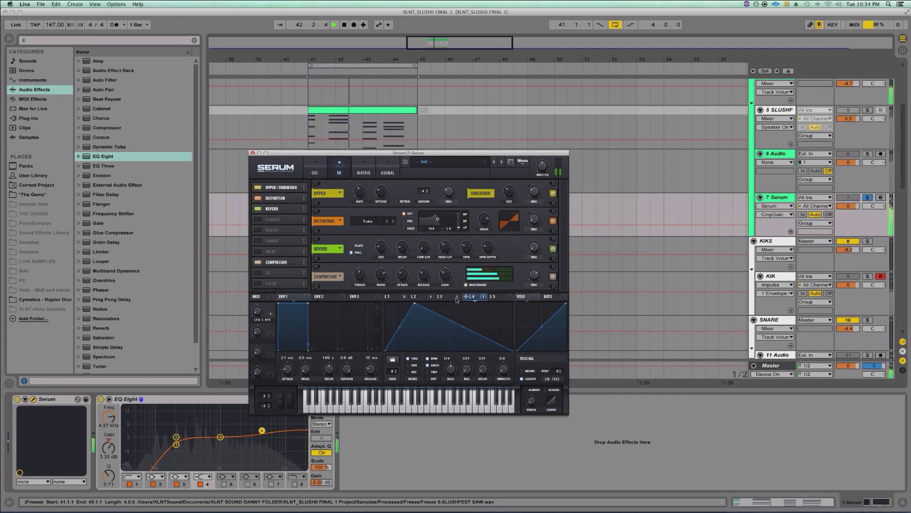
# Return to Serum's oscillator page and assign Macro 2 to LFO 4's rate, setting the modulation amount
pyautogui.click(315, 170)
pyautogui.press('space')
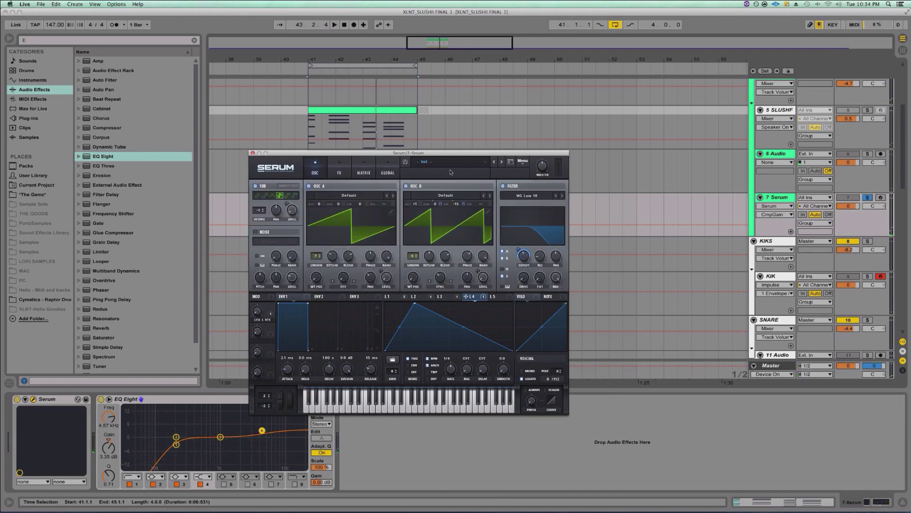
pyautogui.moveTo(436, 154); pyautogui.dragTo(450, 158)
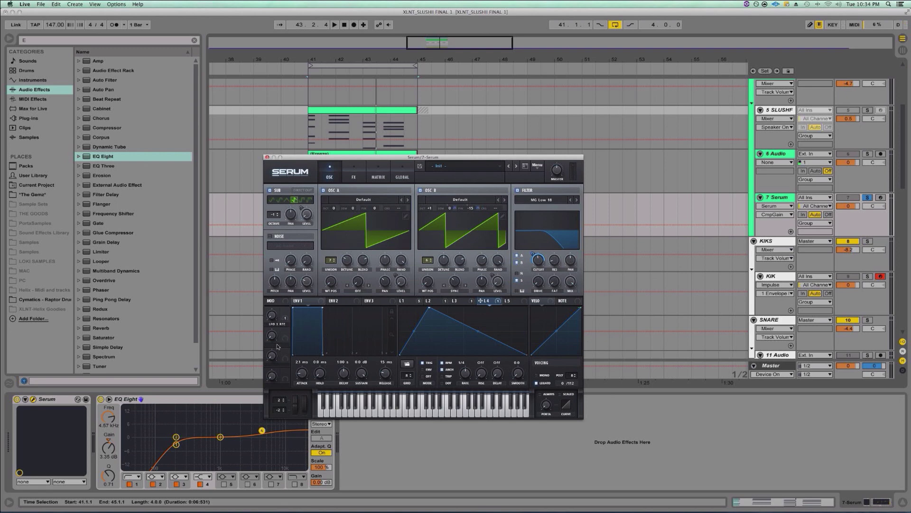
pyautogui.moveTo(285, 331); pyautogui.dragTo(468, 393)
pyautogui.moveTo(459, 372)
pyautogui.moveTo(458, 375); pyautogui.dragTo(460, 376)
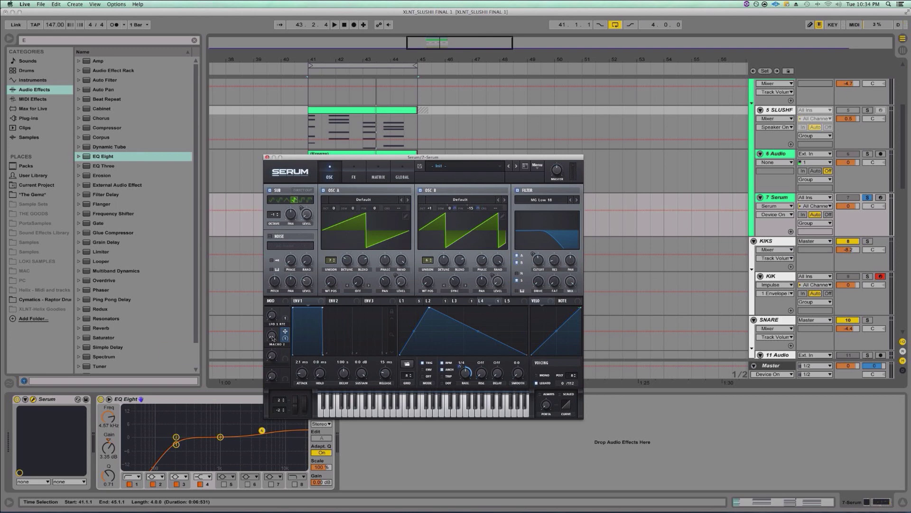
# Raise Macro 2 to speed up LFO 4 while auditioning the chords
pyautogui.press('space')
pyautogui.moveTo(273, 337); pyautogui.dragTo(279, 309)
pyautogui.press('space')
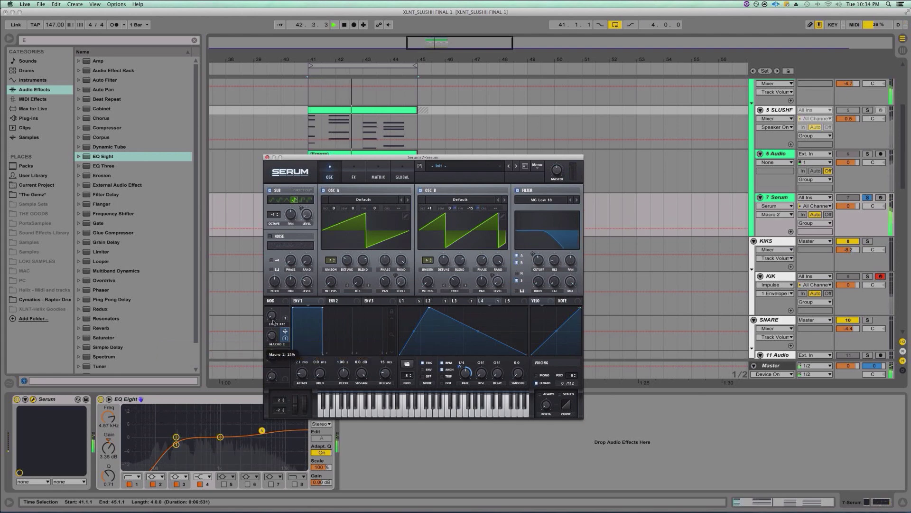
pyautogui.moveTo(460, 376)
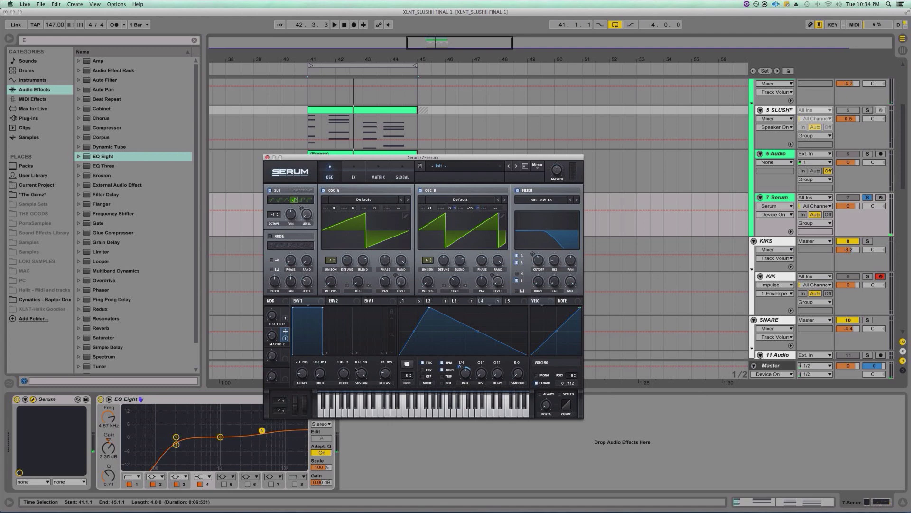
pyautogui.press('space')
pyautogui.moveTo(272, 338); pyautogui.dragTo(273, 326)
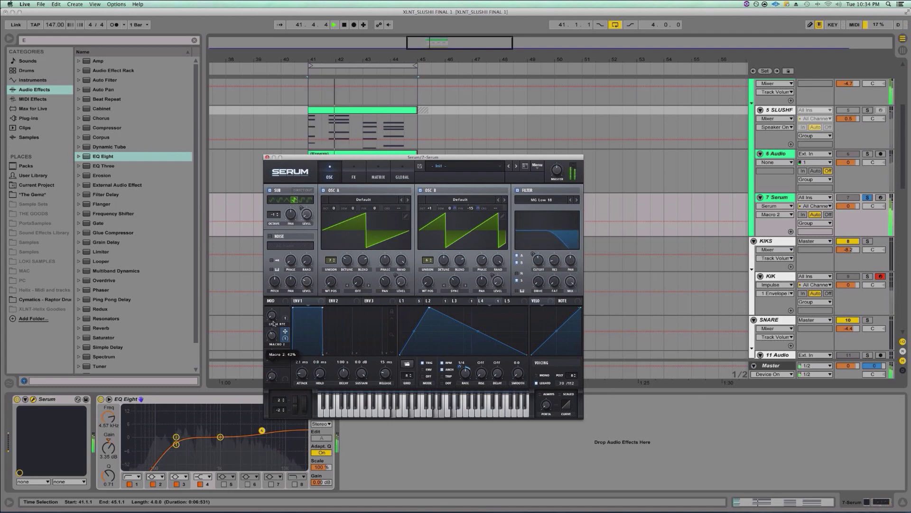
pyautogui.press('space')
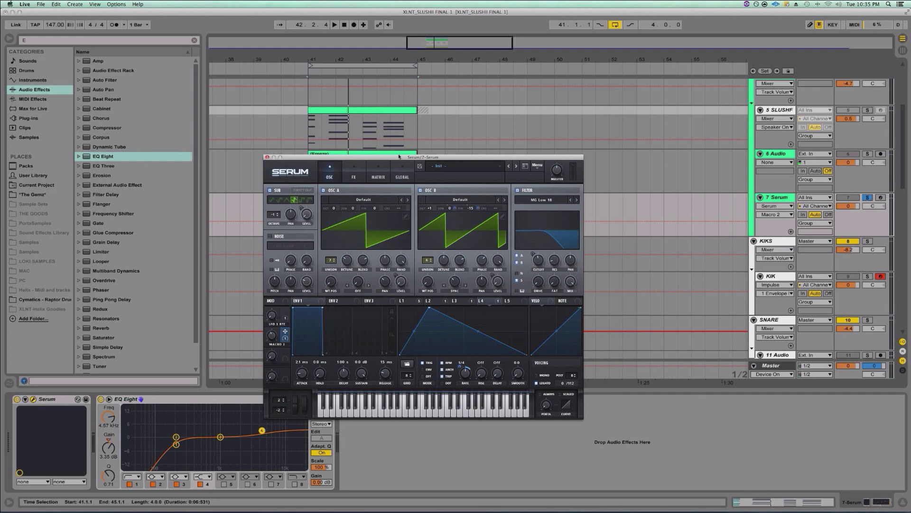
# Unsolo the 7 Serum track and turn off the REF track
pyautogui.moveTo(399, 156); pyautogui.dragTo(531, 136)
pyautogui.click(876, 195)
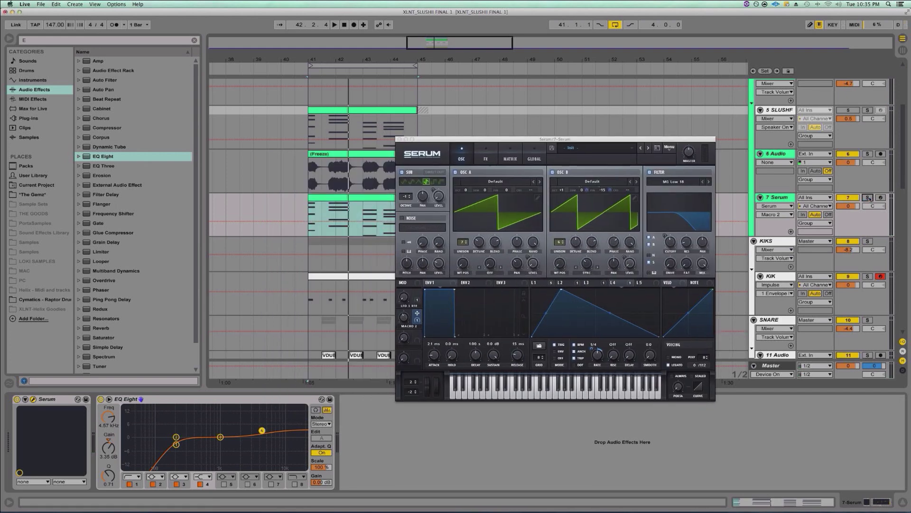
pyautogui.scroll(-5, 869, 198)
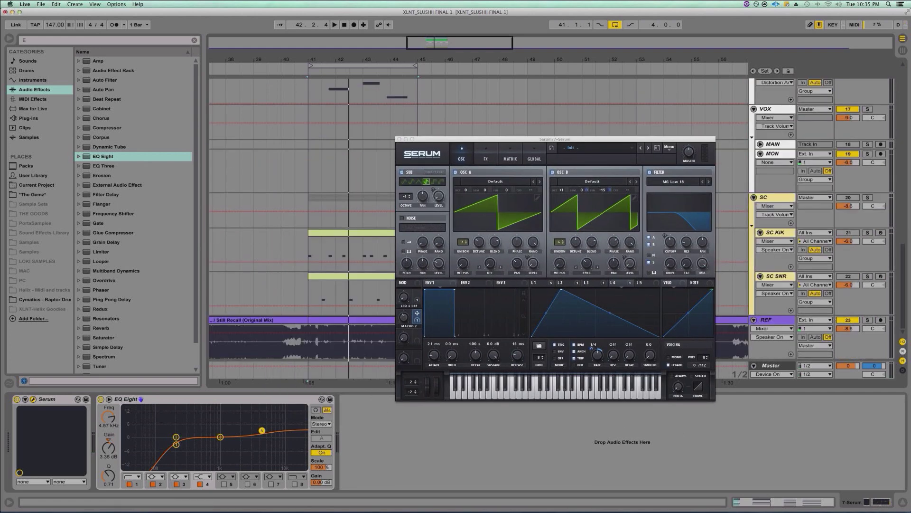
pyautogui.click(845, 322)
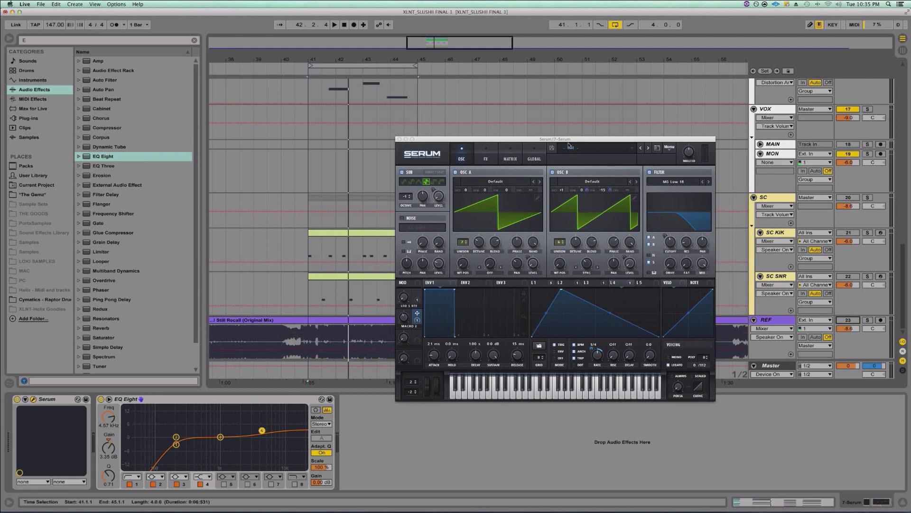
pyautogui.scroll(10, 786, 214)
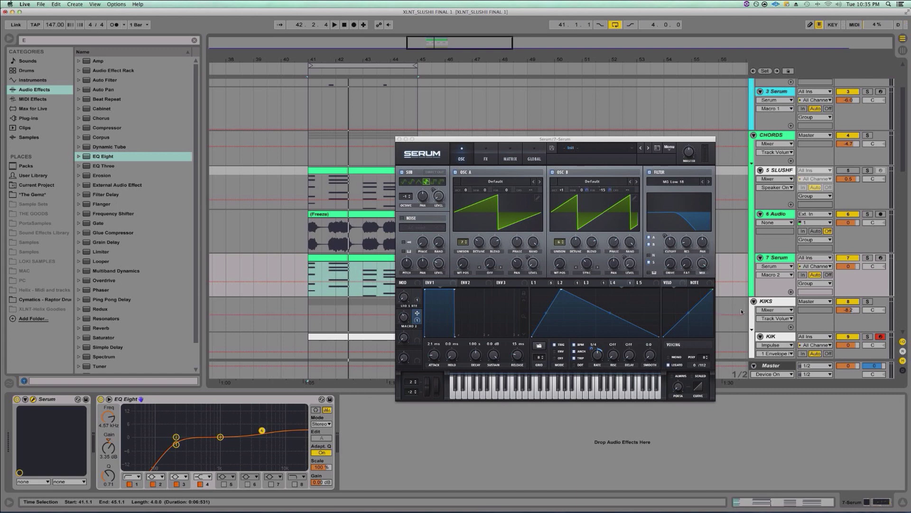
# Mute the XLNT SLU lead track and play the chords with the remaining tracks
pyautogui.press('space')
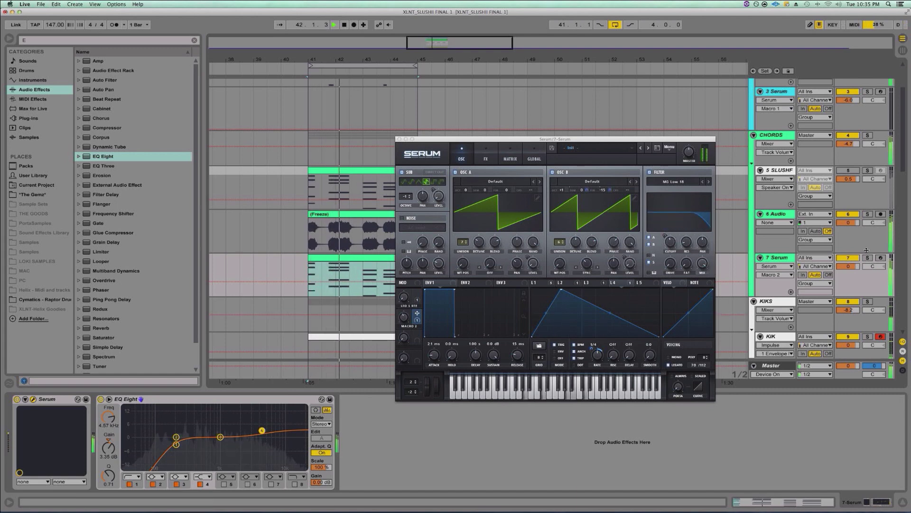
pyautogui.scroll(3, 850, 190)
pyautogui.press('space')
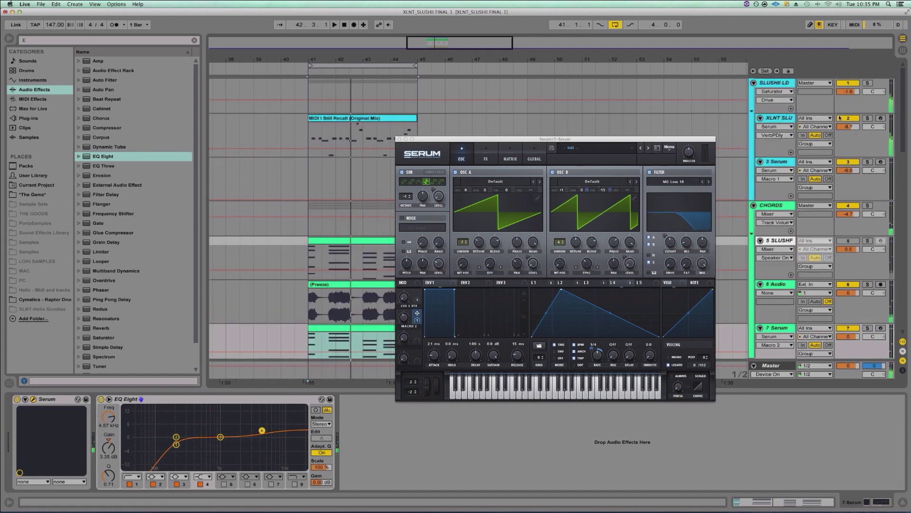
pyautogui.click(840, 118)
pyautogui.press('space')
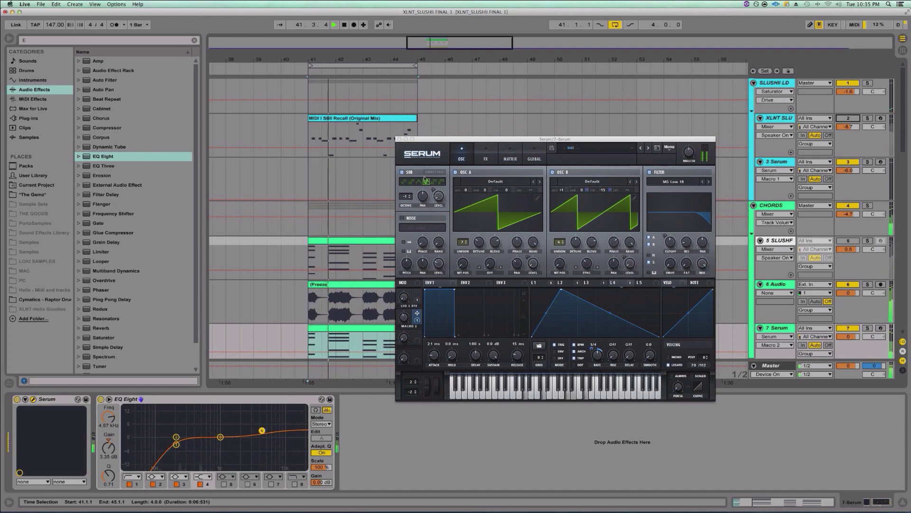
# Fine-tune Serum's filter cutoff and Macro 2 while the loop plays
pyautogui.scroll(-5, 866, 212)
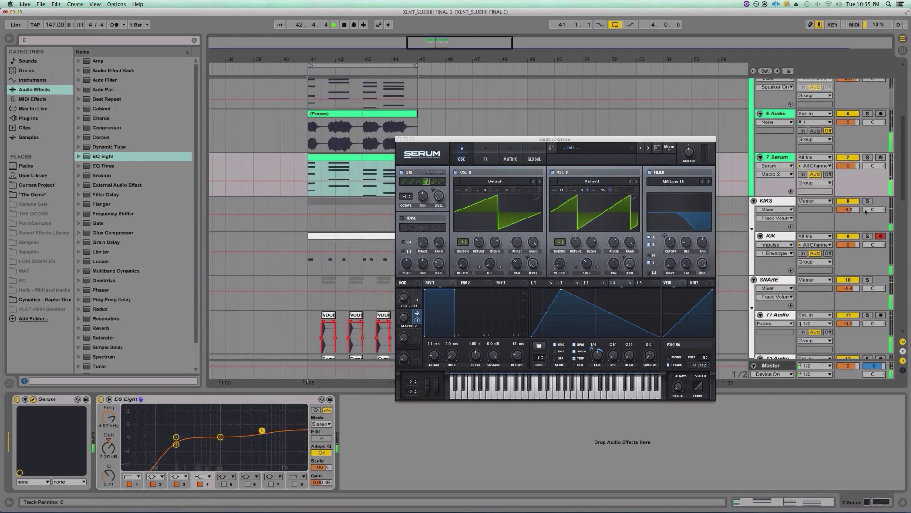
pyautogui.moveTo(670, 240); pyautogui.dragTo(671, 243)
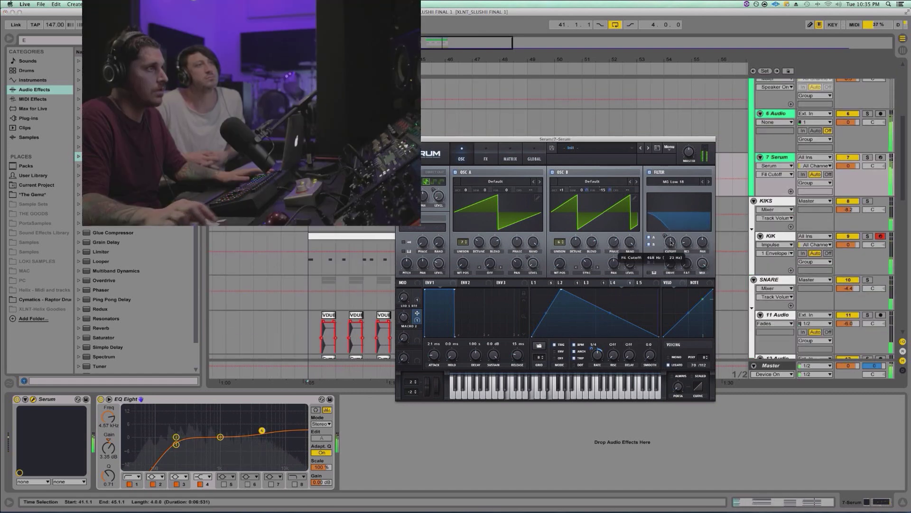
pyautogui.moveTo(404, 317); pyautogui.dragTo(404, 317)
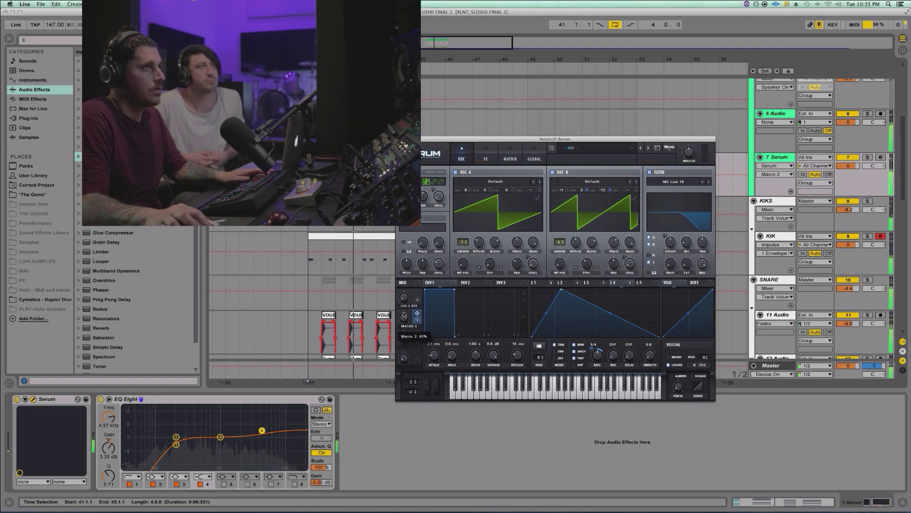
pyautogui.click(689, 152)
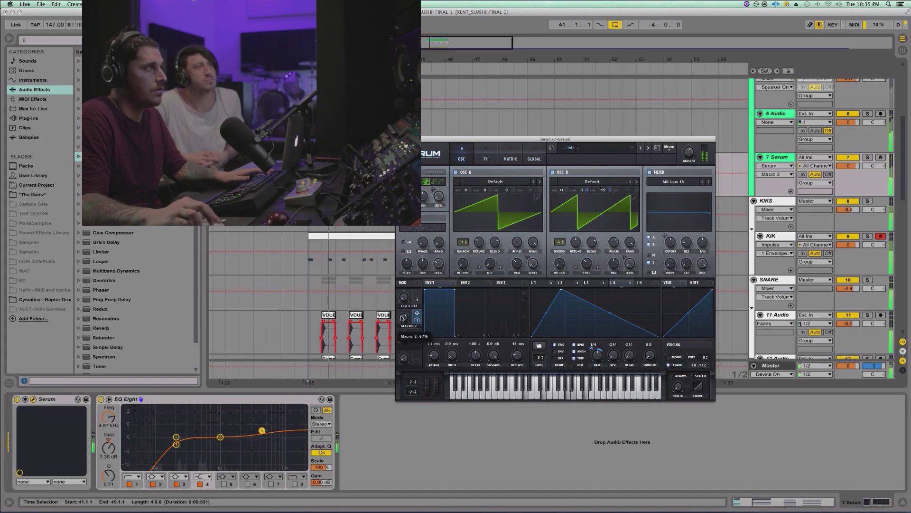
pyautogui.moveTo(404, 317); pyautogui.dragTo(409, 337)
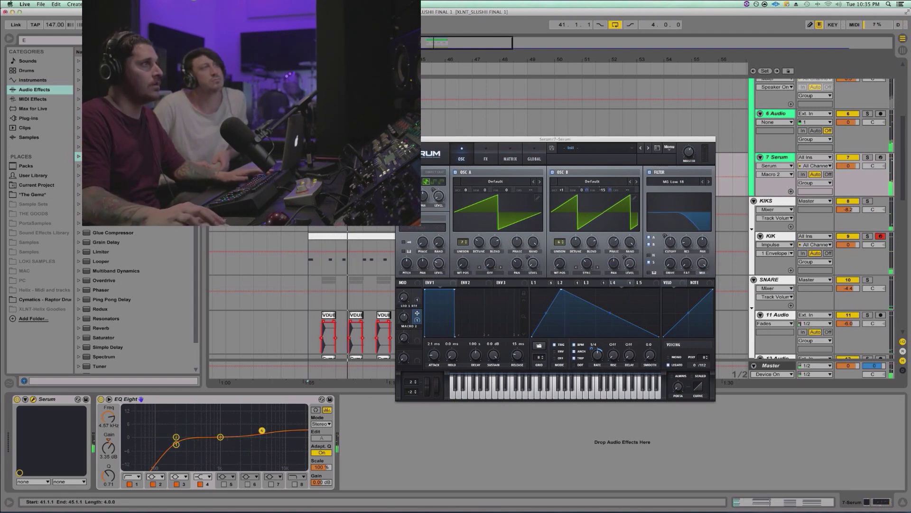
# Open the 7 Serum chord clip, extend all of its notes with Legato, and play the result
pyautogui.moveTo(424, 143); pyautogui.dragTo(561, 140)
pyautogui.hotkey('shift', 'Tab')
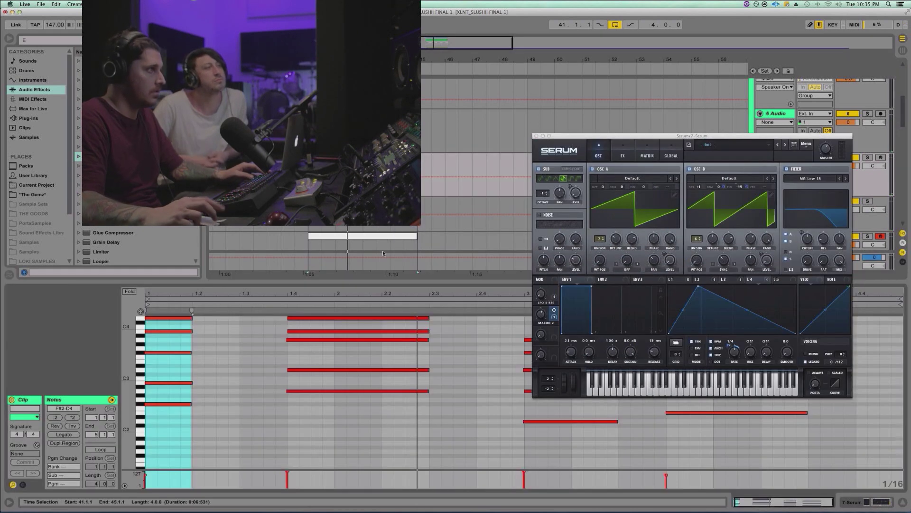
pyautogui.click(295, 330)
pyautogui.press('super+a')
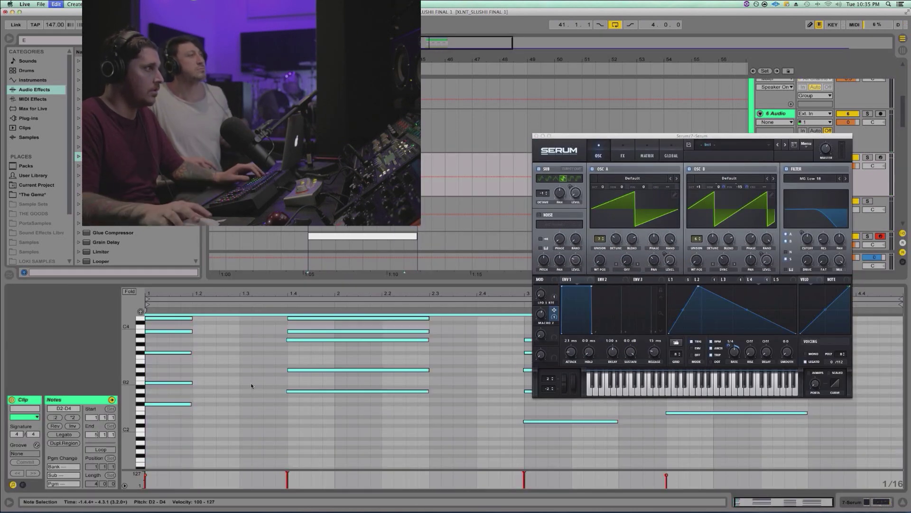
pyautogui.click(63, 435)
pyautogui.press('space')
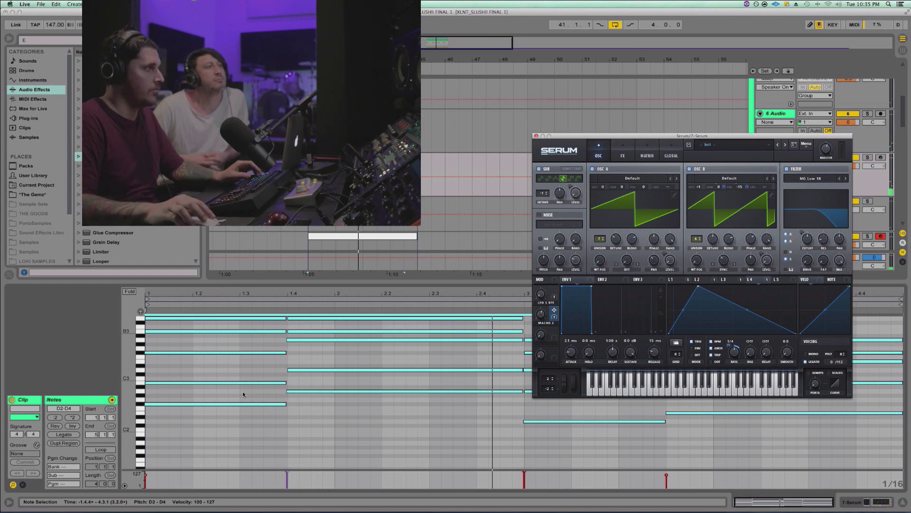
# Shorten all the chord notes by three sixteenths to leave gaps between chords, and play them back
pyautogui.press('super+a')
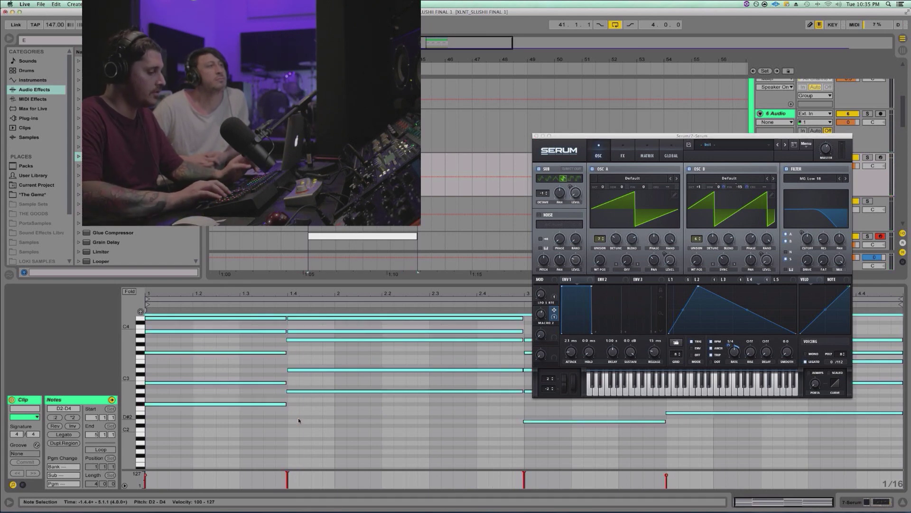
pyautogui.hotkey('shift', 'Left')
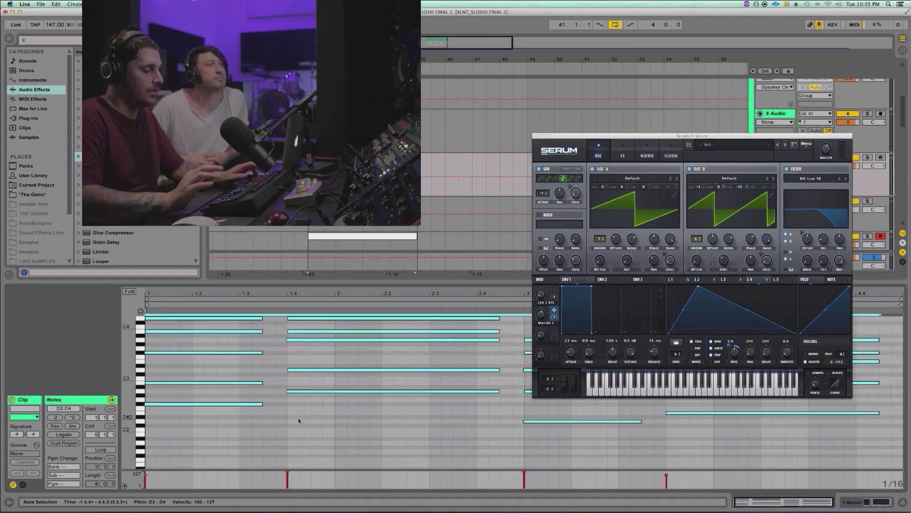
pyautogui.press('space')
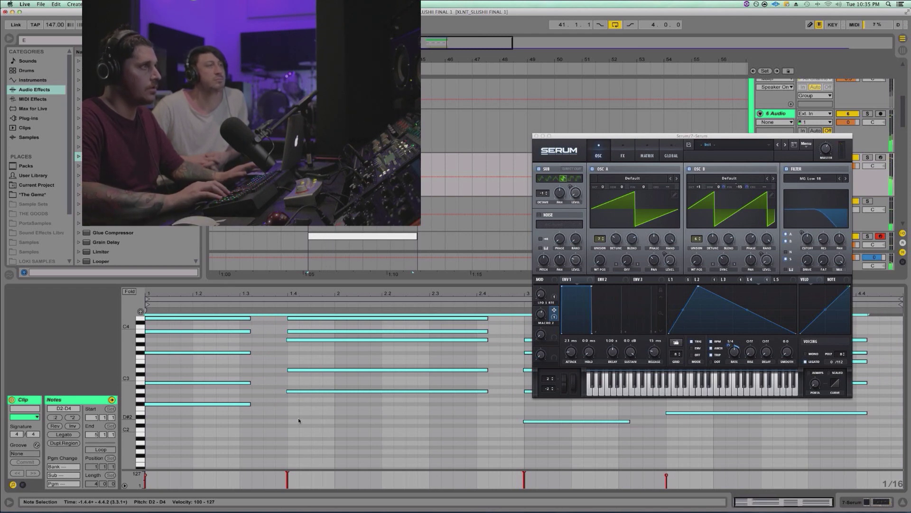
# Play the shortened chords and fine-tune Serum's Macro 2 between playbacks
pyautogui.hotkey('shift', 'Left')
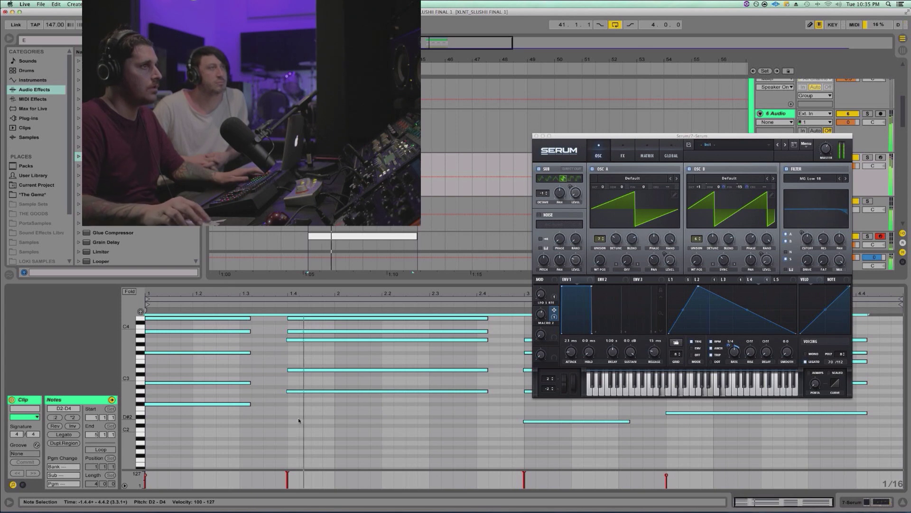
pyautogui.press('space')
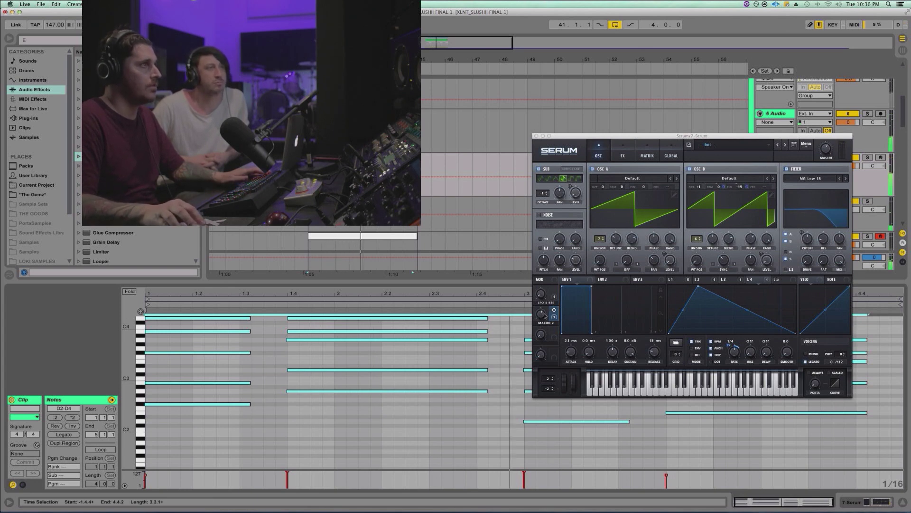
pyautogui.click(543, 316)
pyautogui.press('space')
pyautogui.moveTo(544, 315); pyautogui.dragTo(543, 317)
pyautogui.press('space')
# Show Macro 2 automation for Serum on the 7 Serum track in its own lane and turn on Draw Mode
pyautogui.moveTo(730, 136); pyautogui.dragTo(706, 217)
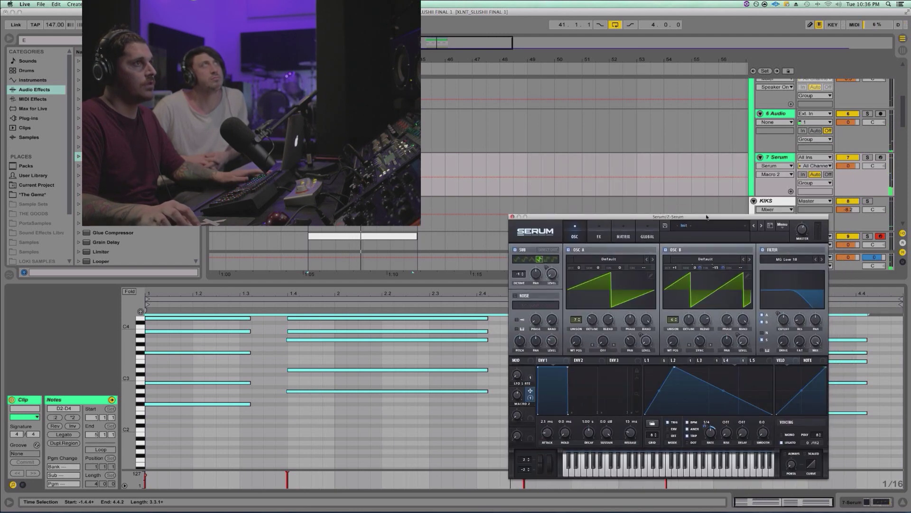
pyautogui.click(791, 191)
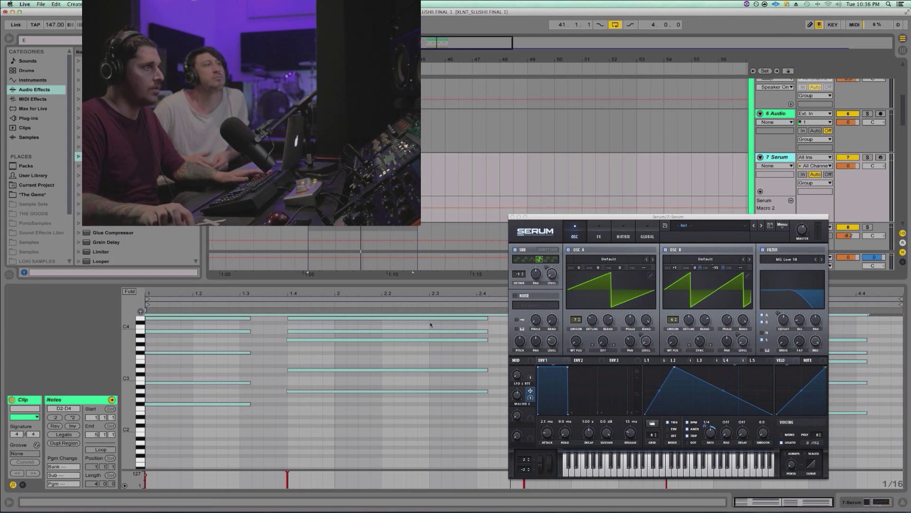
pyautogui.click(508, 385)
pyautogui.click(517, 395)
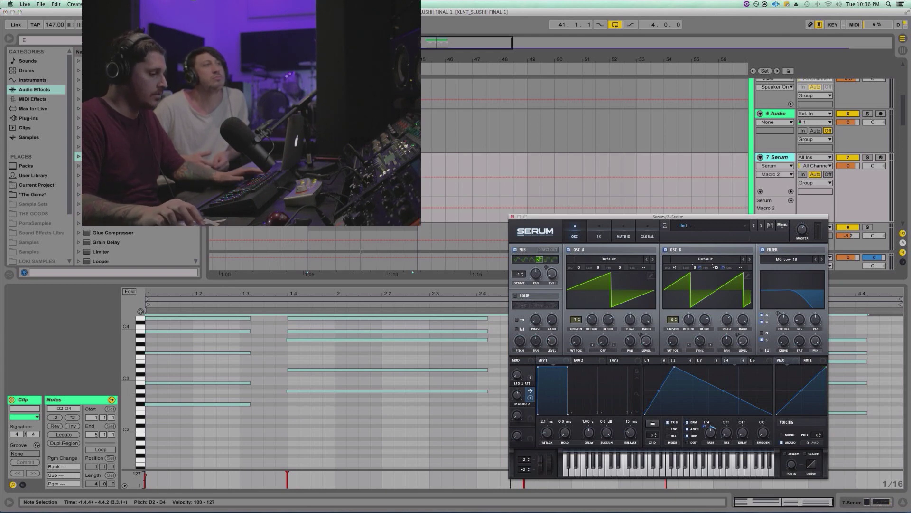
pyautogui.press('b')
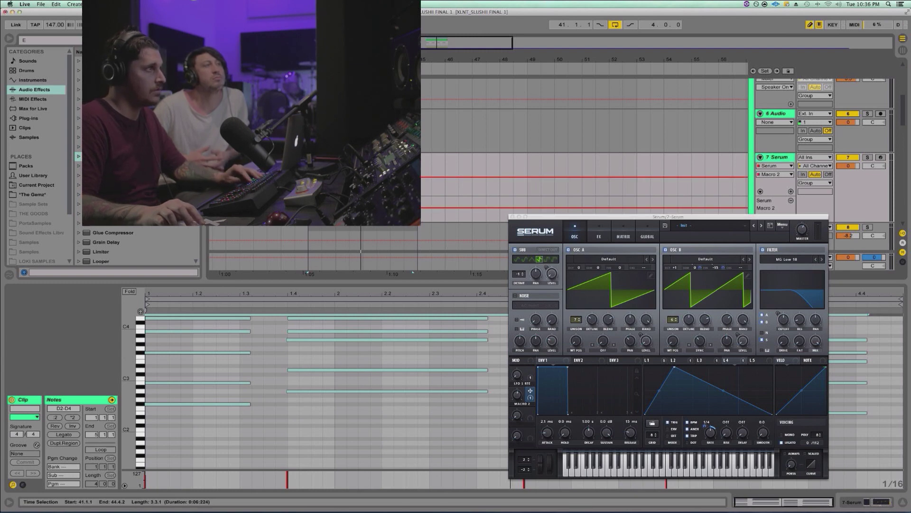
# Play back the four-bar chord loop in the arrangement
pyautogui.press('space')
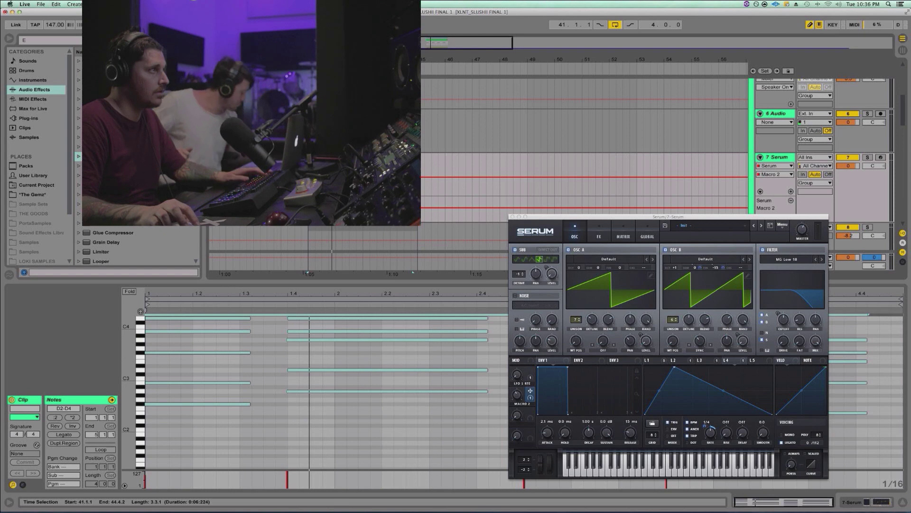
pyautogui.press('space')
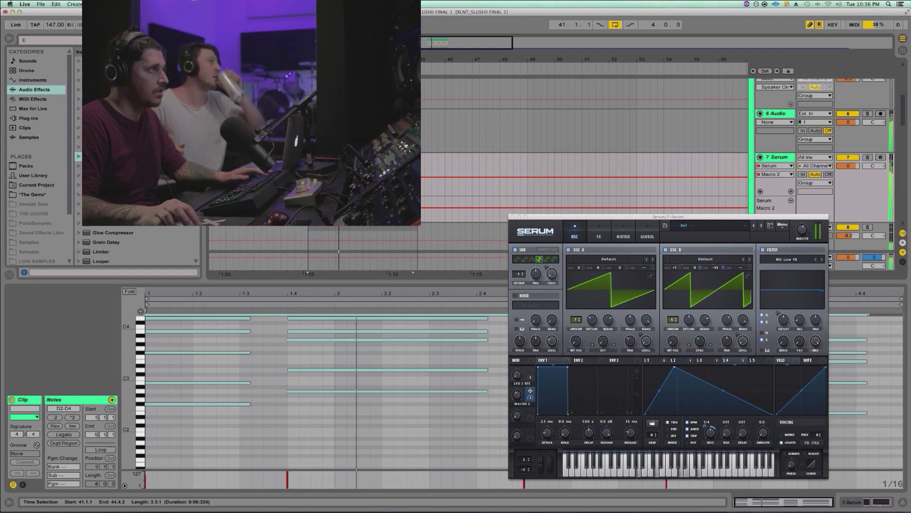
pyautogui.press('space')
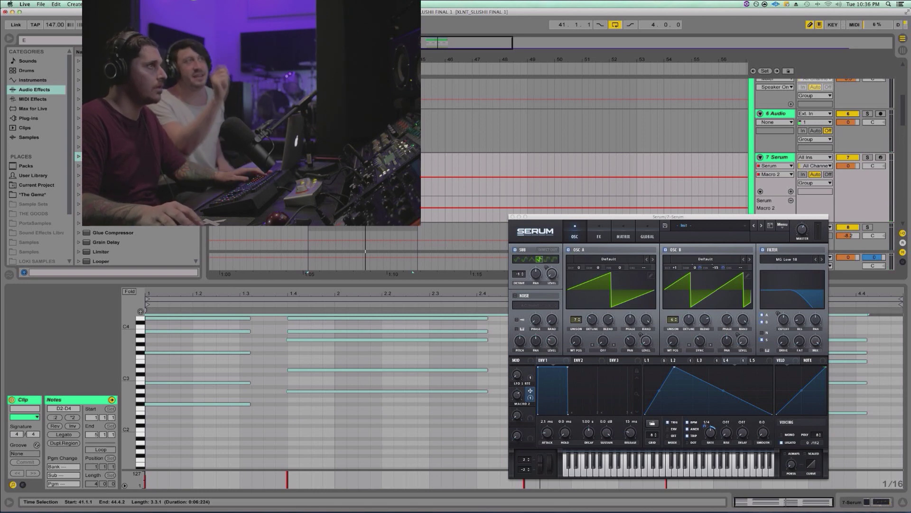
pyautogui.press('+')
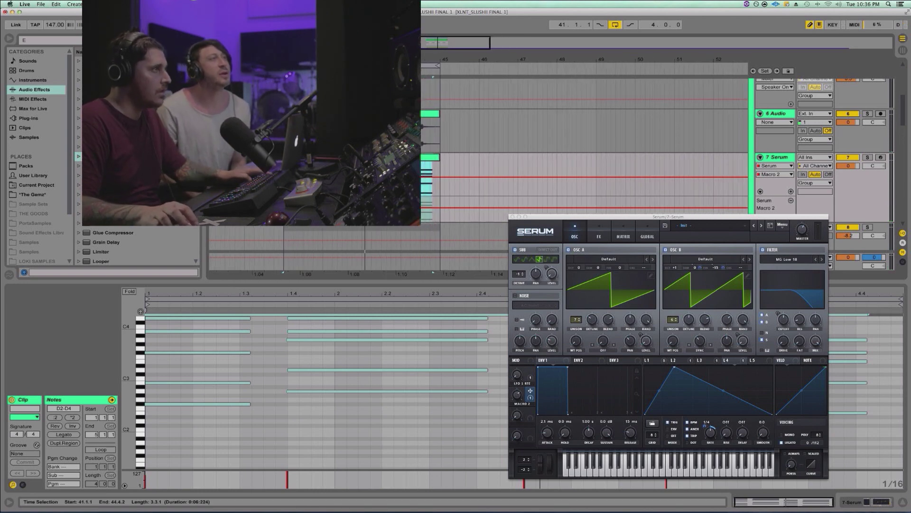
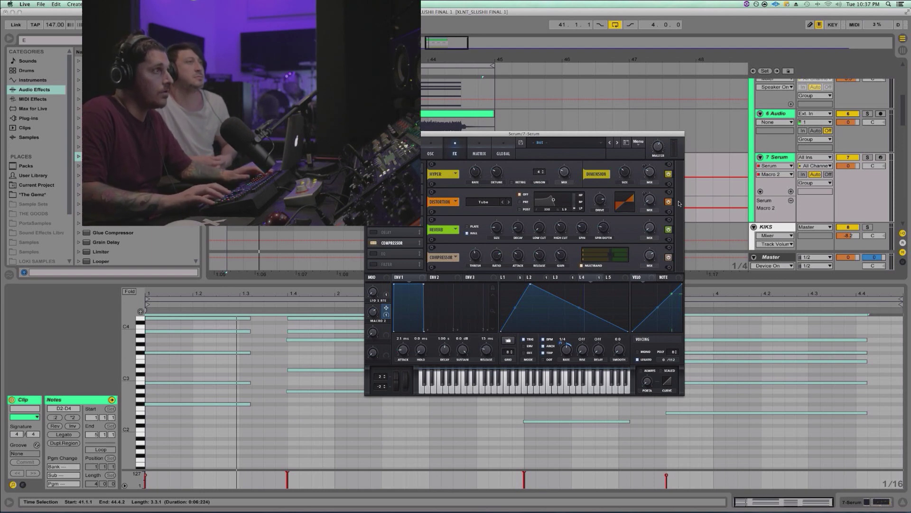
# Shape Serum's LFO 5 as a falling ramp and set its rate to 2 bar
pyautogui.moveTo(594, 134); pyautogui.dragTo(589, 124)
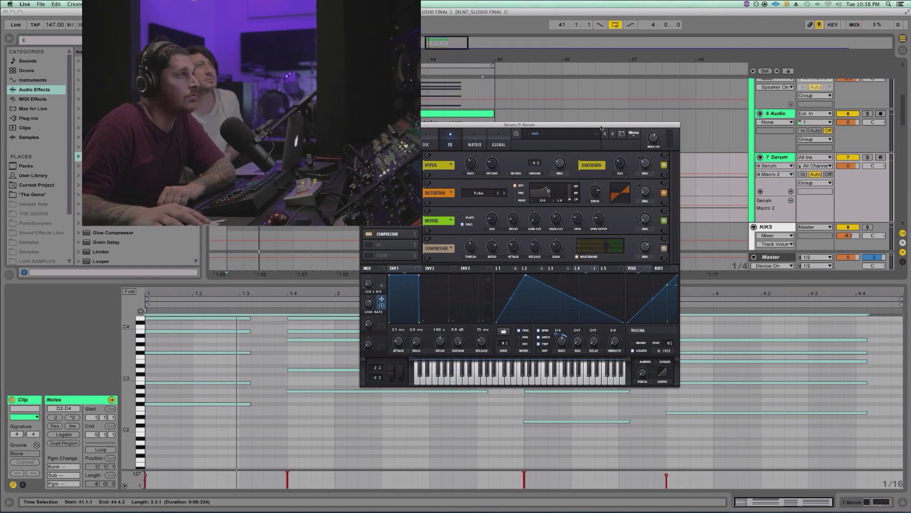
pyautogui.moveTo(601, 127); pyautogui.dragTo(533, 100)
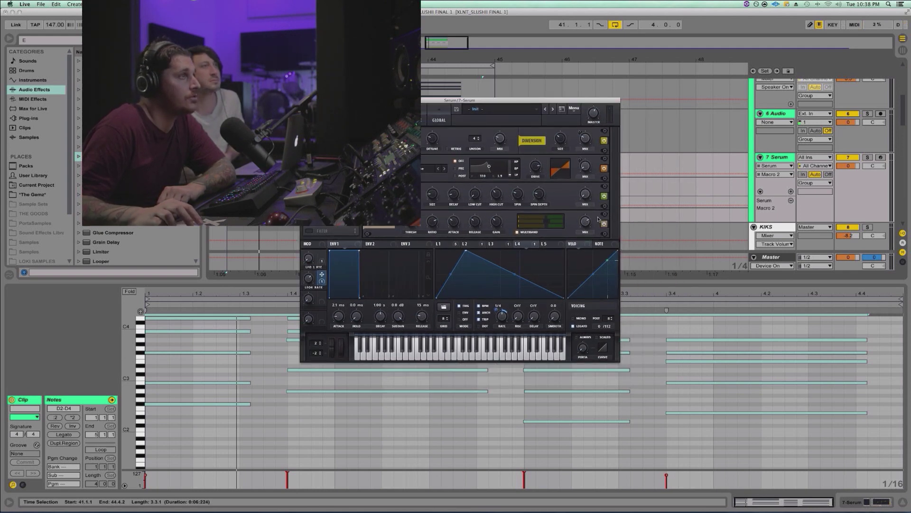
pyautogui.click(549, 245)
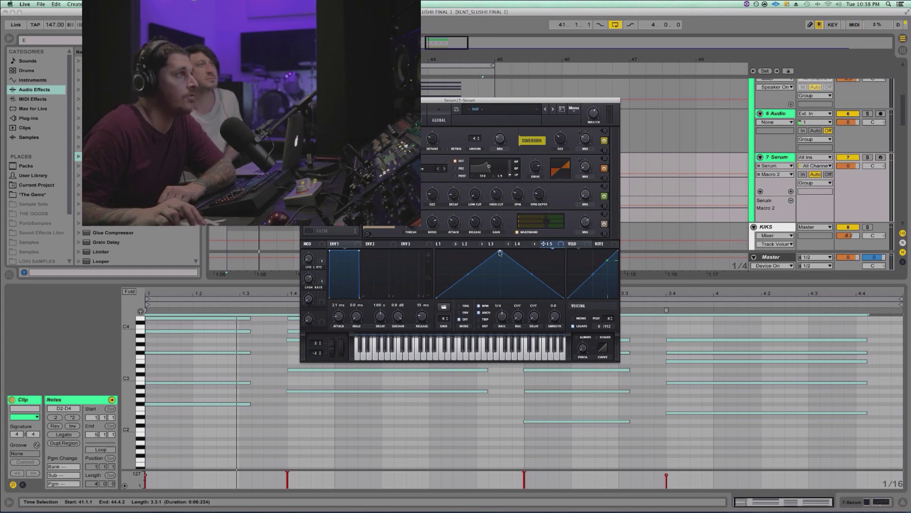
pyautogui.moveTo(499, 253); pyautogui.dragTo(440, 238)
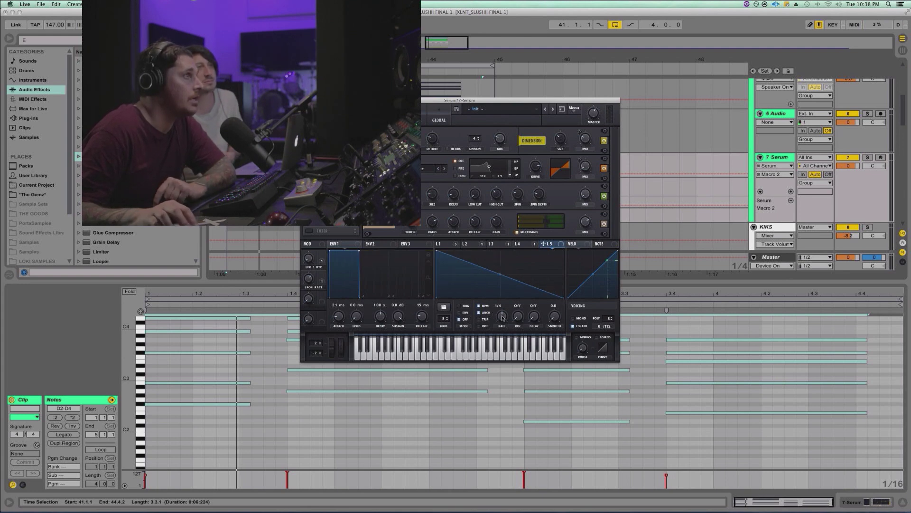
pyautogui.moveTo(503, 318); pyautogui.dragTo(501, 333)
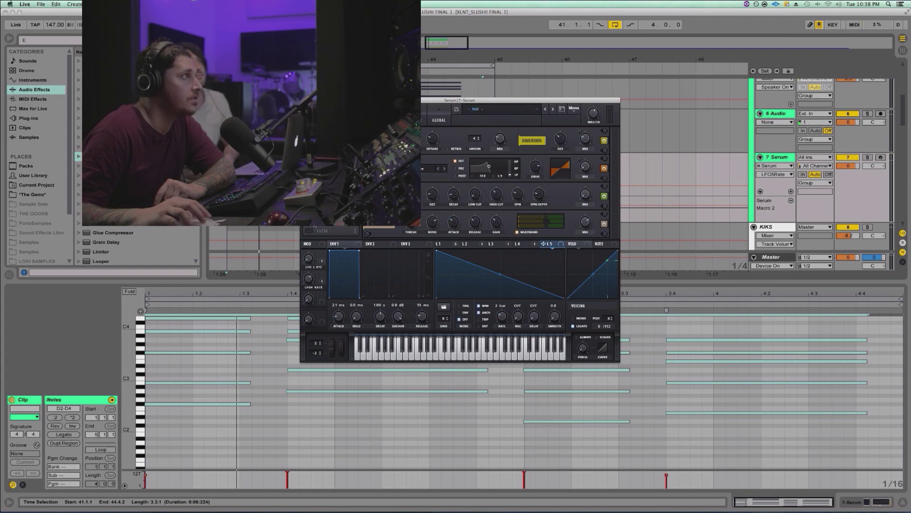
# Lower the cutoff of Serum's FX filter during playback and solo the 7 Serum track
pyautogui.scroll(-2, 310, 236)
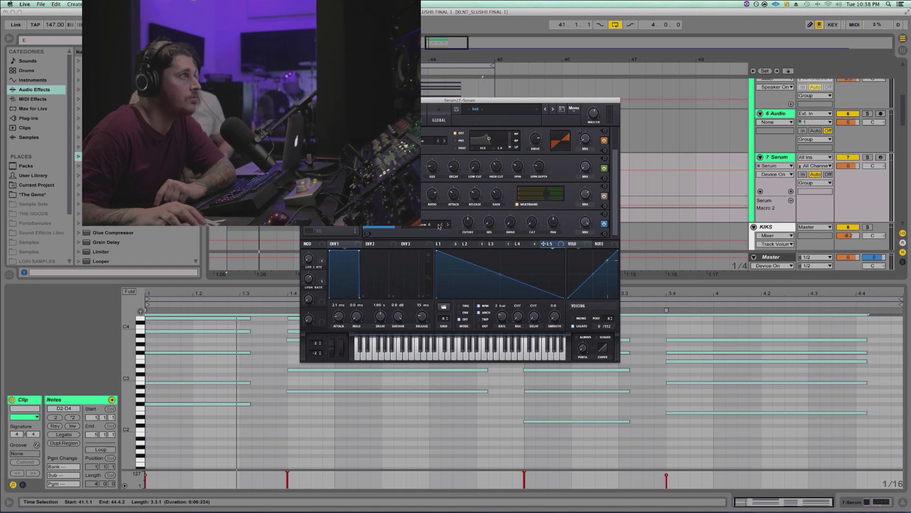
pyautogui.moveTo(467, 221); pyautogui.dragTo(472, 253)
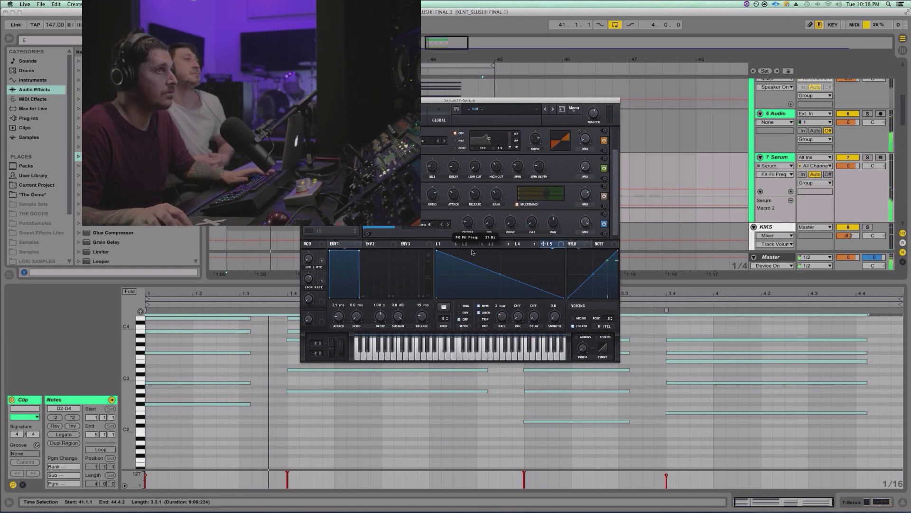
pyautogui.click(866, 157)
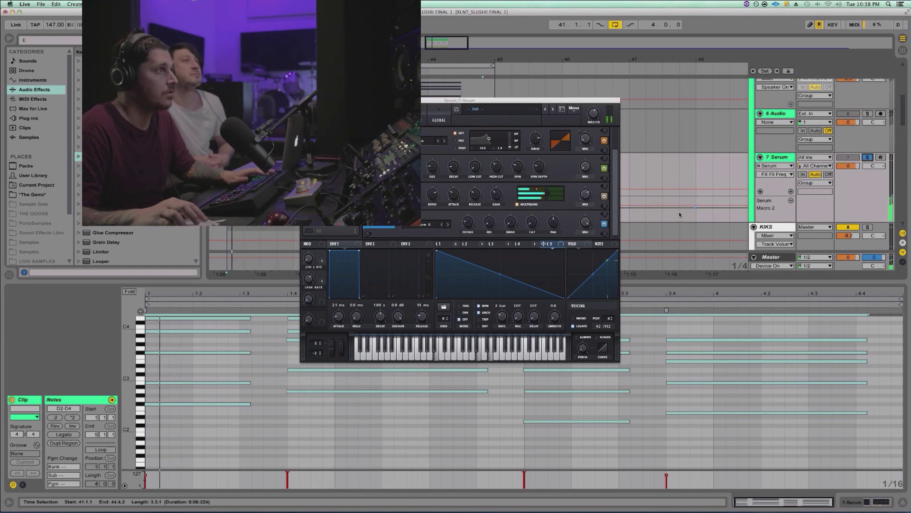
# Assign LFO 5 to the FX filter's cutoff and play the chords to hear the sweep
pyautogui.moveTo(471, 229); pyautogui.dragTo(470, 236)
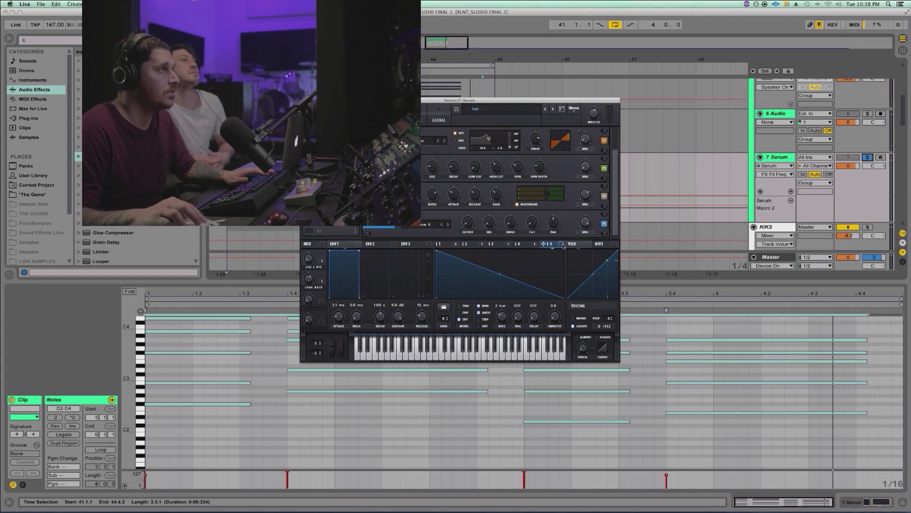
pyautogui.moveTo(468, 225); pyautogui.dragTo(467, 225)
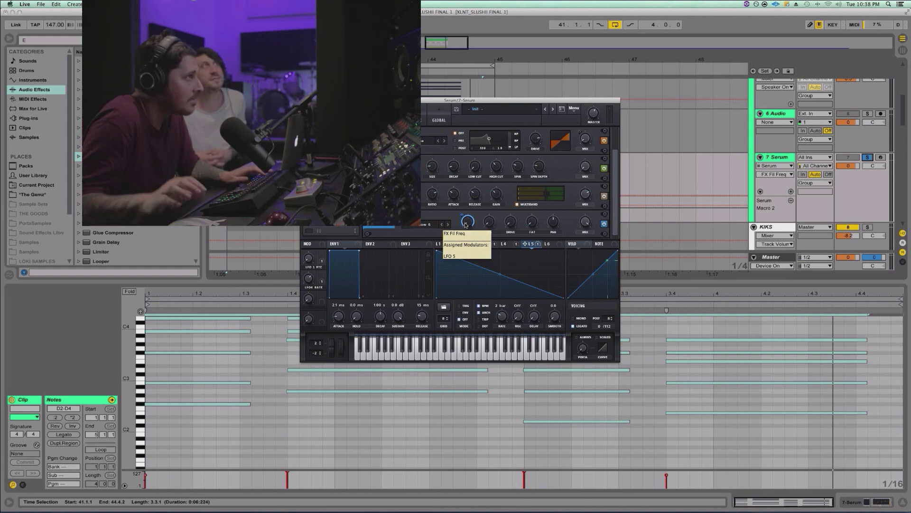
pyautogui.press('space')
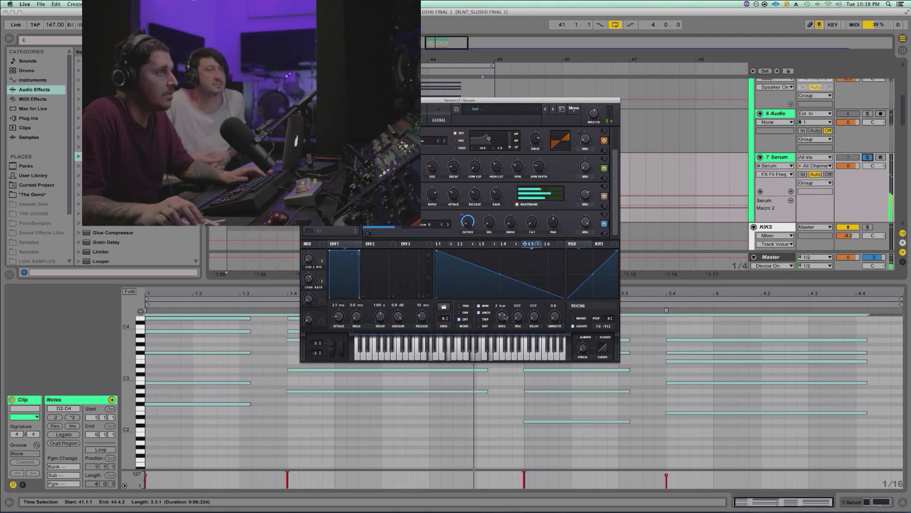
pyautogui.press('space')
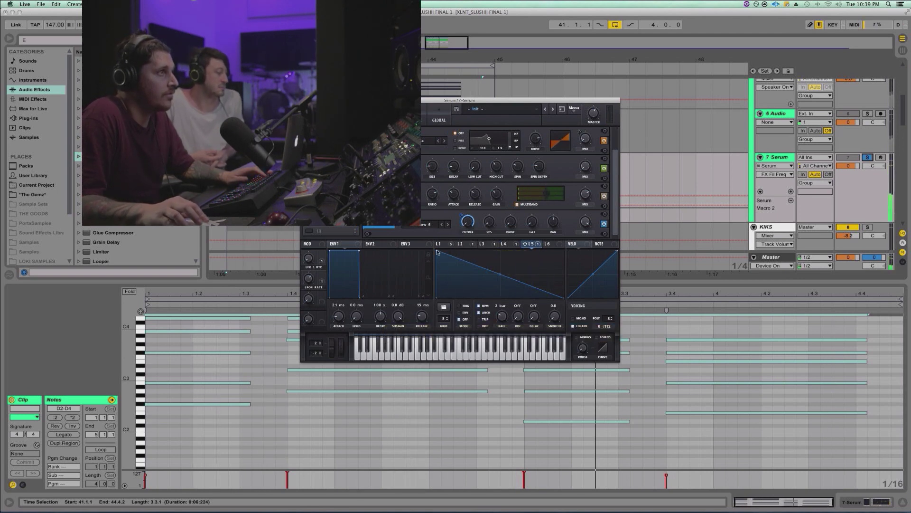
# Reshape LFO 5 into a rising ramp, try a rate of 8 bar, and settle on 4 bar
pyautogui.moveTo(437, 252); pyautogui.dragTo(564, 232)
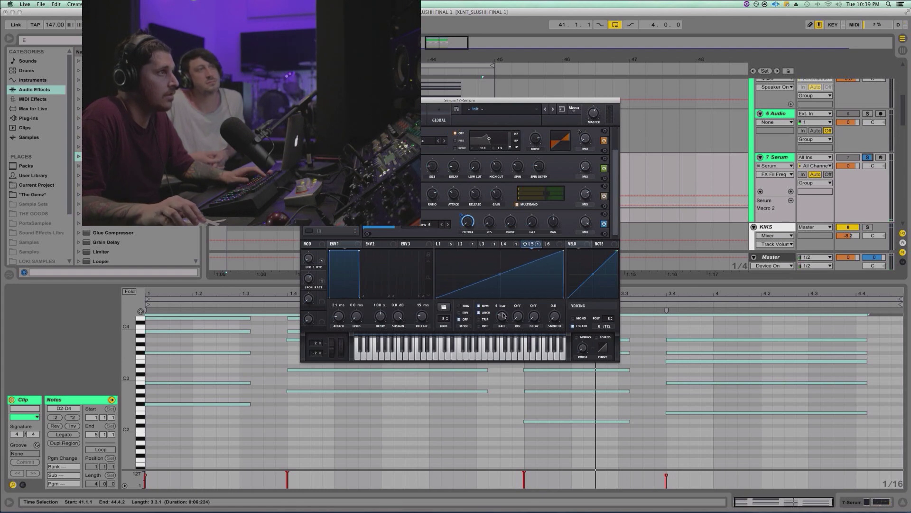
pyautogui.moveTo(503, 315); pyautogui.dragTo(504, 321)
pyautogui.press('space')
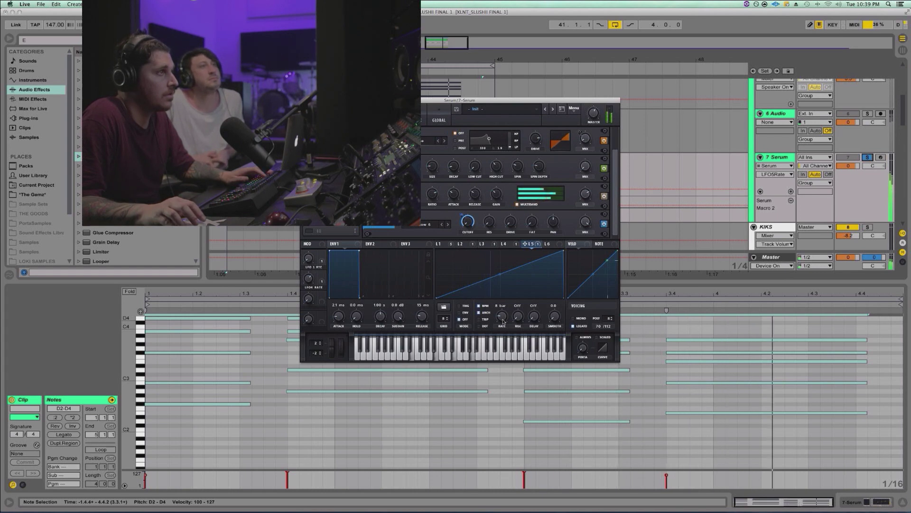
pyautogui.moveTo(504, 322); pyautogui.dragTo(503, 311)
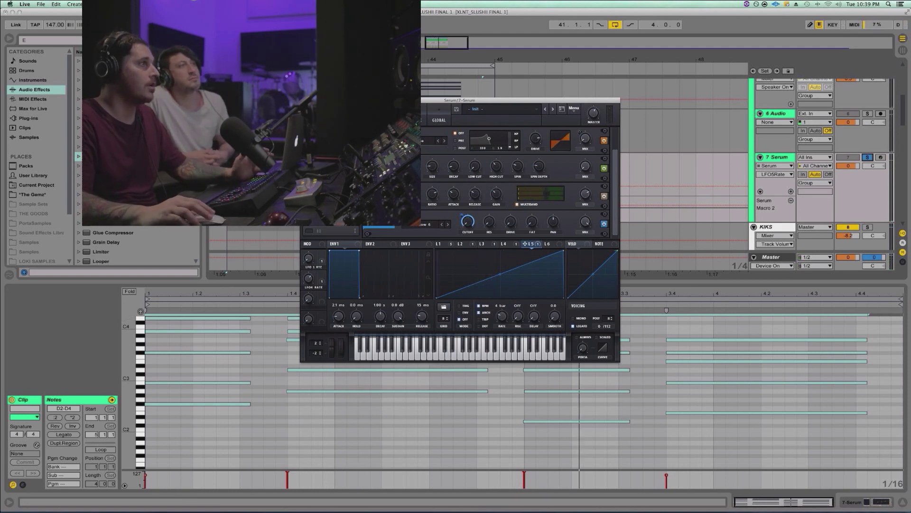
# Hide the Serum window and play the soloed chord loop in the arrangement
pyautogui.press('super+alt+p')
pyautogui.press('space')
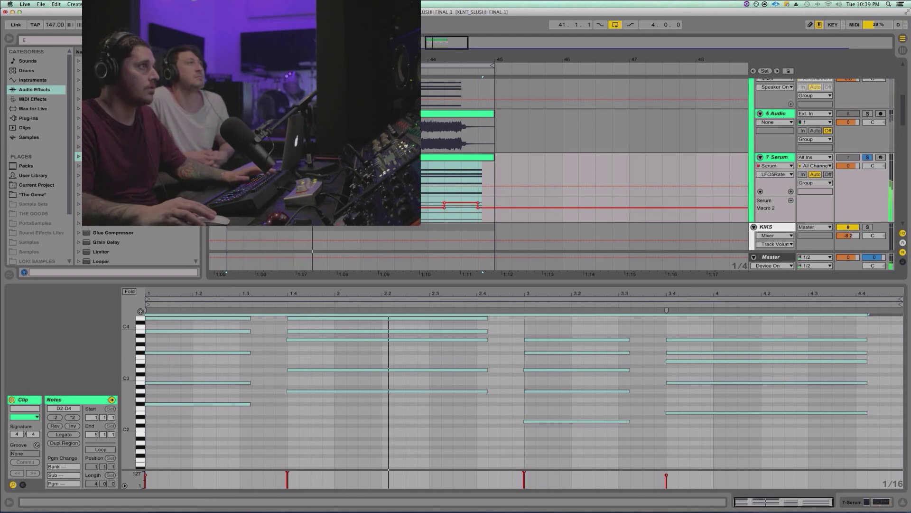
pyautogui.press('-')
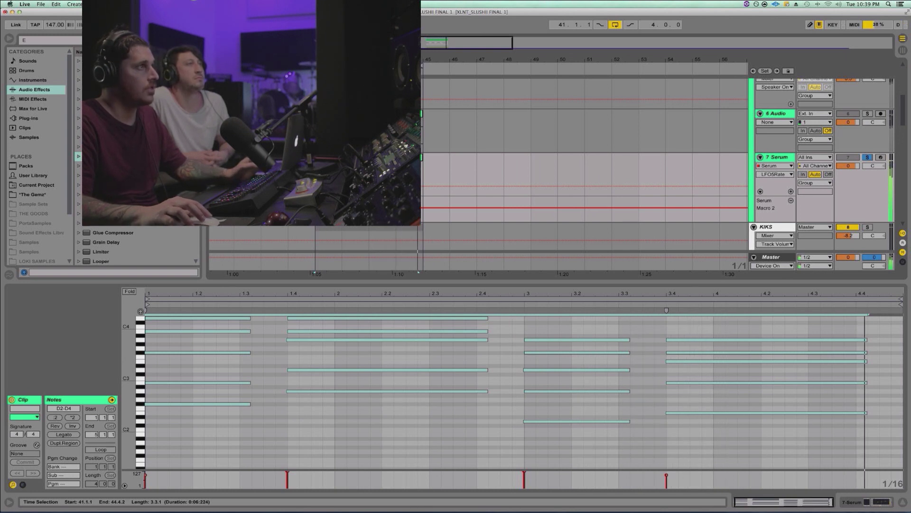
pyautogui.press('space')
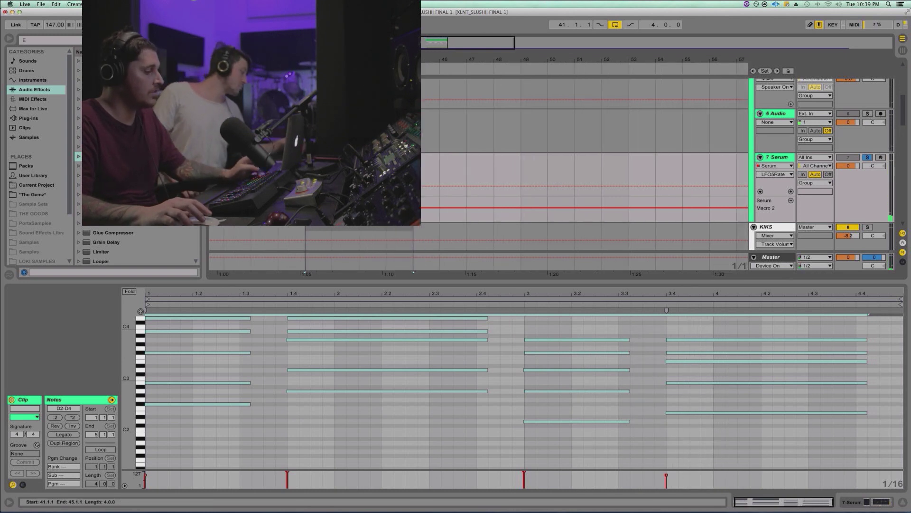
# Reopen Serum from the track's devices, shape LFO 6 as a rising ramp, and assign it to the reverb mix
pyautogui.hotkey('shift', 'Tab')
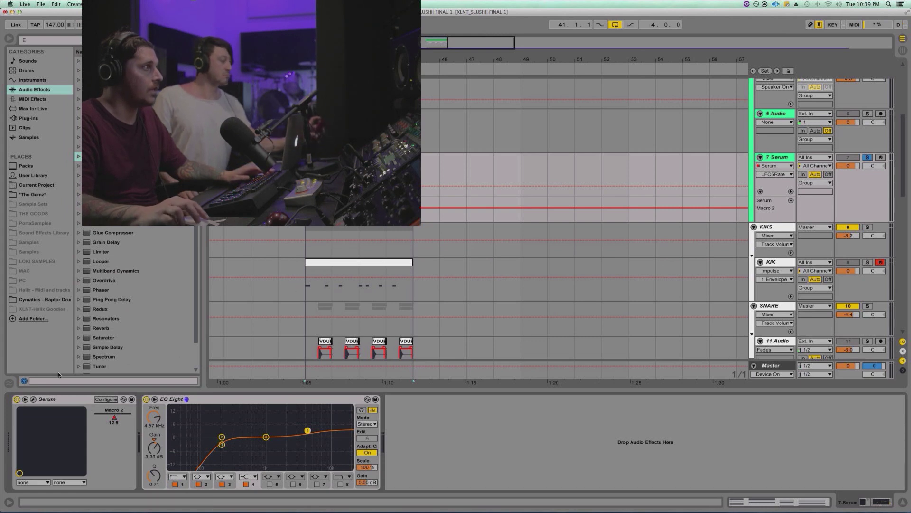
pyautogui.click(33, 398)
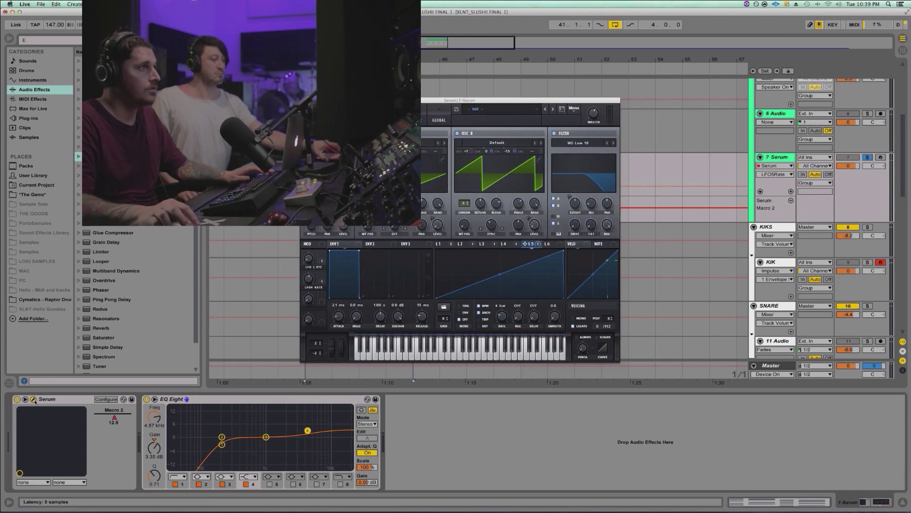
pyautogui.click(550, 244)
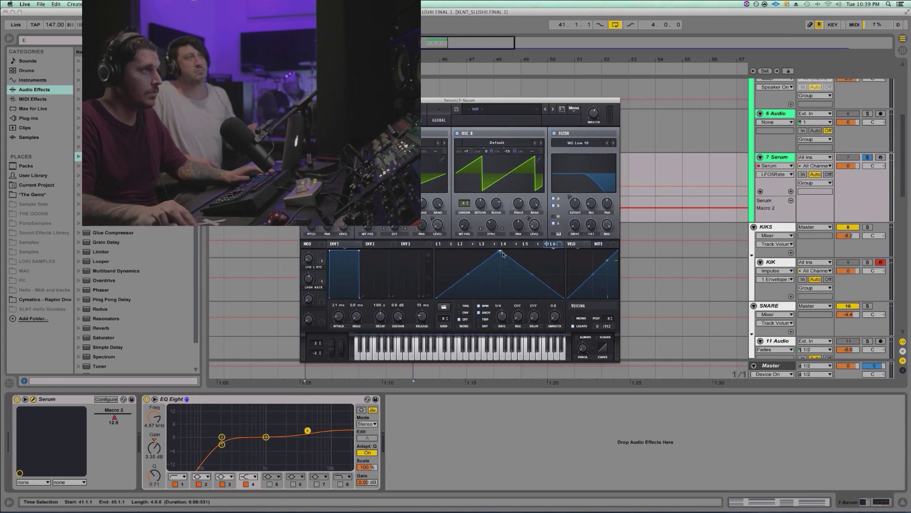
pyautogui.click(394, 120)
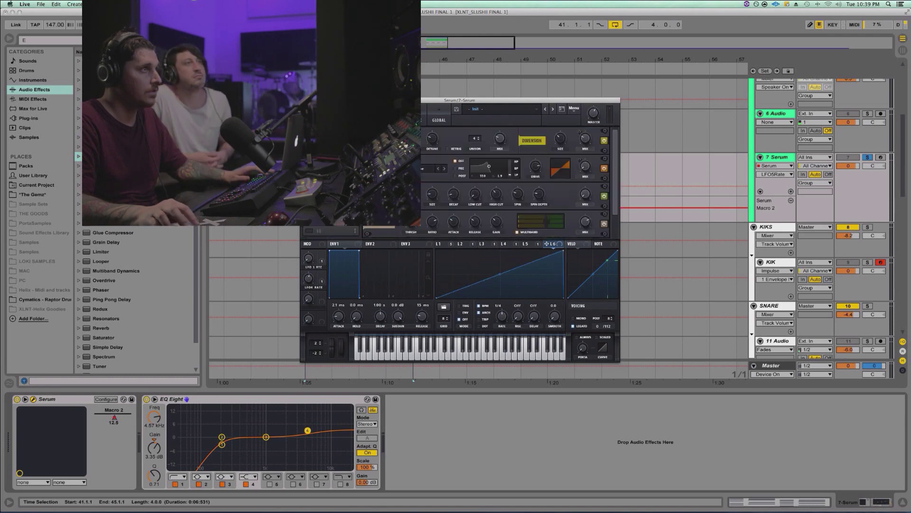
pyautogui.scroll(-2, 616, 172)
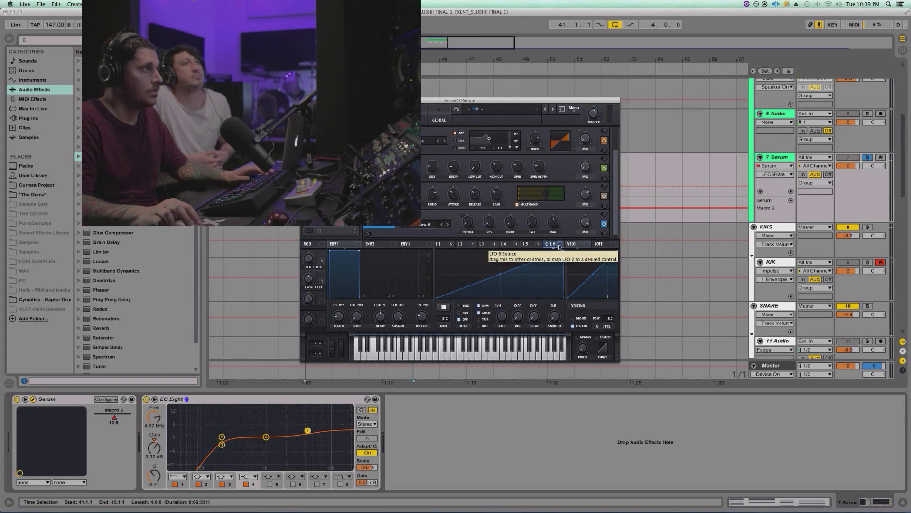
pyautogui.moveTo(559, 247); pyautogui.dragTo(585, 172)
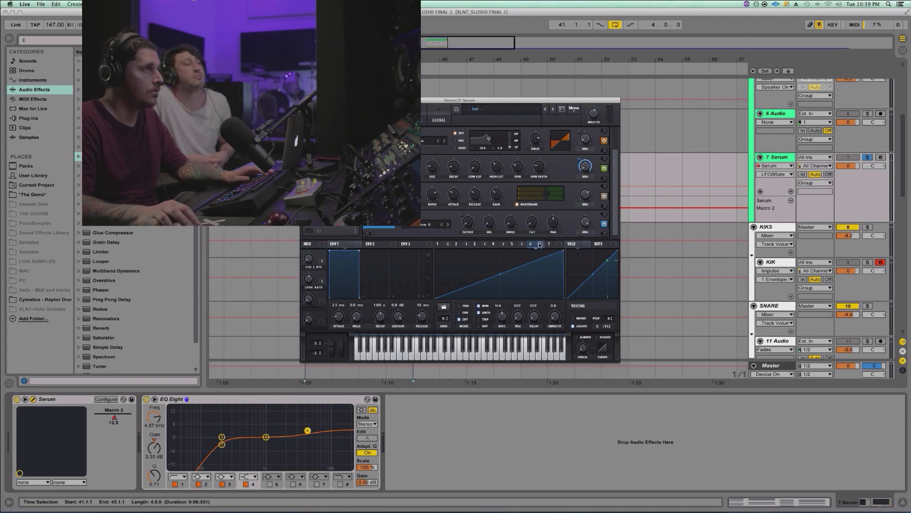
# Replace the LFO 6 modulation on the reverb mix with LFO 5 and play the chords
pyautogui.click(512, 243)
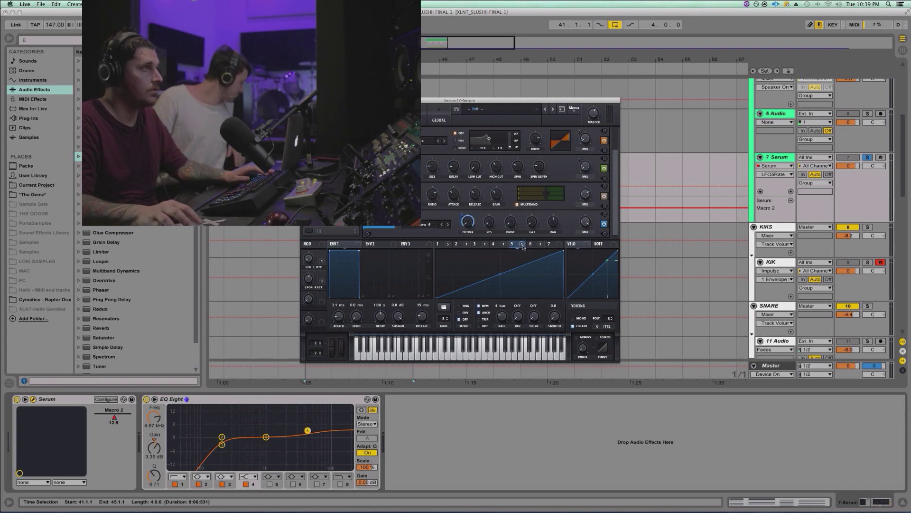
pyautogui.rightClick(589, 164)
pyautogui.click(615, 189)
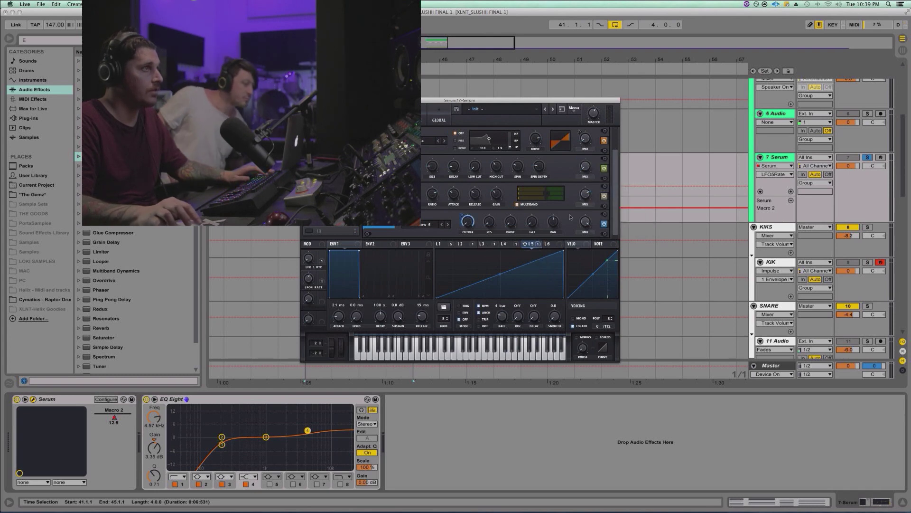
pyautogui.moveTo(535, 248); pyautogui.dragTo(585, 168)
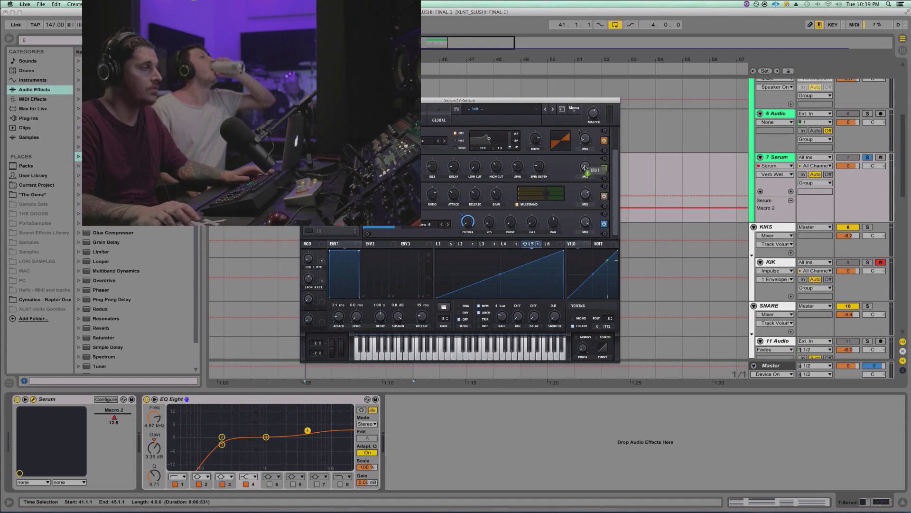
pyautogui.press('space')
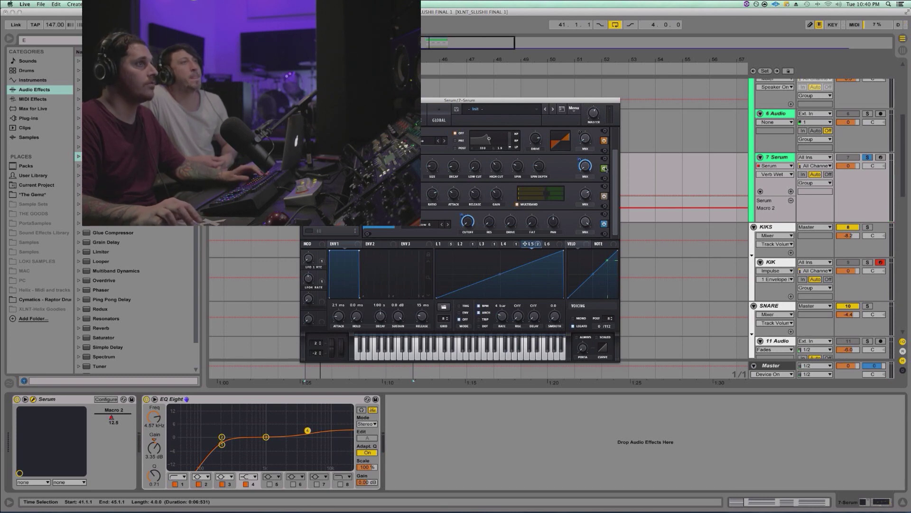
# Replace LFO 5 with Macro 3 as the reverb mix modulator and rename the macro "Wet reverb"
pyautogui.rightClick(590, 169)
pyautogui.click(599, 194)
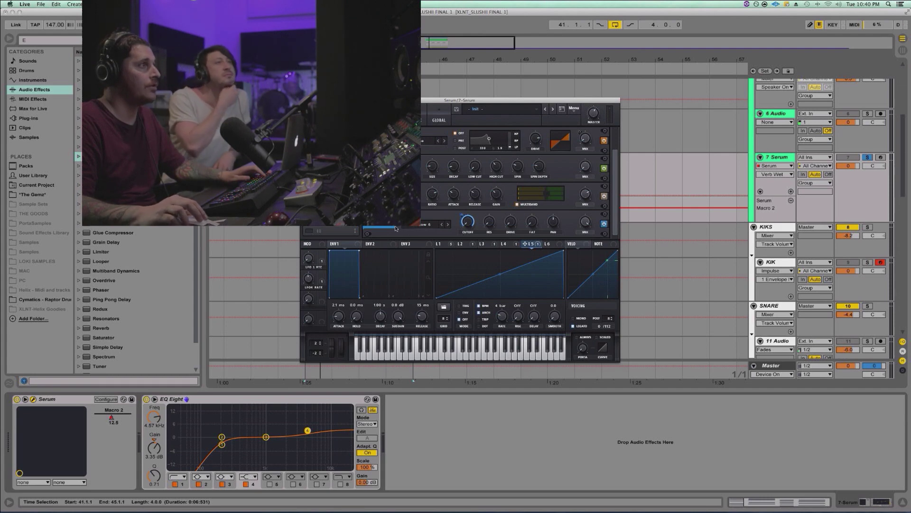
pyautogui.moveTo(525, 243); pyautogui.dragTo(555, 172)
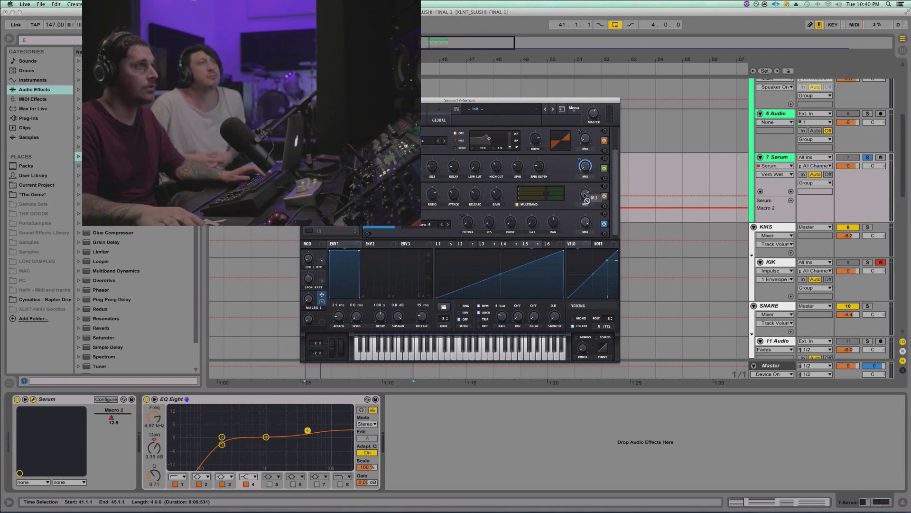
pyautogui.doubleClick(311, 307)
pyautogui.write('Wet')
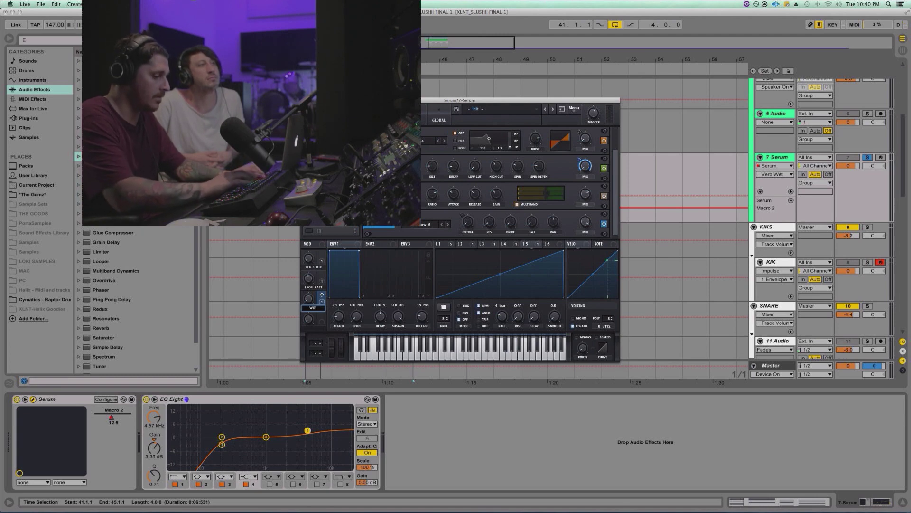
pyautogui.write(' reverb')
pyautogui.press('Return')
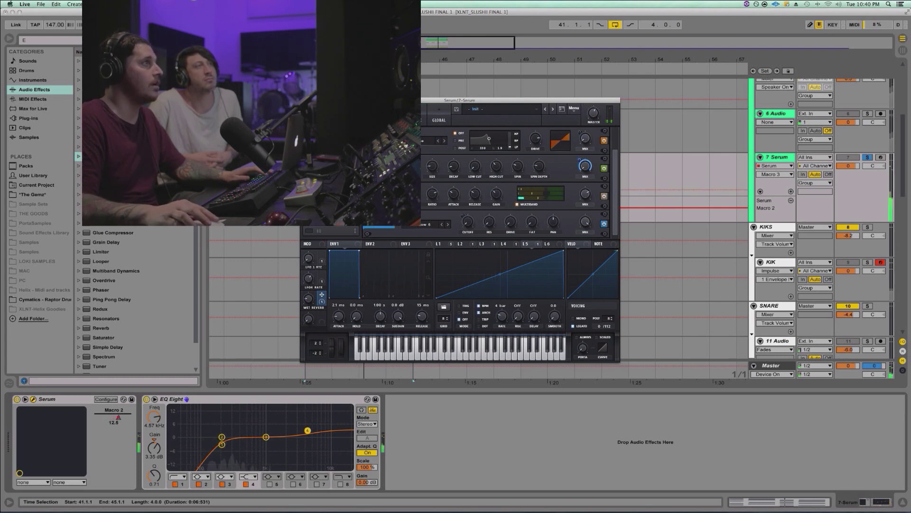
# Set Envelope 1's attack to 0.0 ms, and hide the Serum window after a look at the oscillators
pyautogui.moveTo(474, 100); pyautogui.dragTo(546, 99)
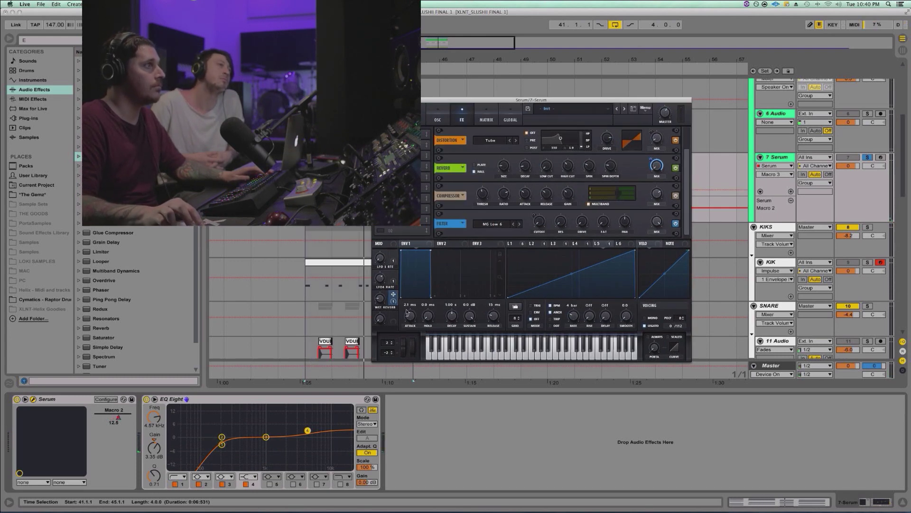
pyautogui.moveTo(407, 312); pyautogui.dragTo(390, 269)
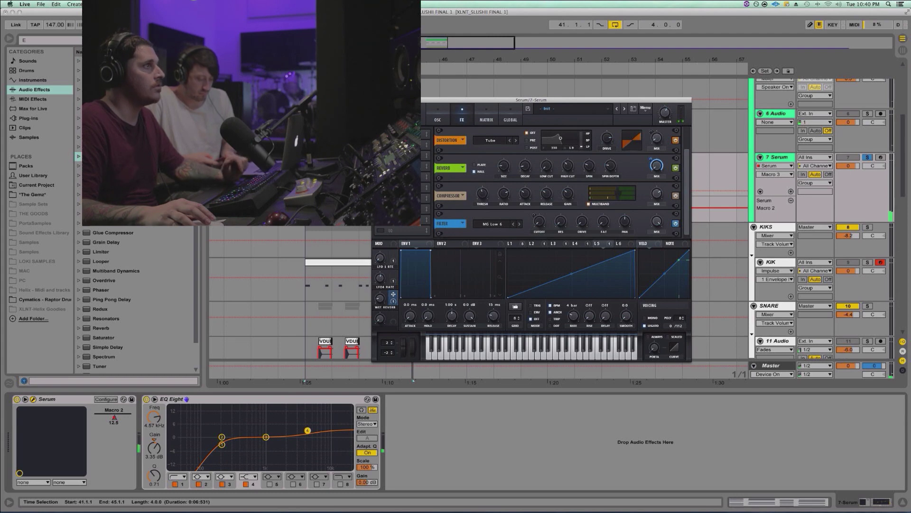
pyautogui.click(436, 117)
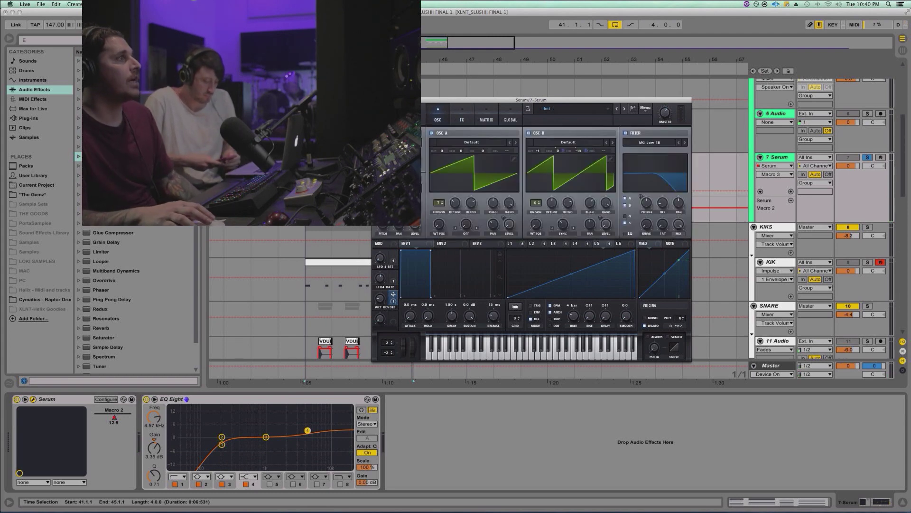
pyautogui.press('super+alt+p')
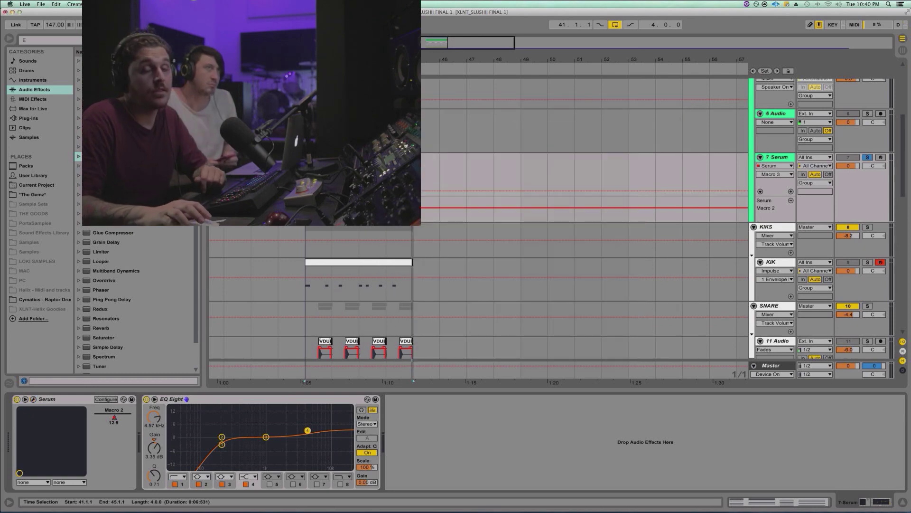